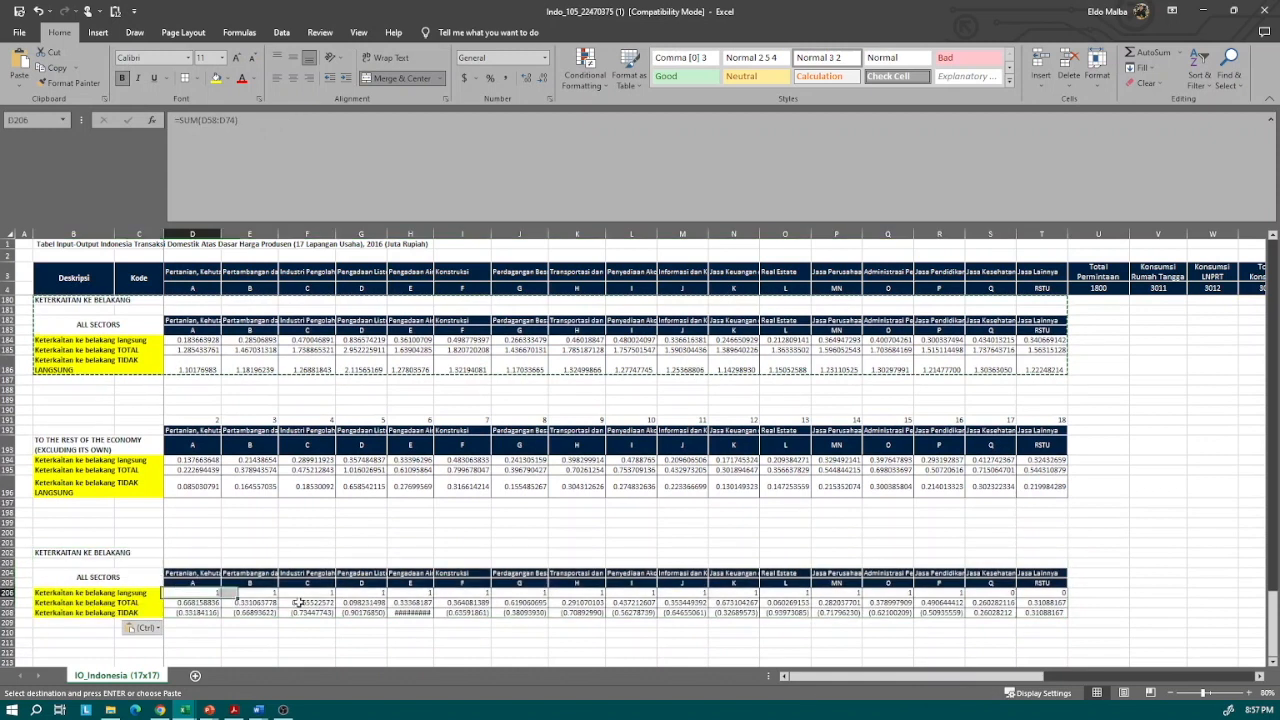
Step: Clear the pasted values in D206:T208 and change the B202 heading to "KETERKAITAN KE BELAKANG YANG DINORMALISASI"
{"action": "key", "text": "Delete"}
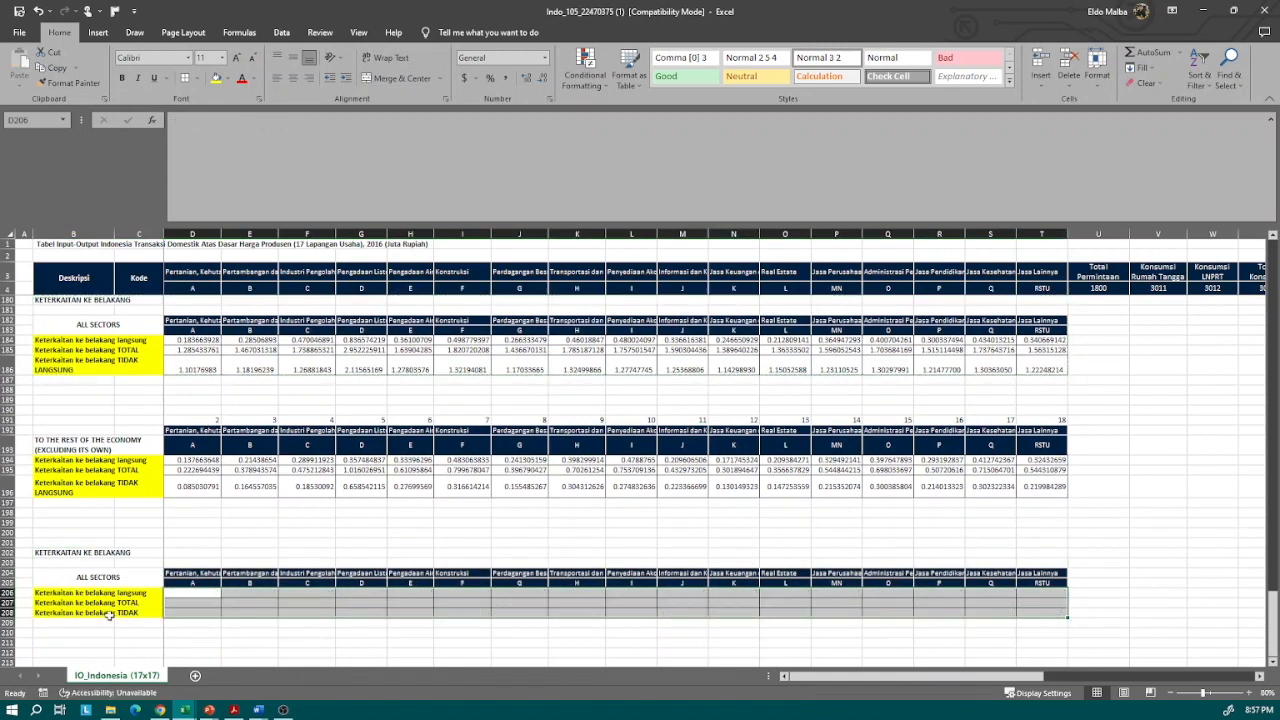
{"action": "left_click", "coordinate": [113, 614]}
{"action": "left_click", "coordinate": [86, 554]}
{"action": "left_click", "coordinate": [370, 145]}
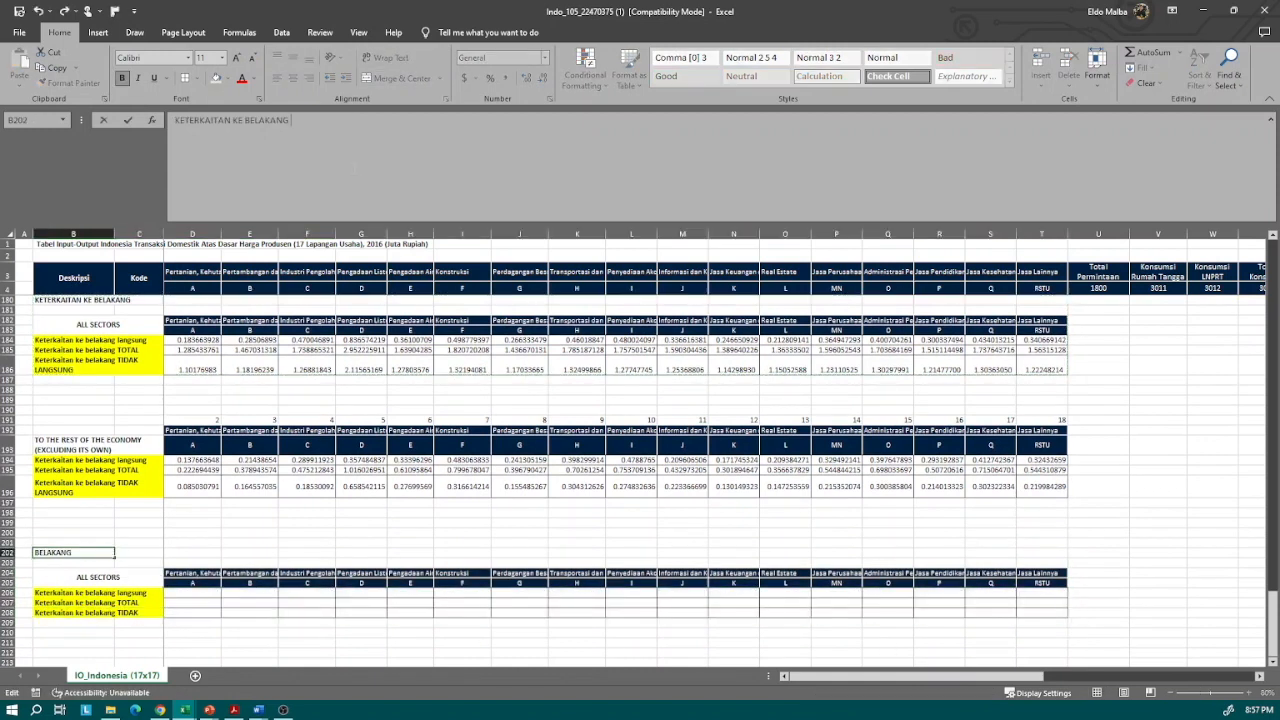
{"action": "type", "text": "YANG DINORMALISASI"}
{"action": "key", "text": "Return"}
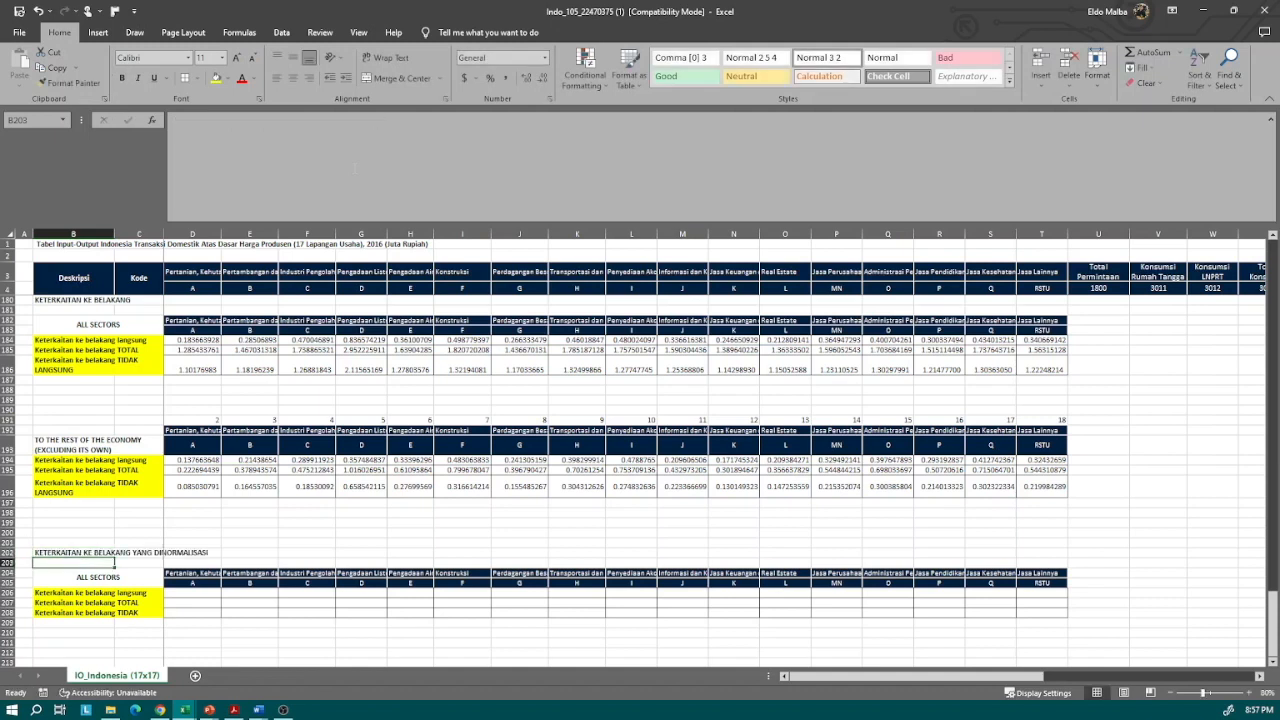
{"action": "key", "text": "Down"}
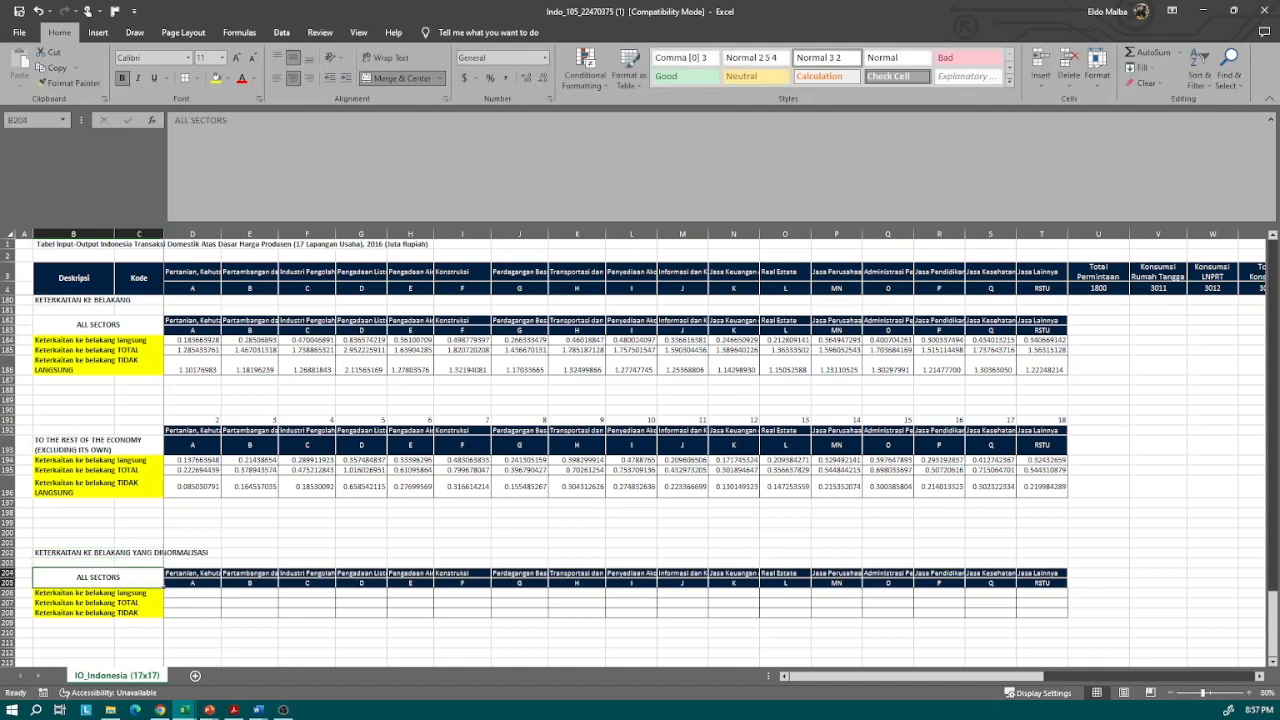
Step: Enter =D184/AVERAGE($D$184:$T$184) in D206 for the normalised direct backward linkage of sector A
{"action": "left_click", "coordinate": [208, 598]}
{"action": "type", "text": "="}
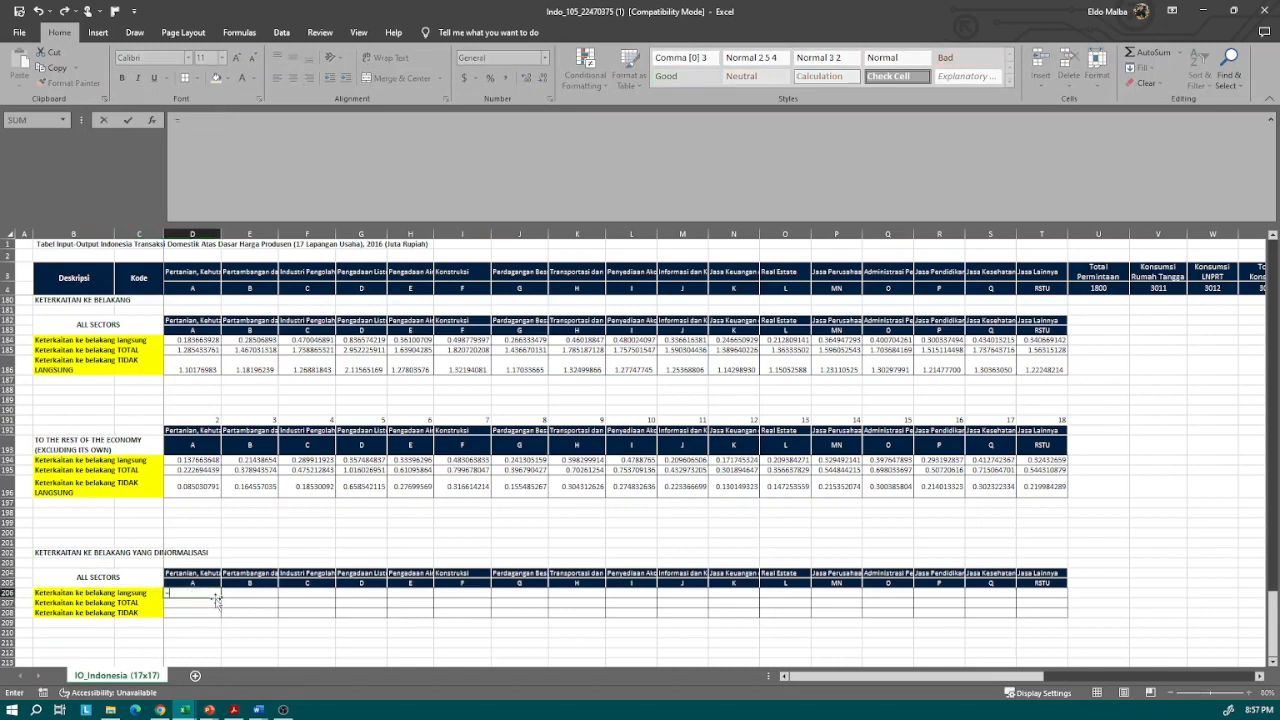
{"action": "left_click", "coordinate": [180, 341]}
{"action": "type", "text": "/"}
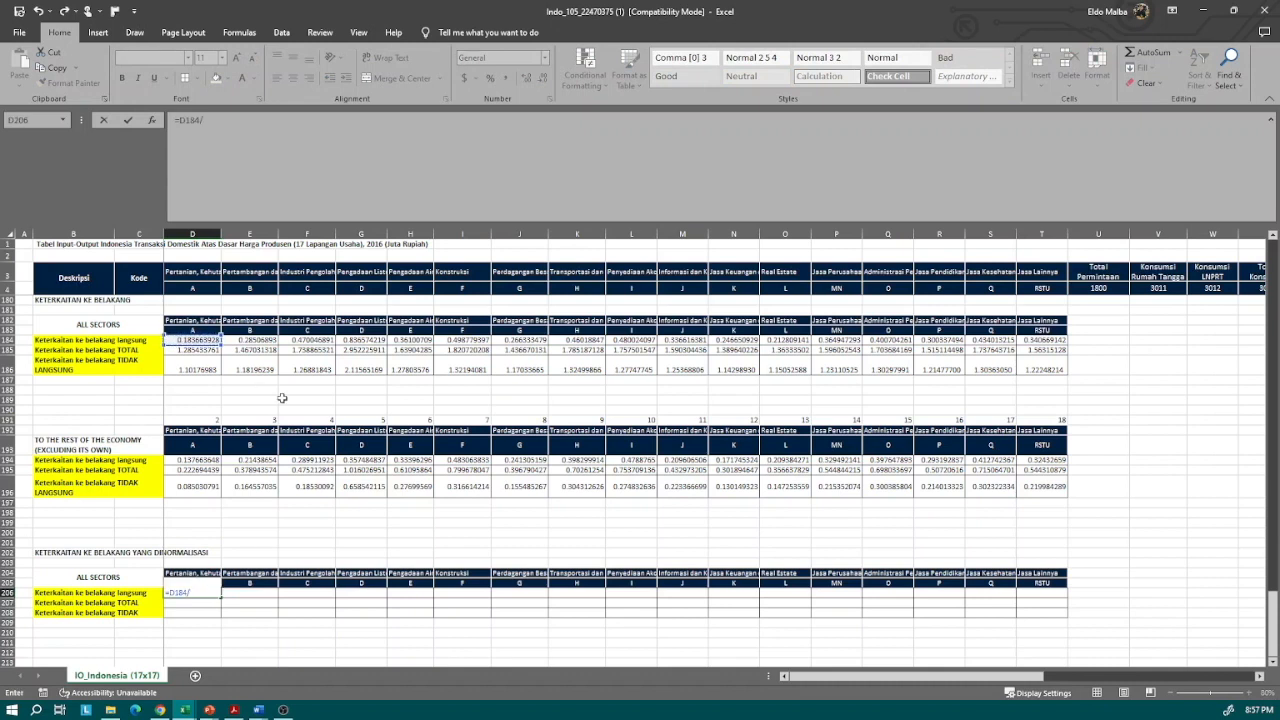
{"action": "type", "text": "average("}
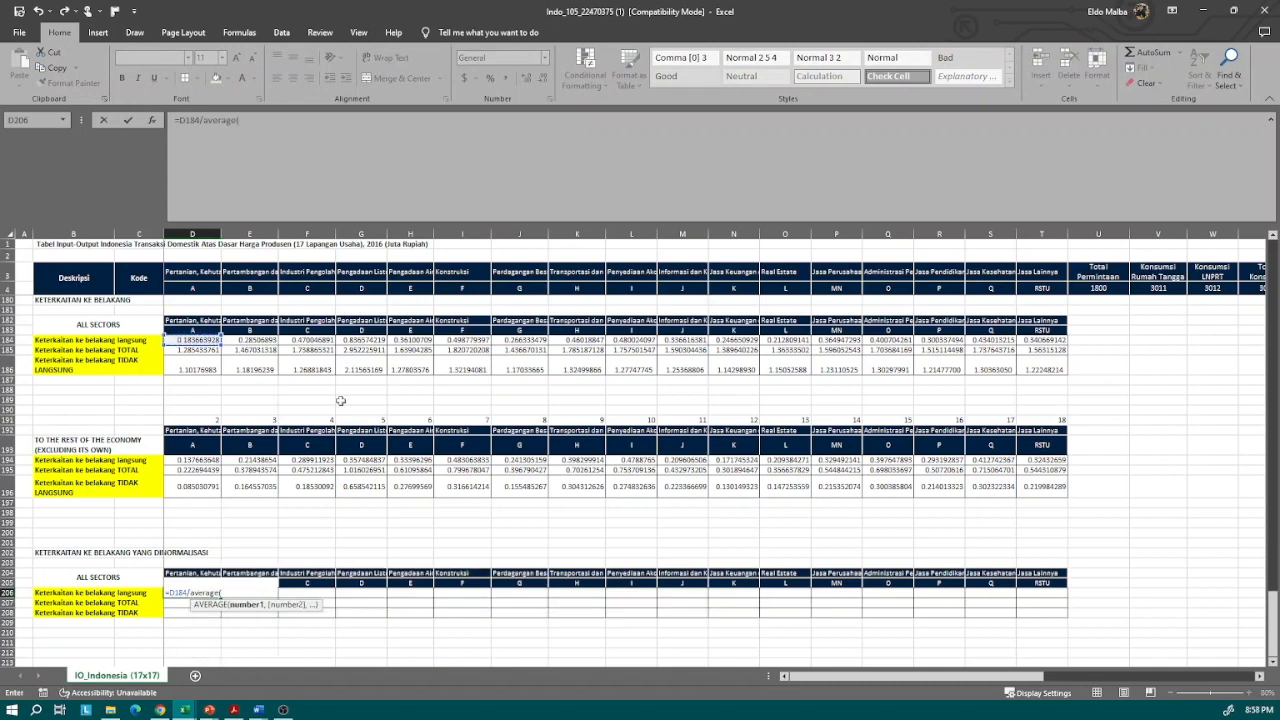
{"action": "left_click_drag", "start_coordinate": [180, 341], "coordinate": [1022, 348]}
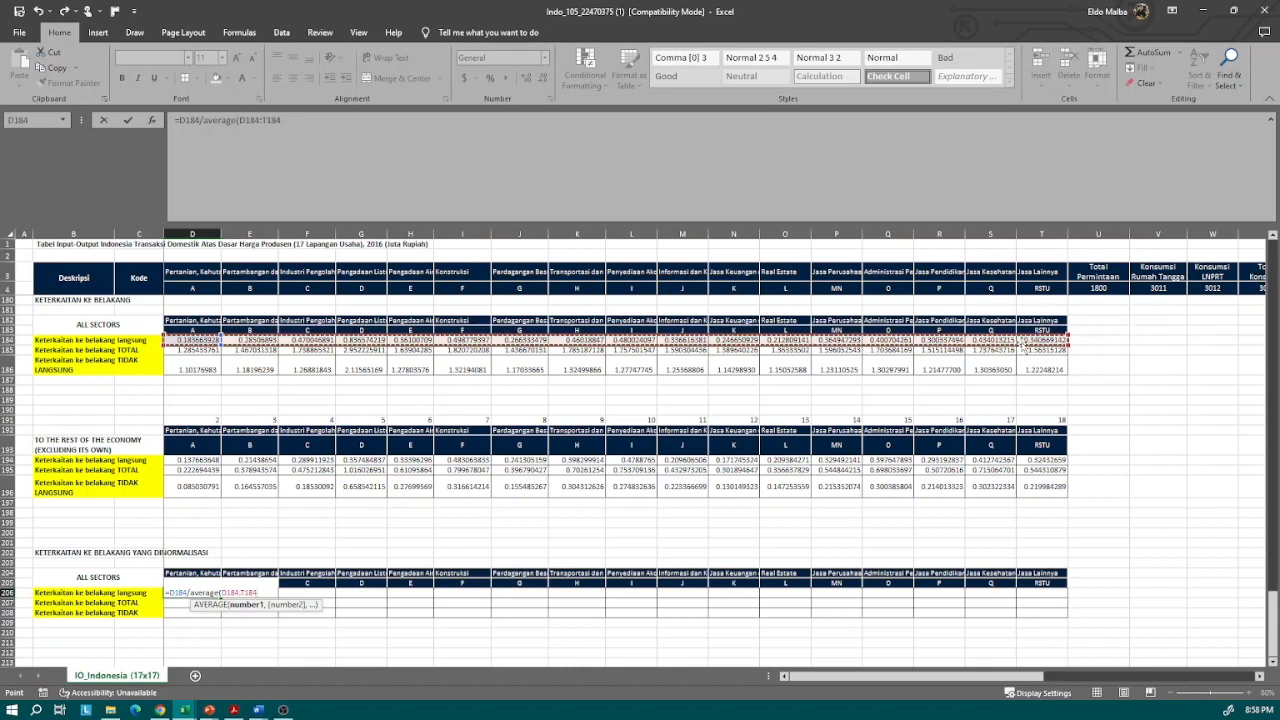
{"action": "key", "text": "F4"}
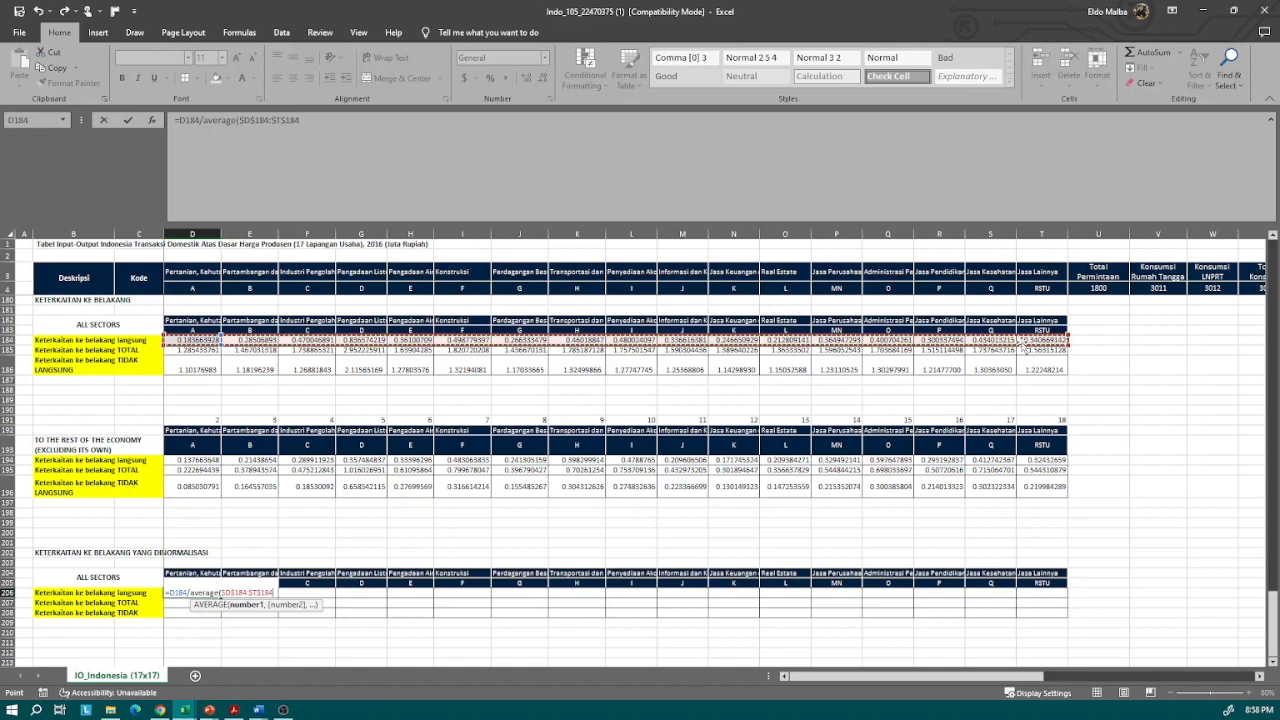
{"action": "key", "text": "ctrl+Return"}
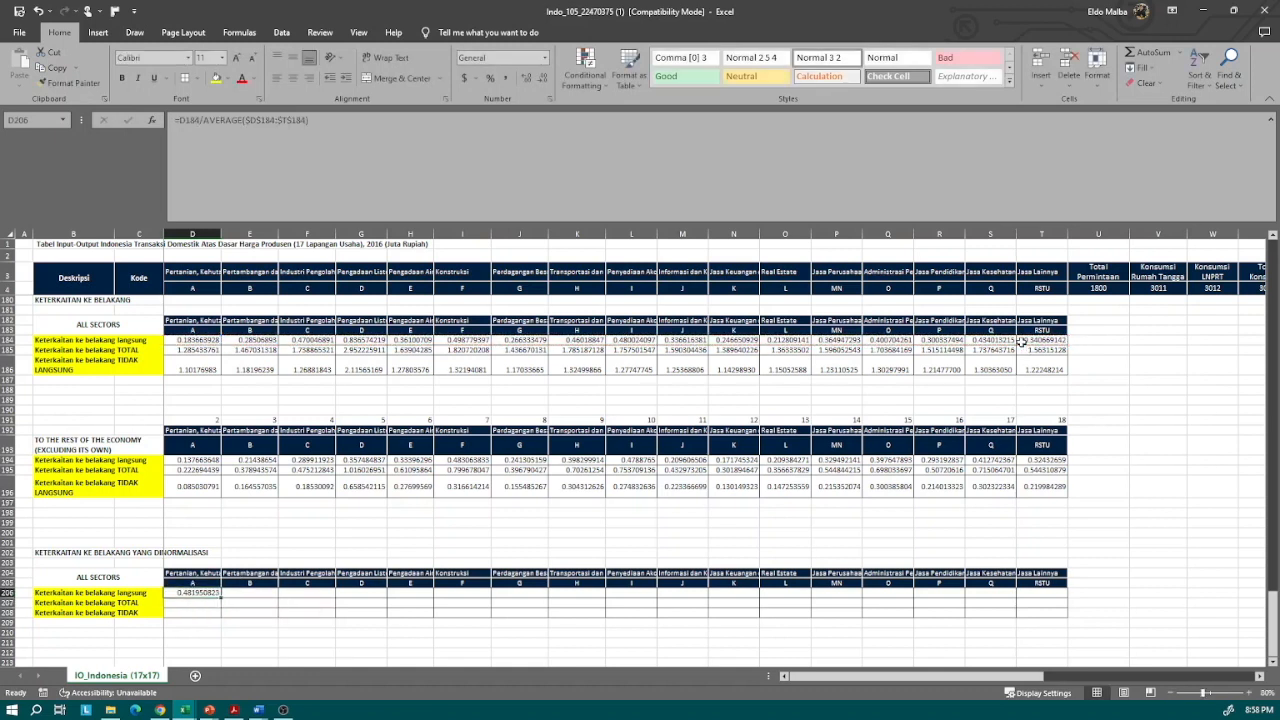
Step: Label V183 "rerata", enter the average of D184:T184 in V184 and fill it down to V186
{"action": "left_click", "coordinate": [1141, 329]}
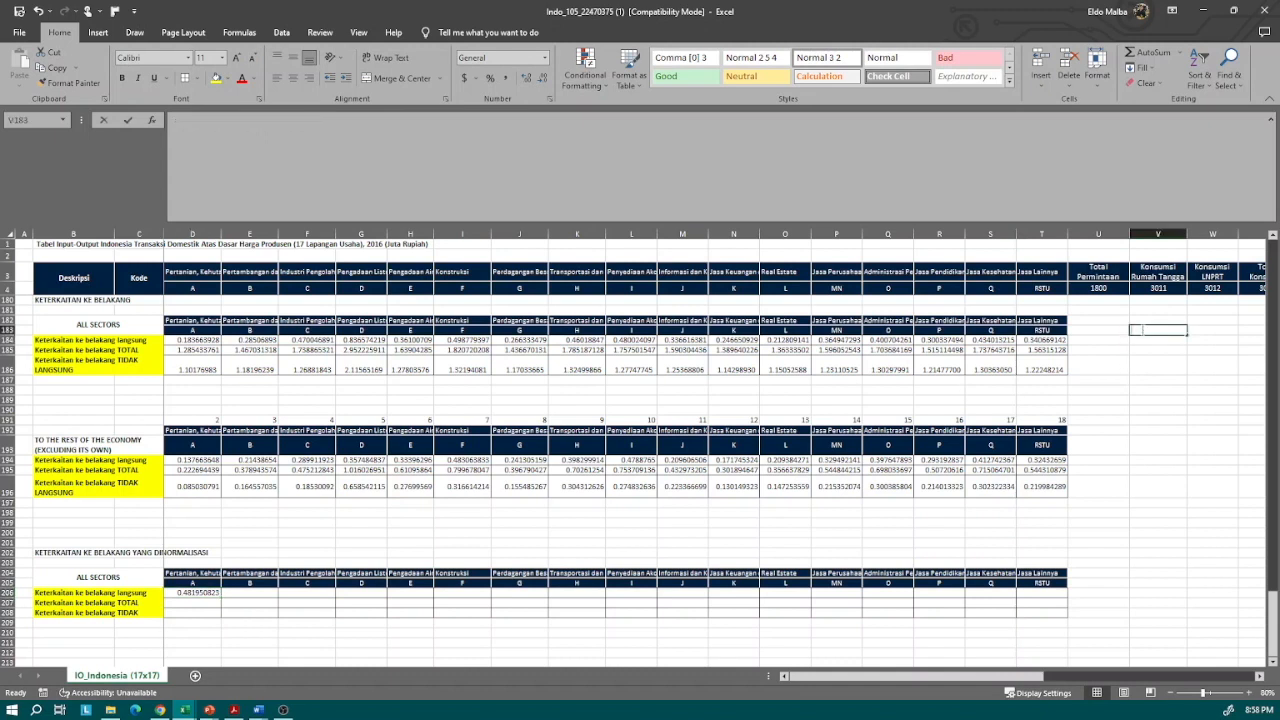
{"action": "key", "text": "Left"}
{"action": "key", "text": "Down"}
{"action": "key", "text": "Right"}
{"action": "type", "text": "=average("}
{"action": "left_click_drag", "start_coordinate": [1042, 340], "coordinate": [190, 341]}
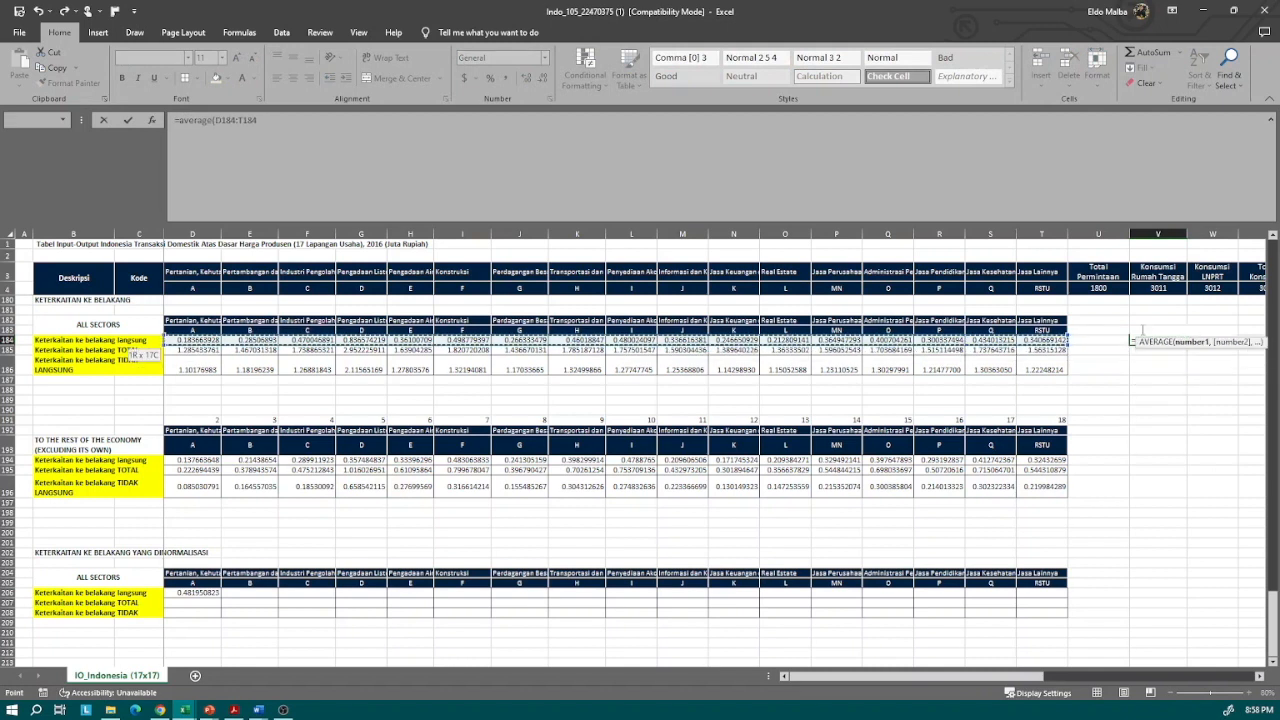
{"action": "key", "text": "Return"}
{"action": "left_click", "coordinate": [1165, 340]}
{"action": "left_click_drag", "start_coordinate": [1187, 345], "coordinate": [1180, 372]}
{"action": "left_click", "coordinate": [1160, 459]}
Step: Replace the D206 formula with =D184/V184, dividing sector A's direct linkage by the row average
{"action": "left_click", "coordinate": [195, 592]}
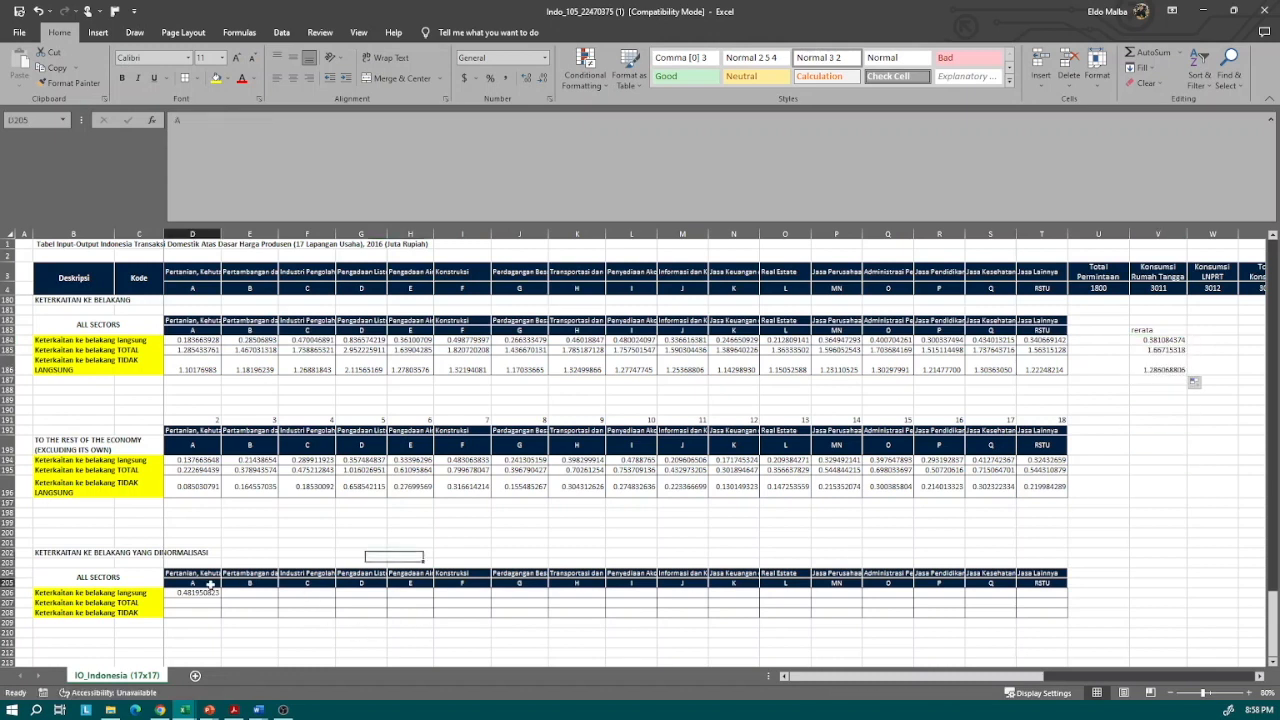
{"action": "type", "text": "="}
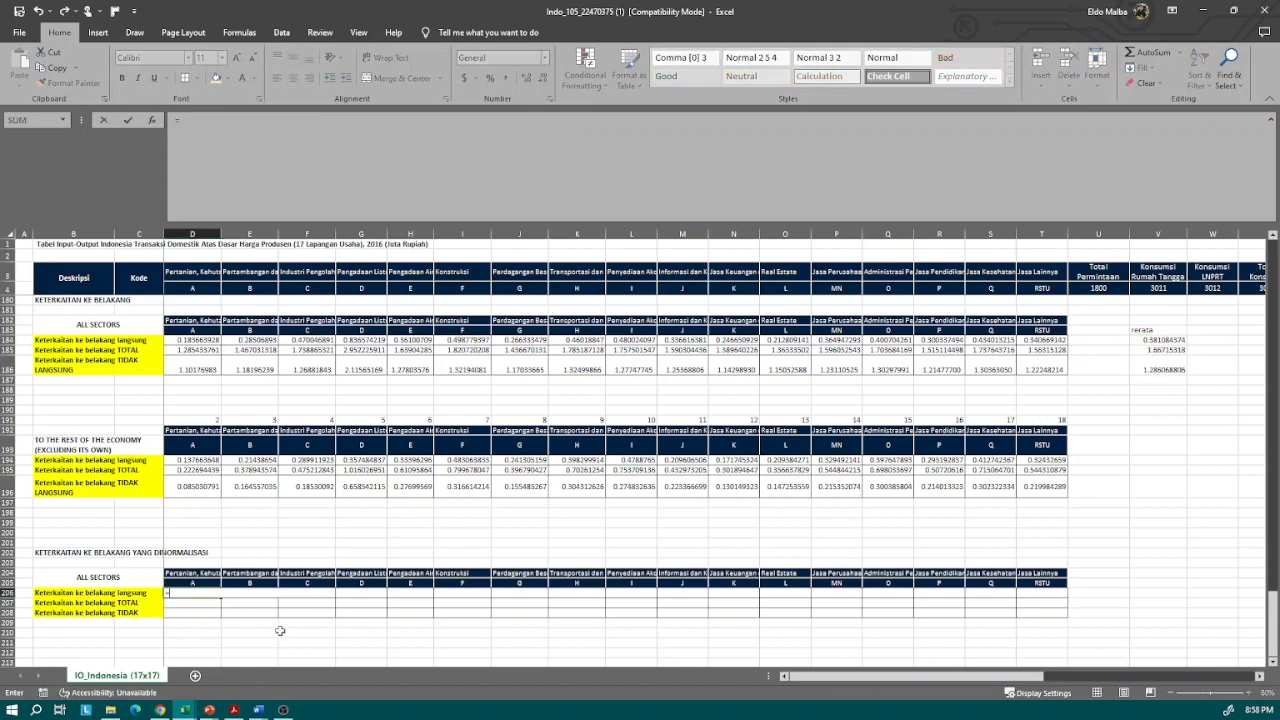
{"action": "left_click", "coordinate": [180, 340]}
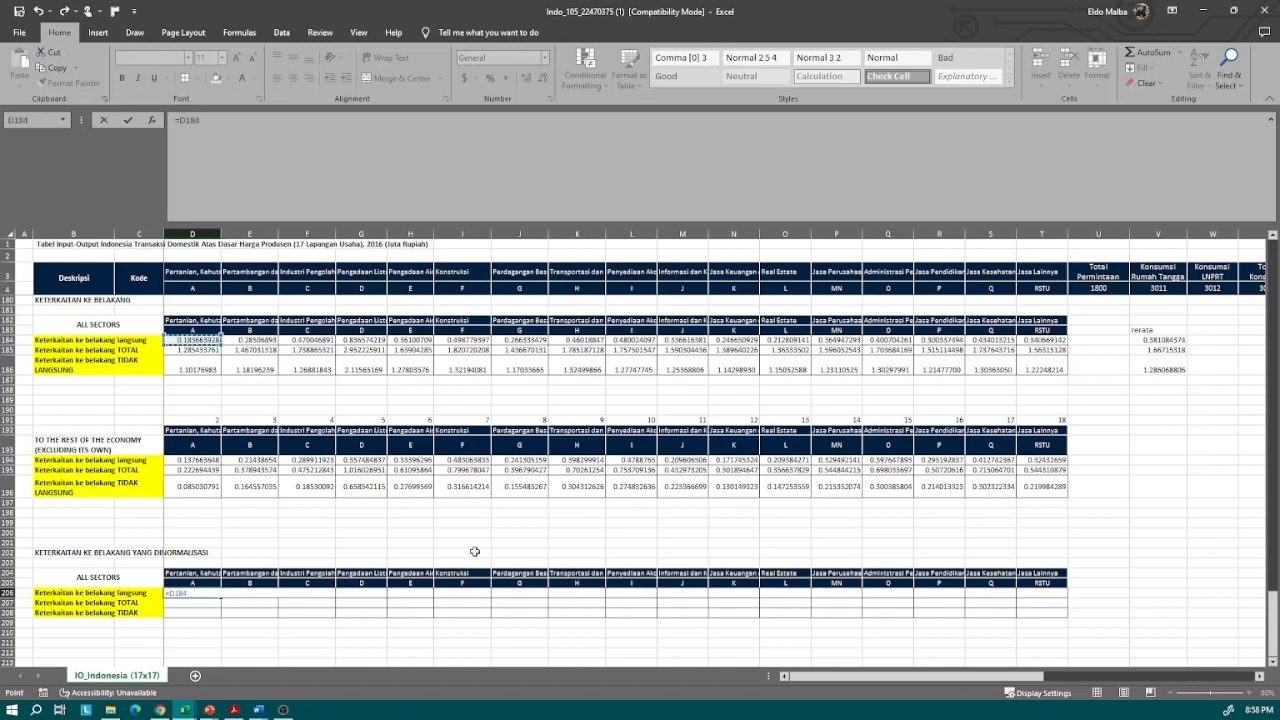
{"action": "type", "text": "/"}
{"action": "left_click", "coordinate": [1134, 340]}
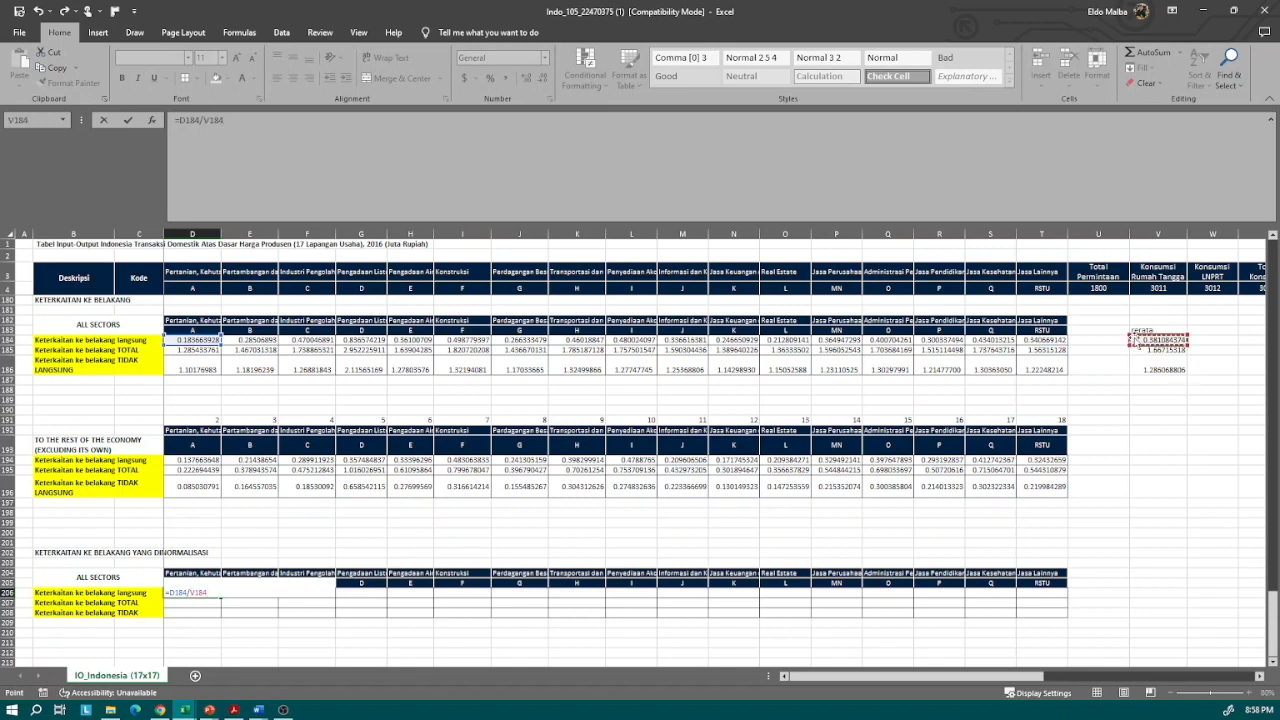
{"action": "key", "text": "ctrl+Return"}
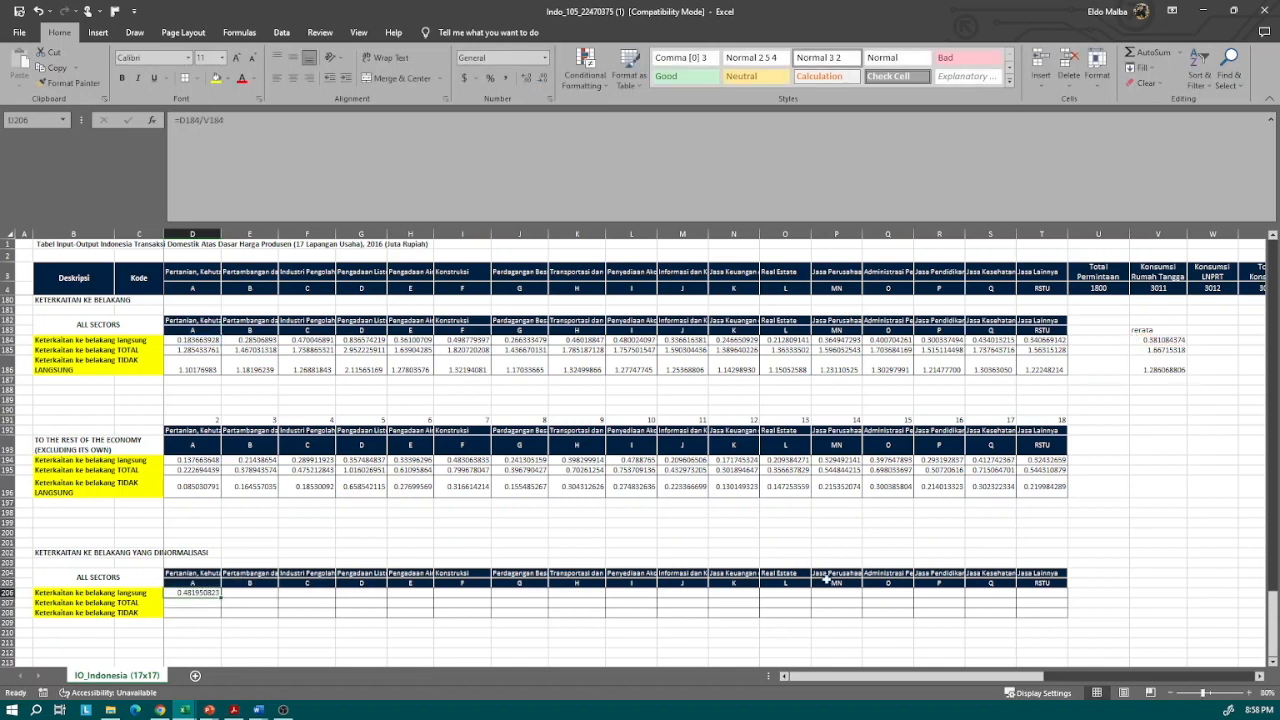
Step: Make the average reference in D206 absolute as $V$184 and fill the formula across to T206
{"action": "left_click", "coordinate": [90, 550]}
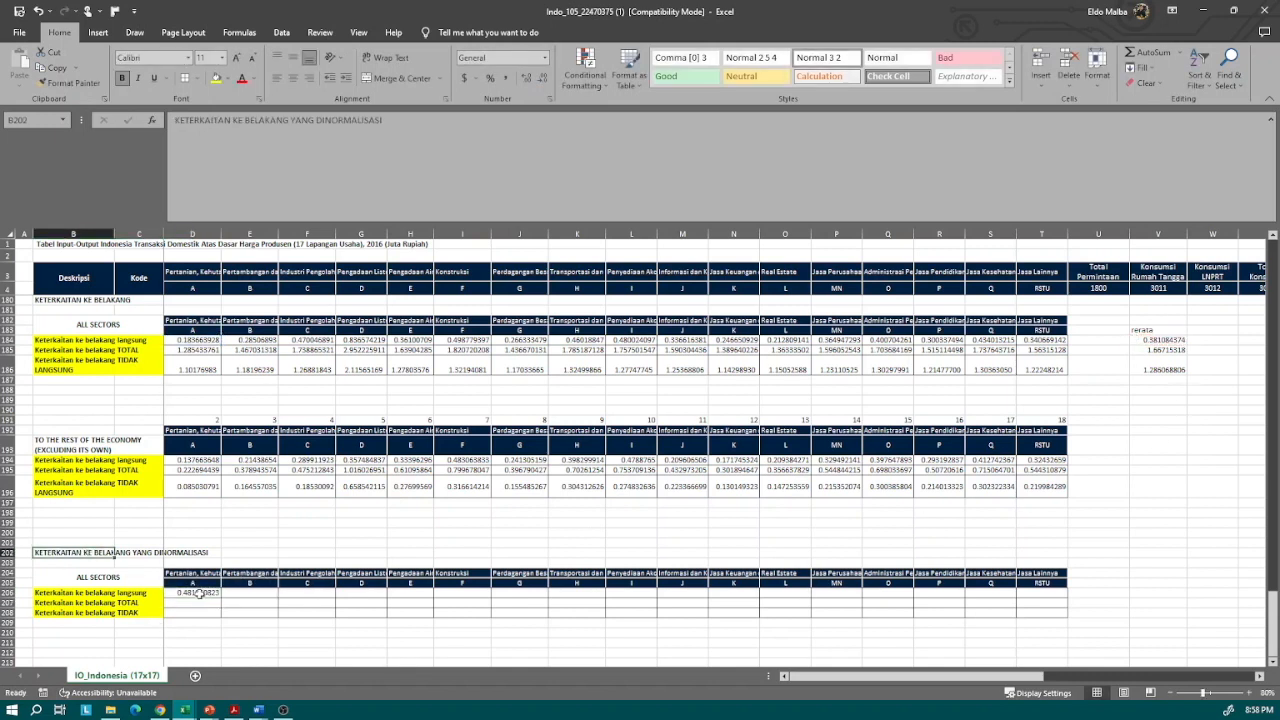
{"action": "left_click", "coordinate": [205, 594]}
{"action": "key", "text": "F2"}
{"action": "key", "text": "F4"}
{"action": "key", "text": "ctrl+Return"}
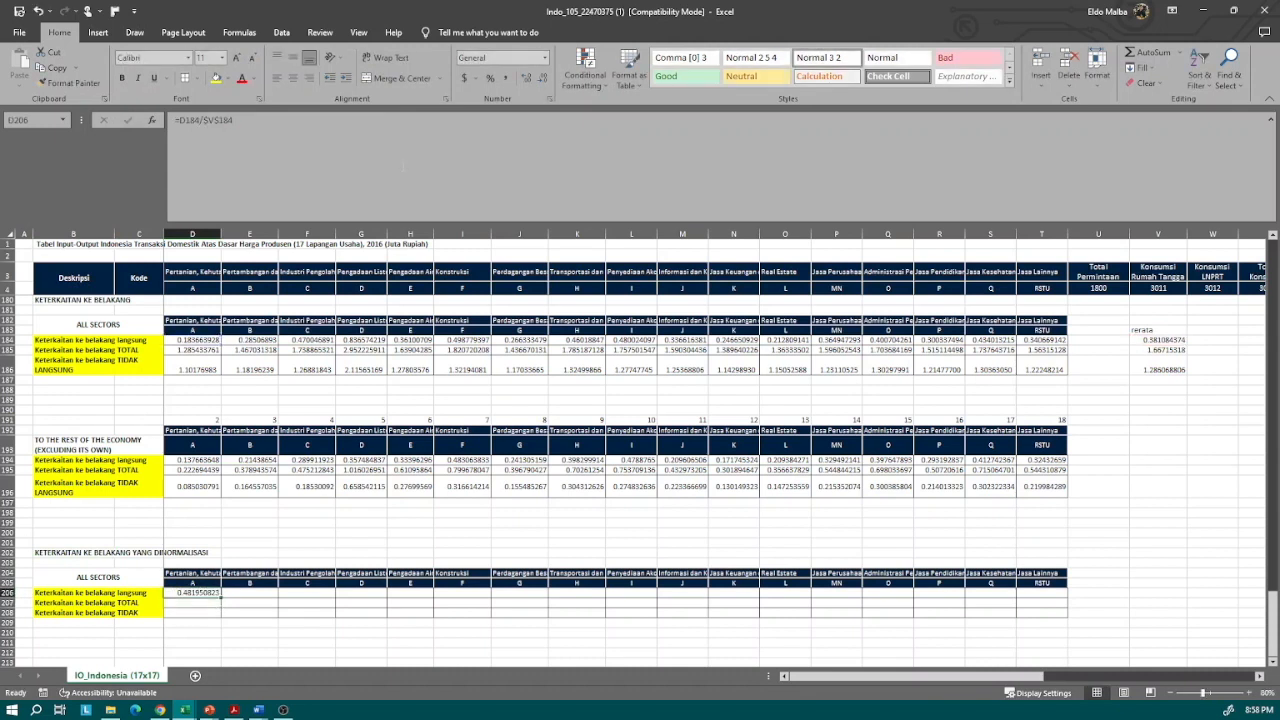
{"action": "left_click_drag", "start_coordinate": [221, 597], "coordinate": [1068, 598]}
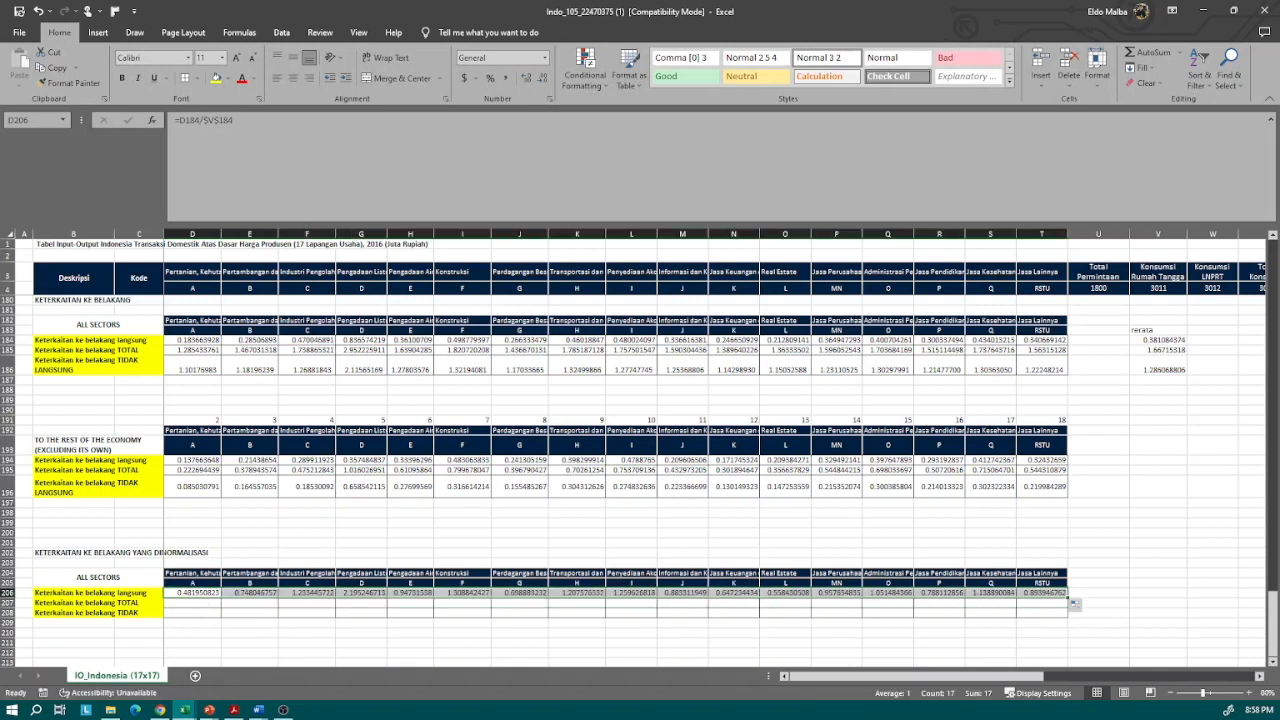
Step: Check the cell references in the normalised direct linkage formulas in D206 and J206
{"action": "left_click", "coordinate": [205, 212]}
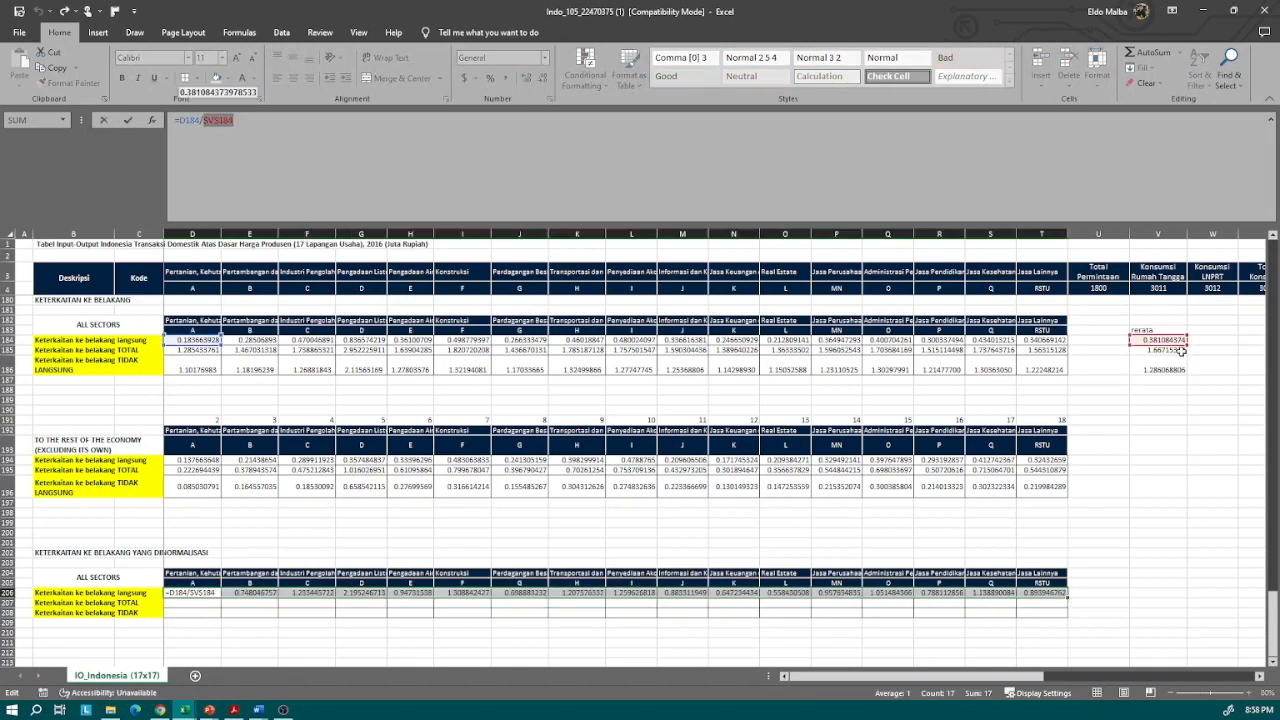
{"action": "key", "text": "Tab"}
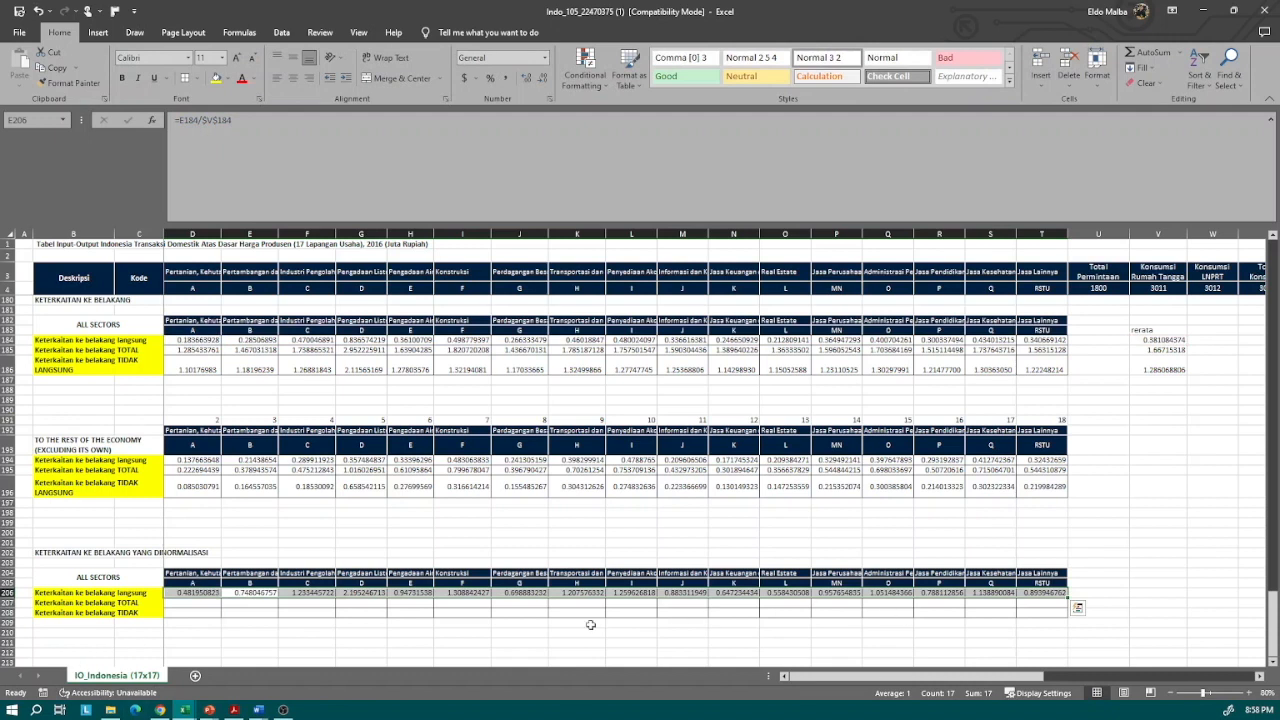
{"action": "left_click", "coordinate": [520, 593]}
{"action": "double_click", "coordinate": [520, 593]}
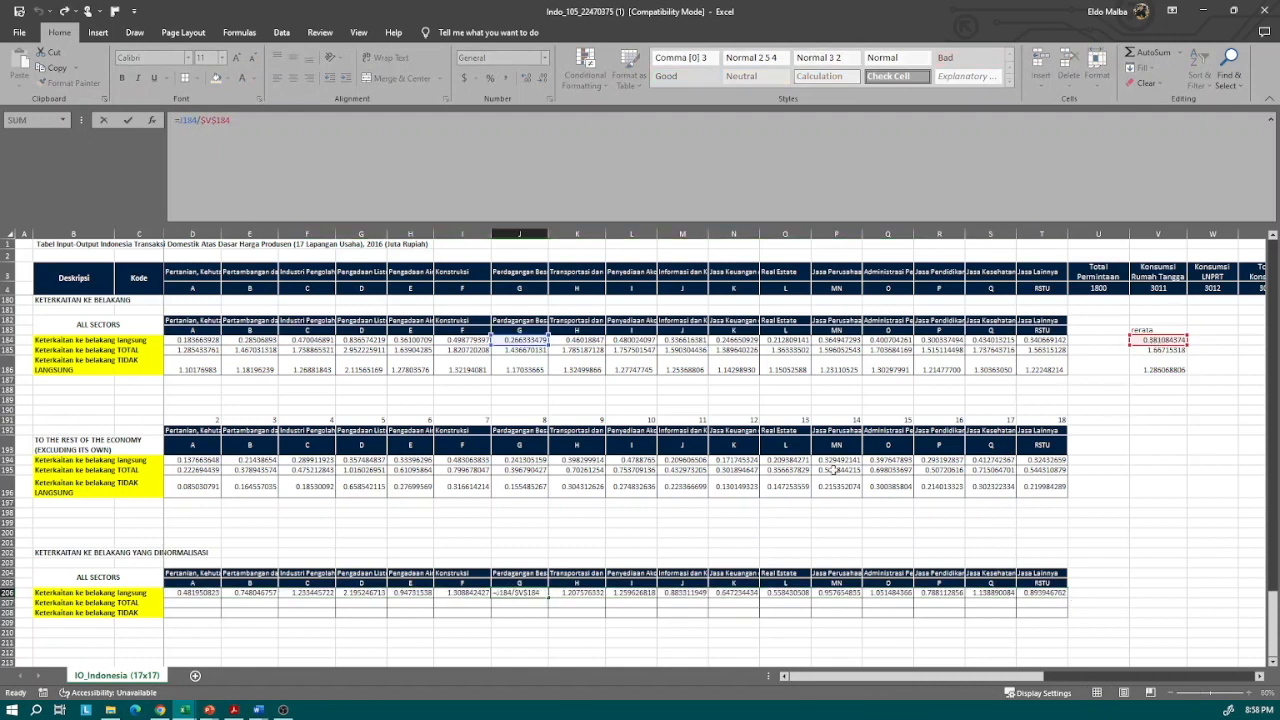
{"action": "key", "text": "Return"}
{"action": "left_click", "coordinate": [296, 641]}
Step: Enter =D185/$V$185 in D207 for the normalised total linkage and fill it across to T207
{"action": "left_click", "coordinate": [186, 603]}
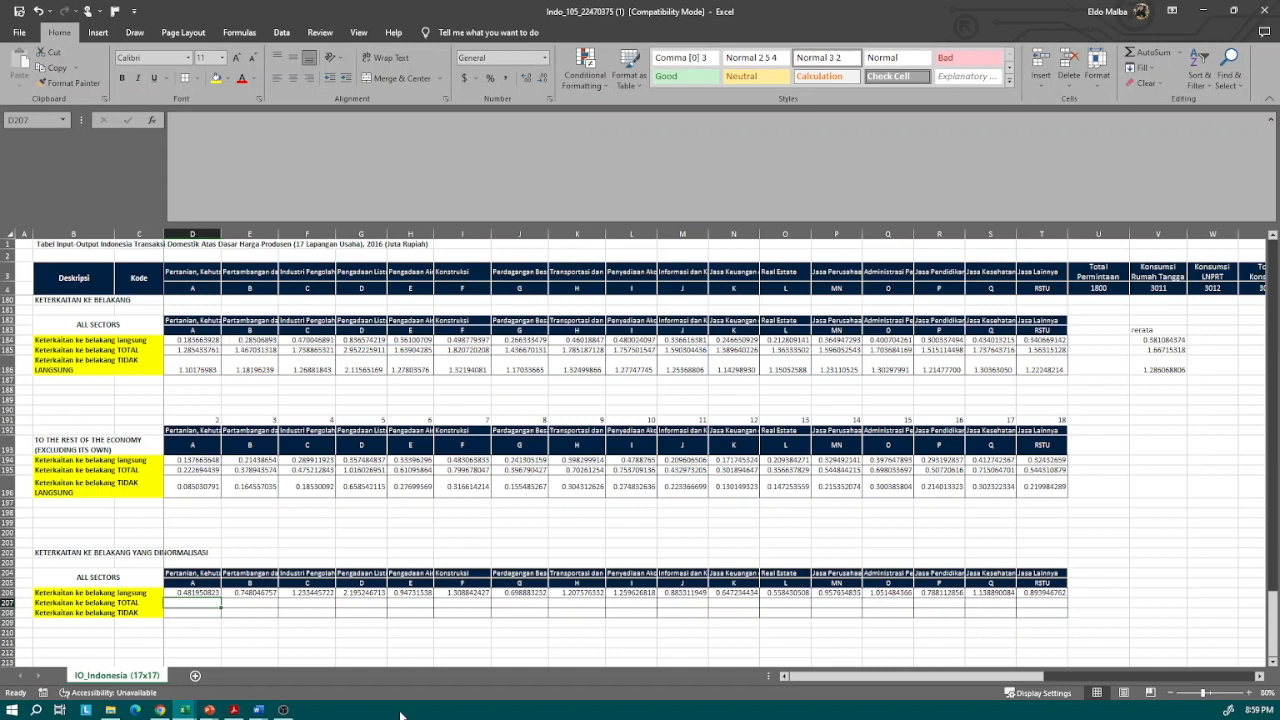
{"action": "type", "text": "="}
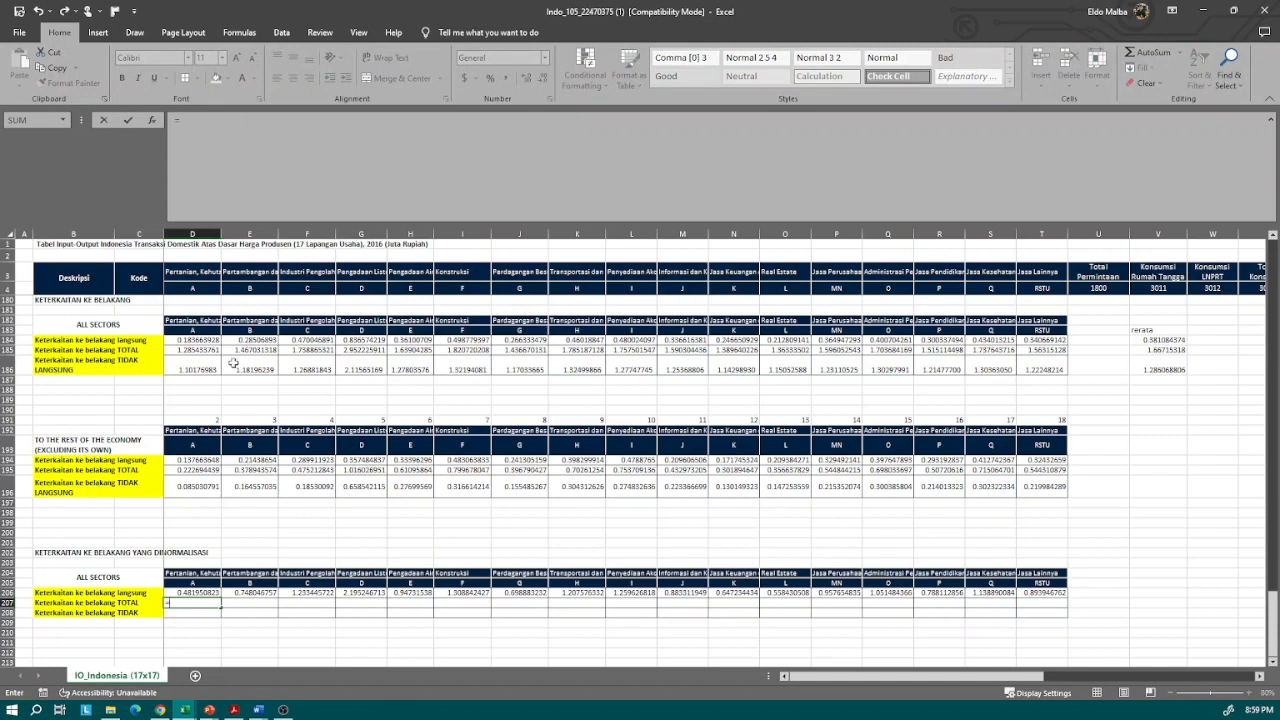
{"action": "left_click", "coordinate": [199, 349]}
{"action": "type", "text": "/"}
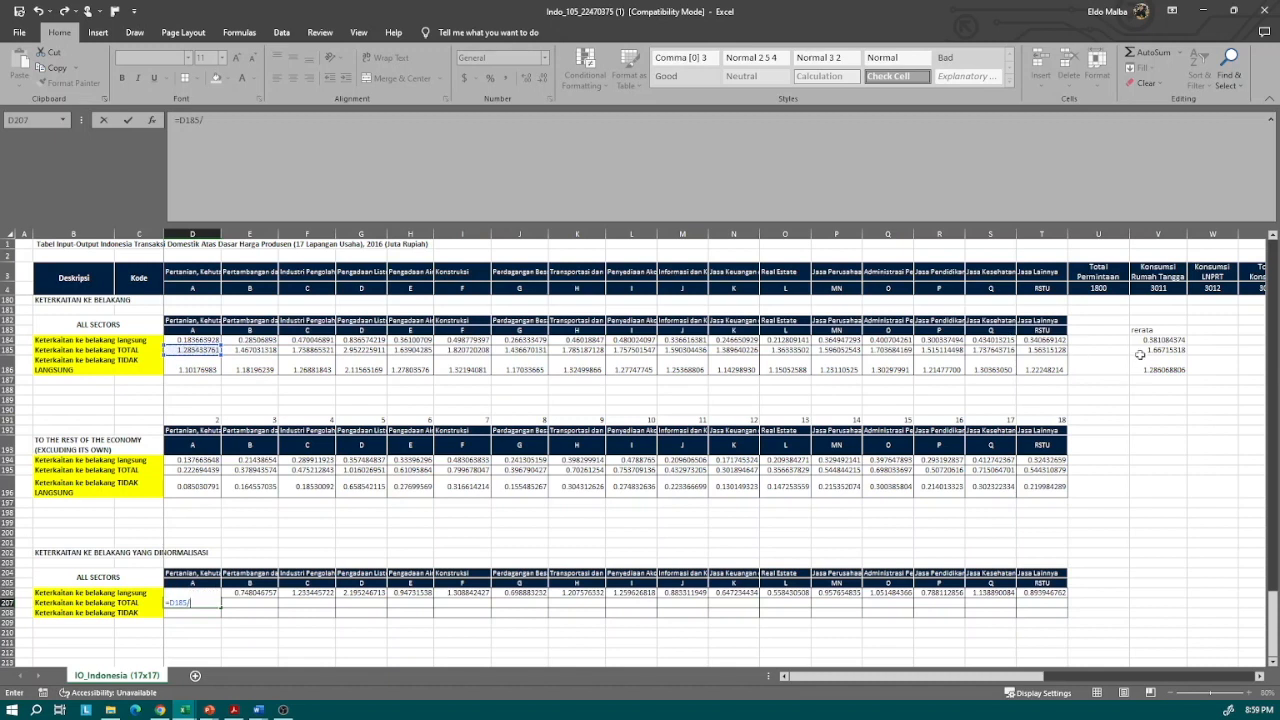
{"action": "left_click", "coordinate": [1140, 351]}
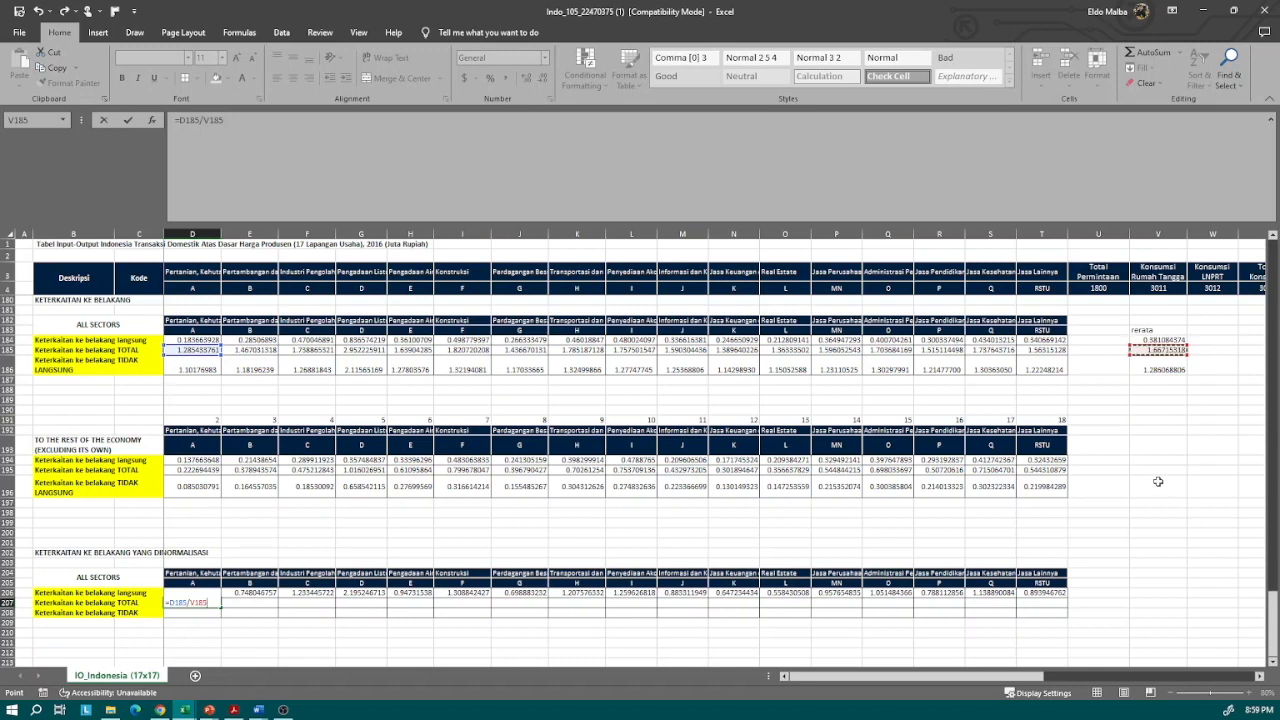
{"action": "left_click_drag", "start_coordinate": [225, 120], "coordinate": [208, 120]}
{"action": "key", "text": "F4"}
{"action": "key", "text": "ctrl+Return"}
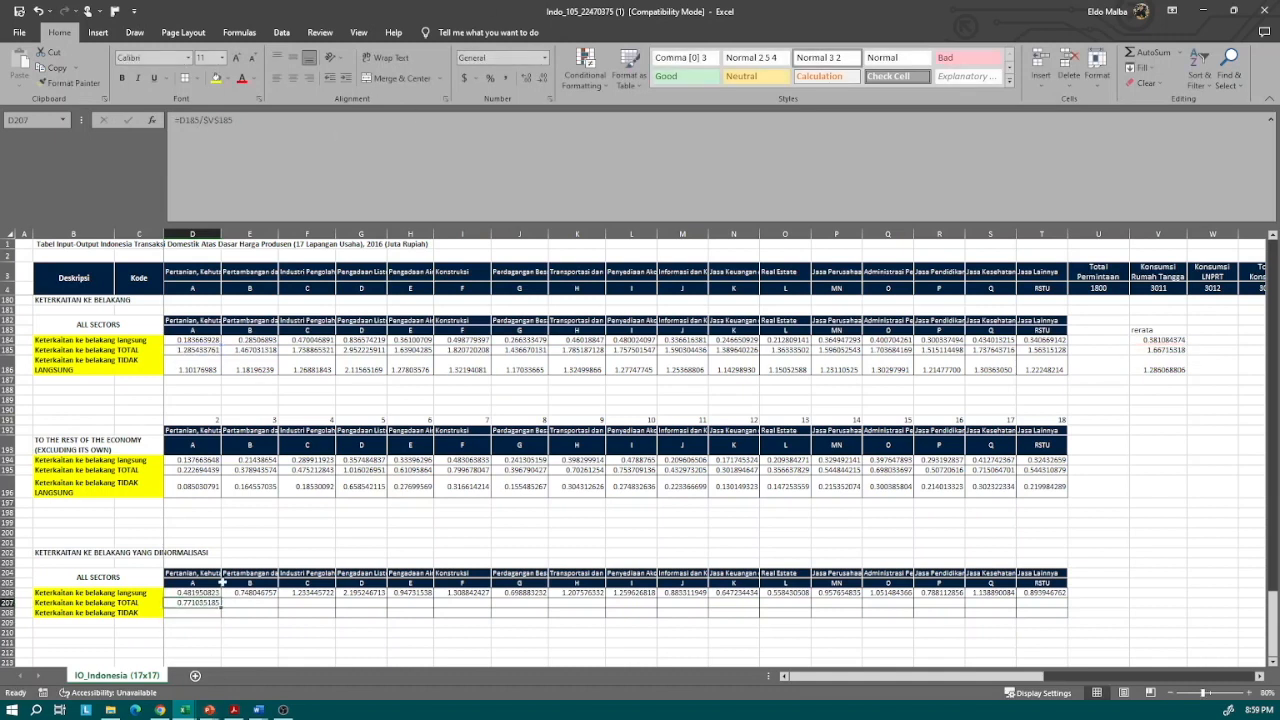
{"action": "left_click_drag", "start_coordinate": [221, 608], "coordinate": [1066, 612]}
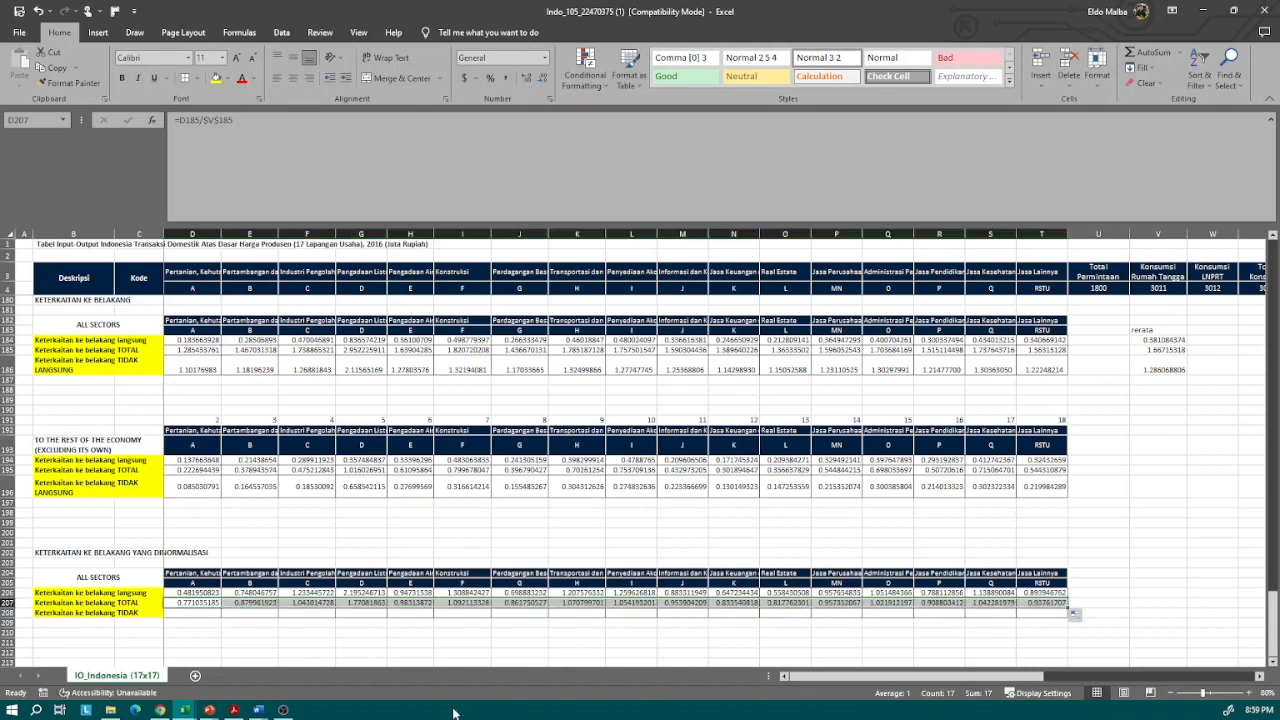
Step: Enter =D207-D206 in D208 for the normalised indirect backward linkage of sector A
{"action": "left_click", "coordinate": [186, 613]}
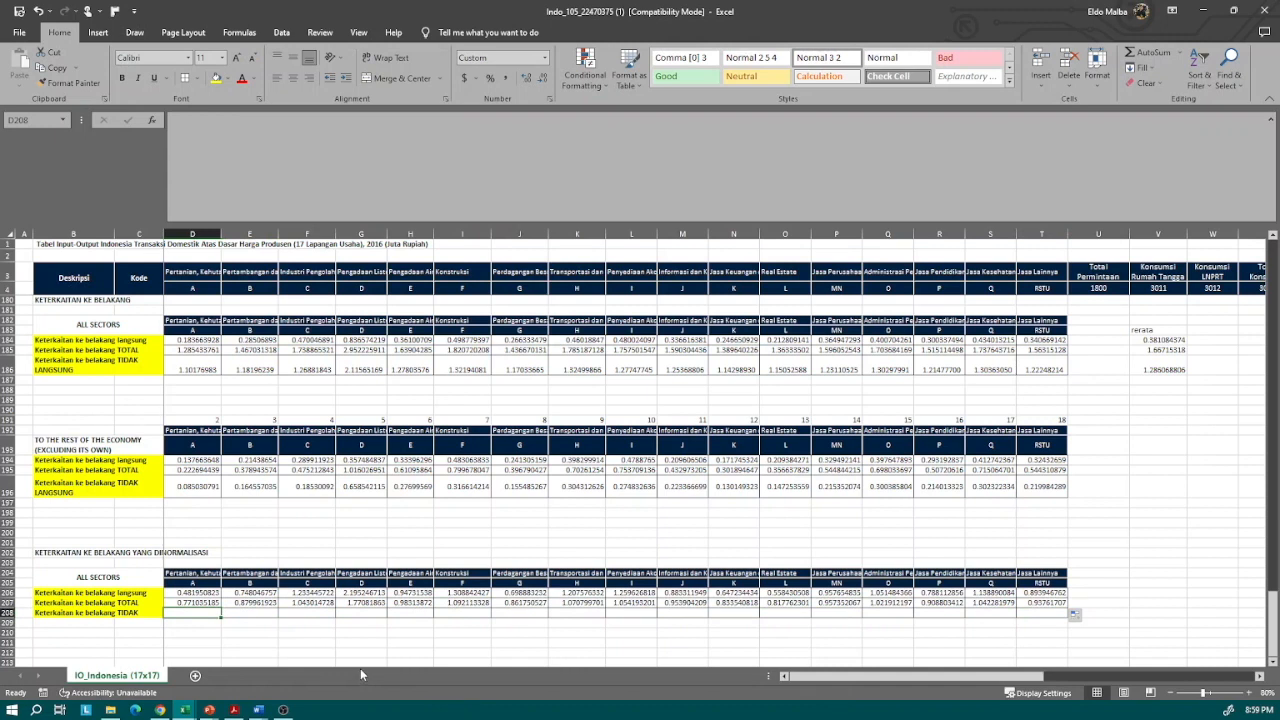
{"action": "type", "text": "="}
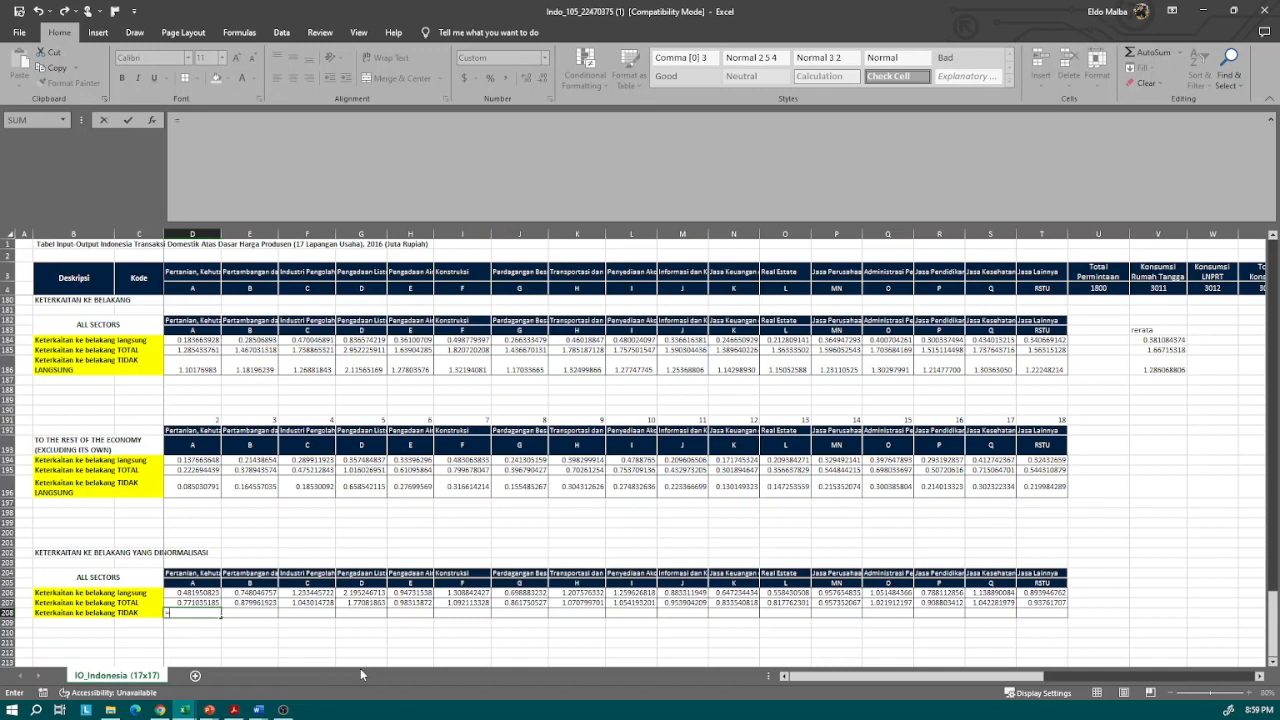
{"action": "key", "text": "Up"}
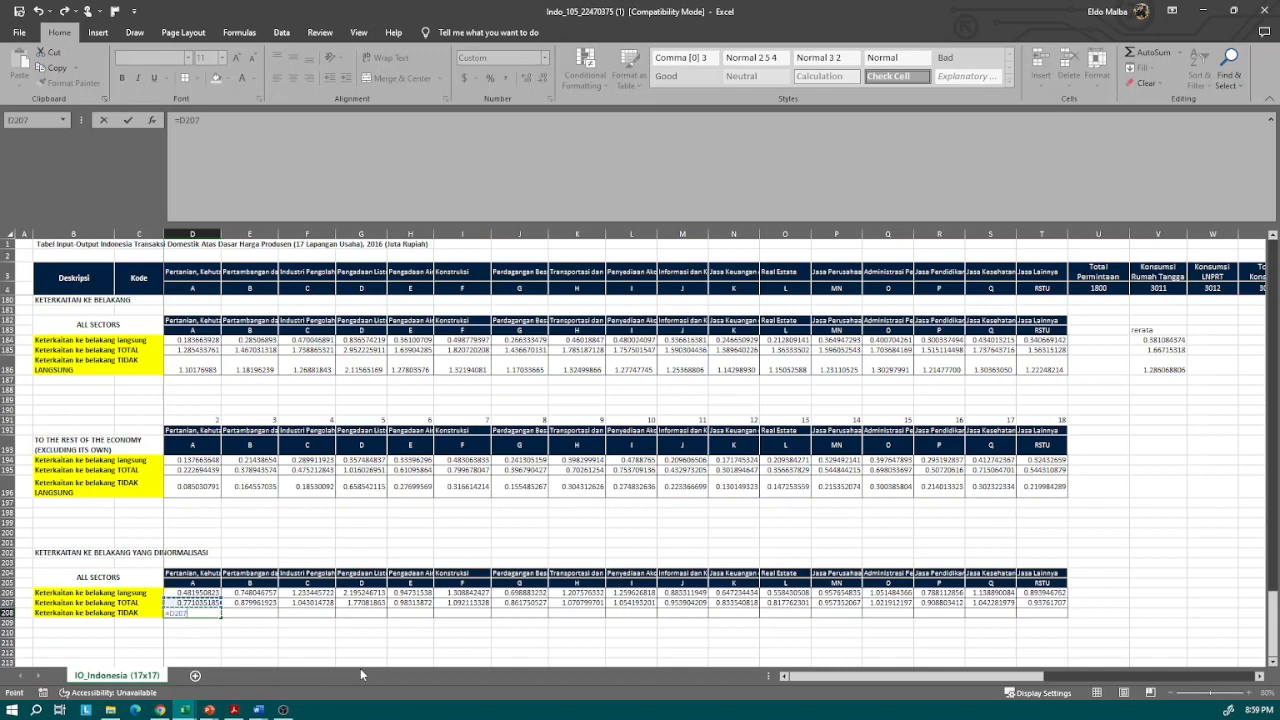
{"action": "type", "text": "-"}
{"action": "key", "text": "Up"}
{"action": "key", "text": "Up"}
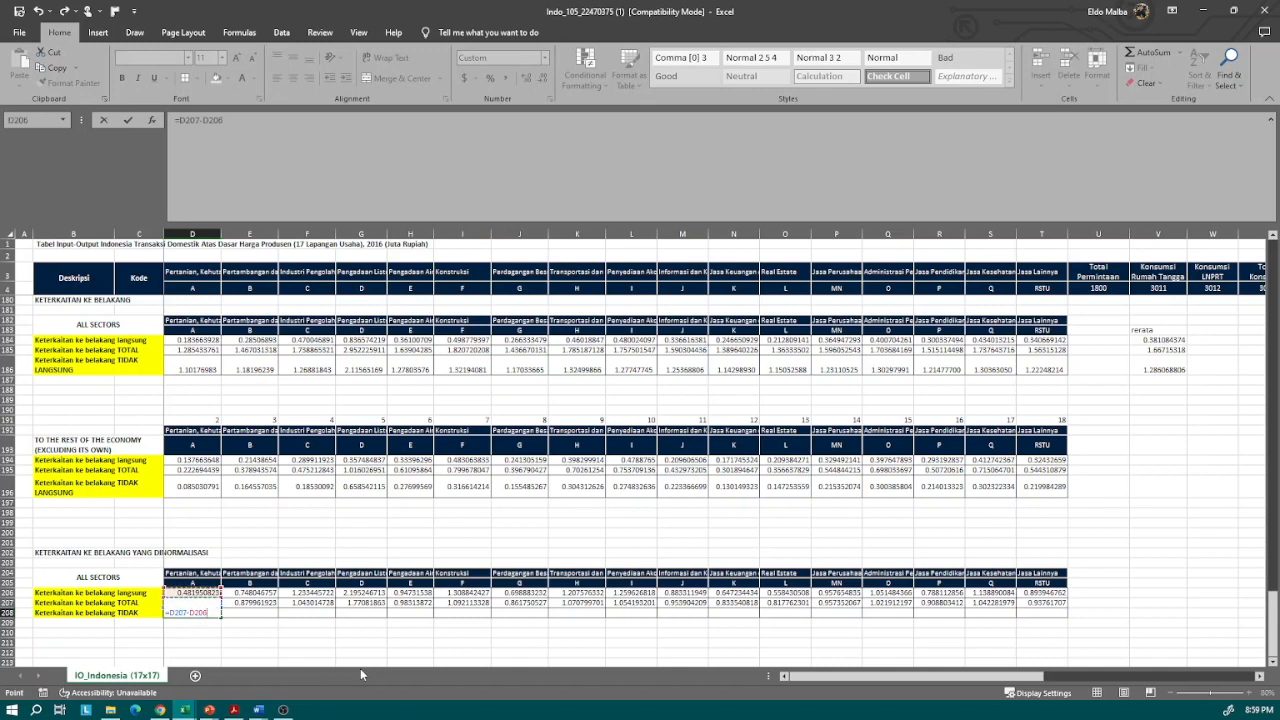
{"action": "key", "text": "Return"}
{"action": "key", "text": "Up"}
Step: Increase the height of row 208 to fit its full label and fill the D208 formula across to T208
{"action": "scroll", "coordinate": [17, 583], "scroll_direction": "down", "scroll_amount": 1}
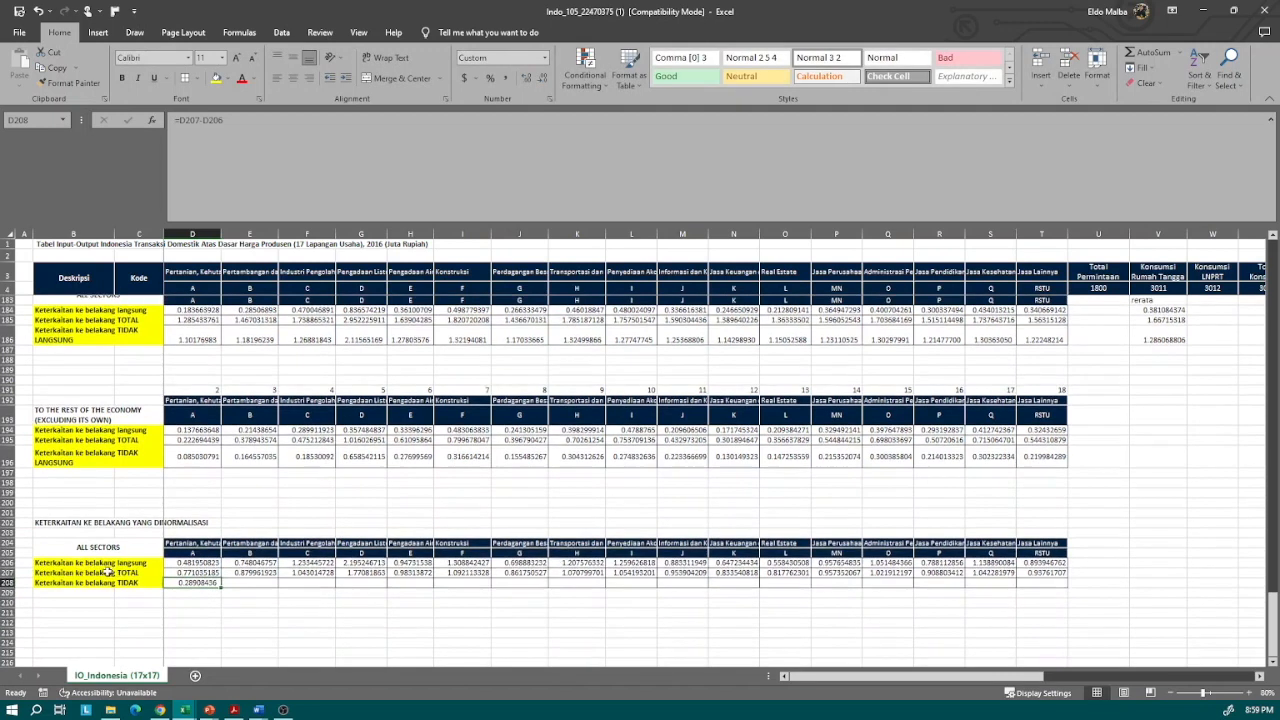
{"action": "left_click_drag", "start_coordinate": [17, 588], "coordinate": [17, 603]}
{"action": "left_click_drag", "start_coordinate": [221, 602], "coordinate": [1047, 592]}
{"action": "left_click_drag", "start_coordinate": [200, 595], "coordinate": [1047, 592]}
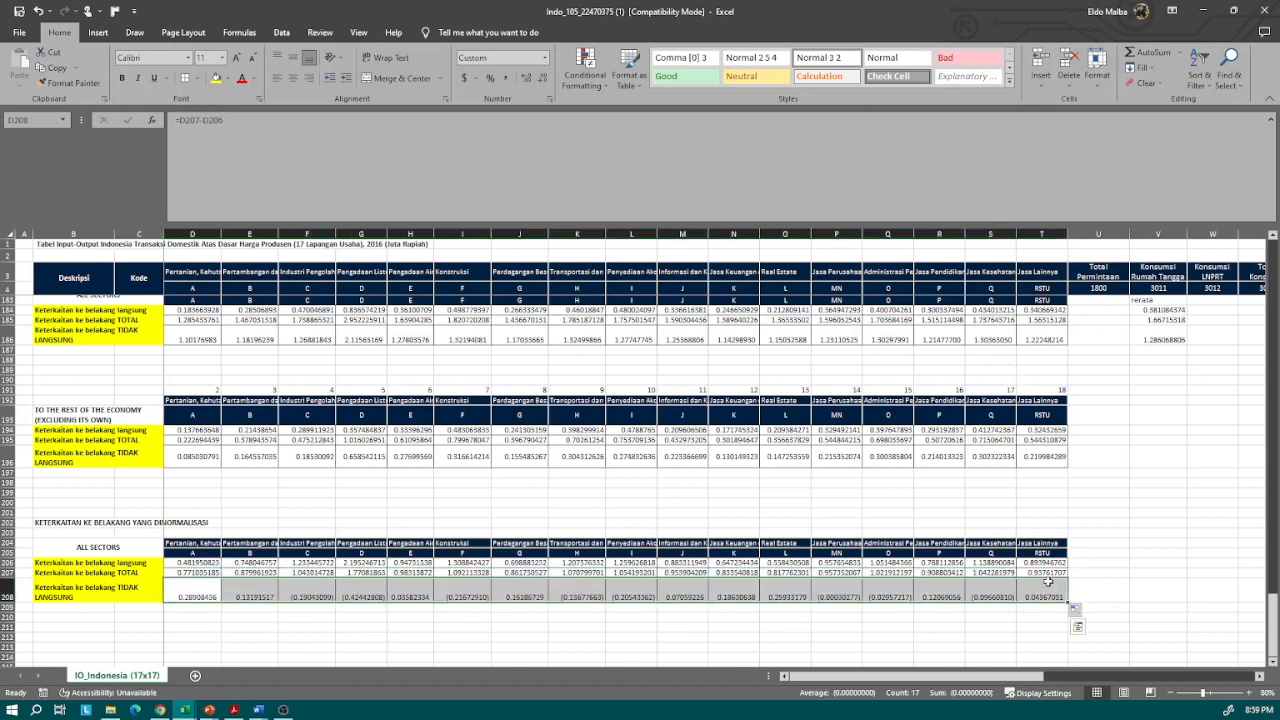
Step: Align the normalised indirect linkage values in D208:T208 vertically to the middle of the row
{"action": "left_click", "coordinate": [291, 61]}
{"action": "left_click", "coordinate": [260, 634]}
{"action": "left_click", "coordinate": [200, 586]}
{"action": "scroll", "coordinate": [286, 642], "scroll_direction": "down", "scroll_amount": 1}
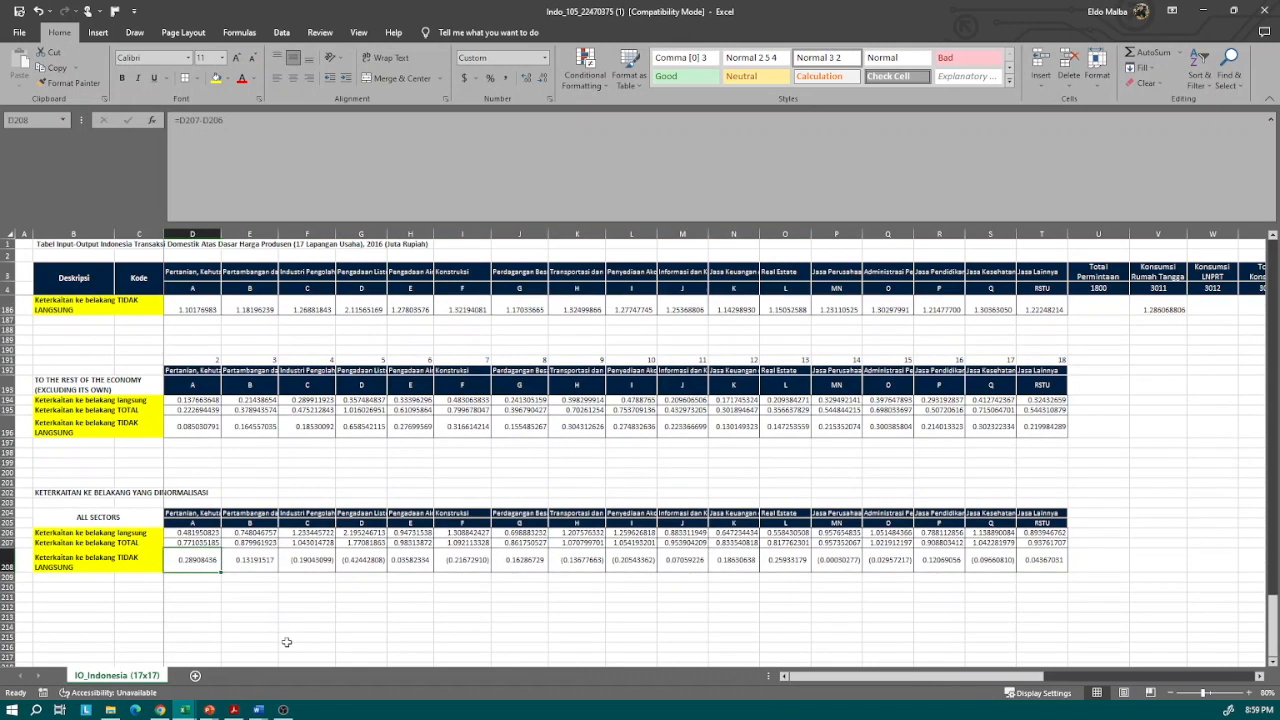
Step: Switch to the PowerPoint slide to review how normalised backward linkages above and below 1 are interpreted, and return to the Excel workbook
{"action": "left_click", "coordinate": [185, 587]}
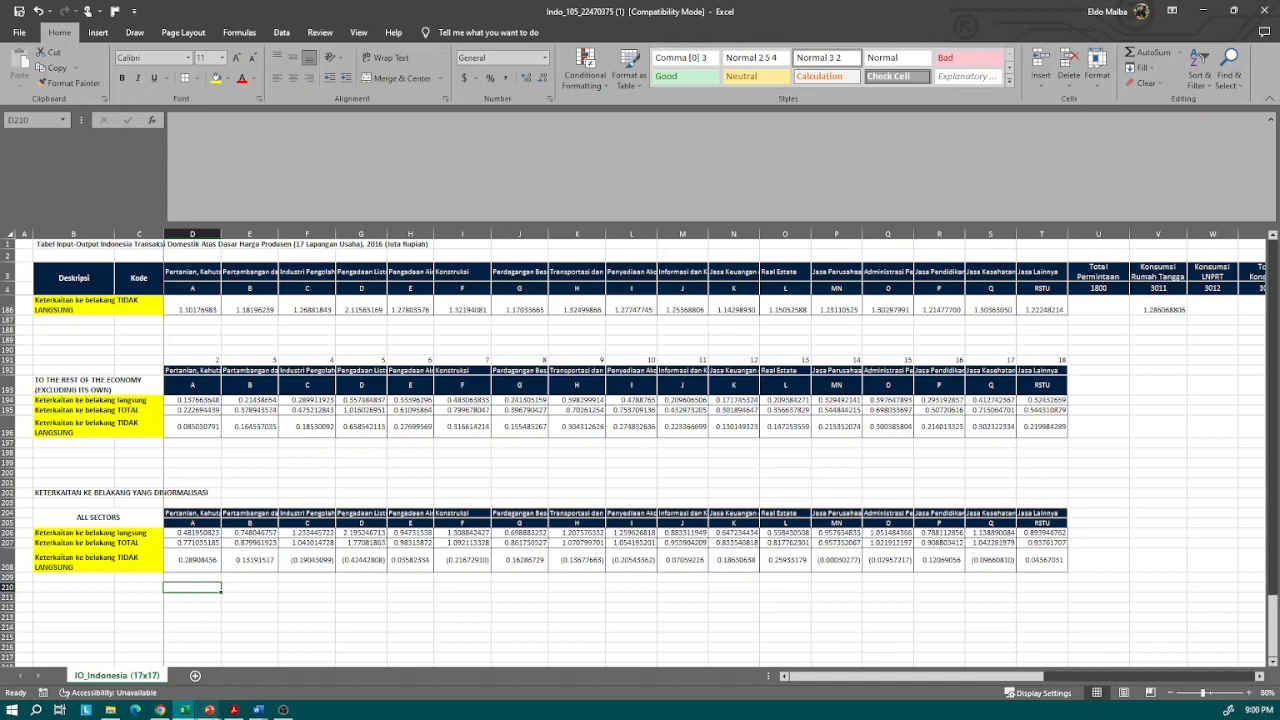
{"action": "mouse_move", "coordinate": [212, 708]}
{"action": "left_click", "coordinate": [213, 650]}
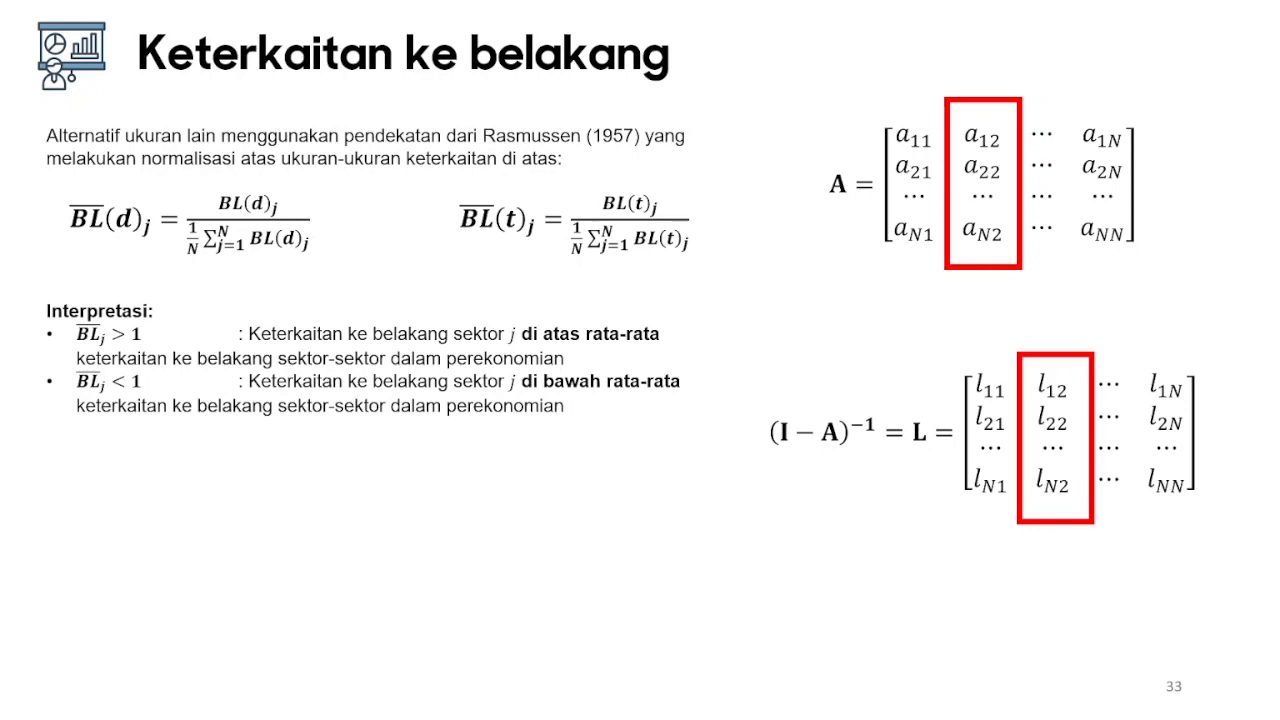
{"action": "key", "text": "alt+Tab"}
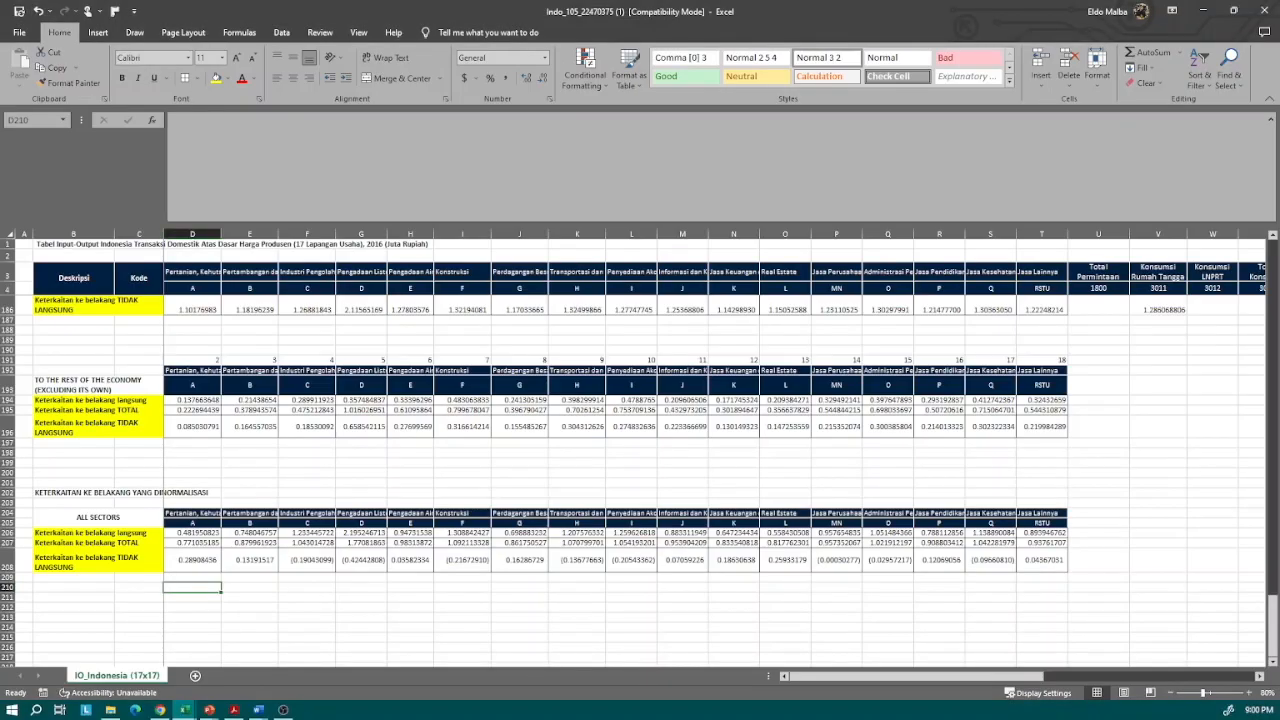
Step: Merge and center B210:C210 and fill the merged cell with yellow
{"action": "key", "text": "Left"}
{"action": "key", "text": "Left"}
{"action": "key", "text": "shift+Right"}
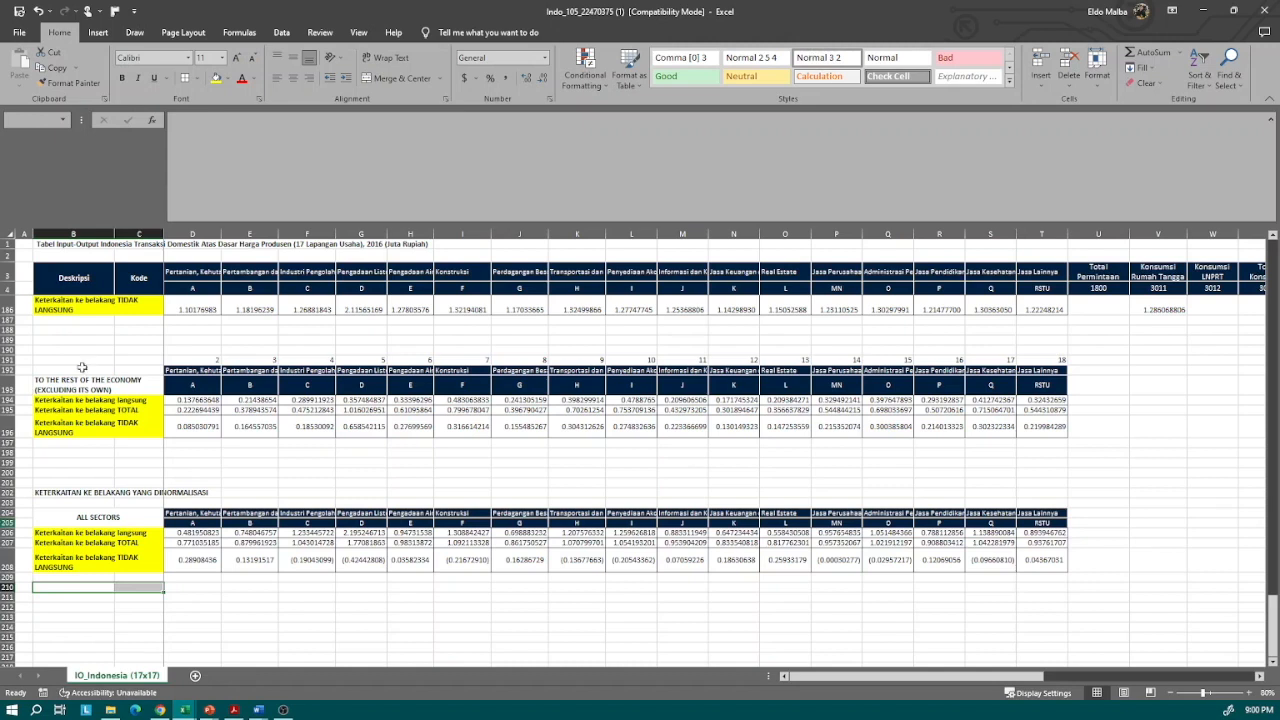
{"action": "left_click", "coordinate": [397, 78]}
{"action": "left_click", "coordinate": [214, 78]}
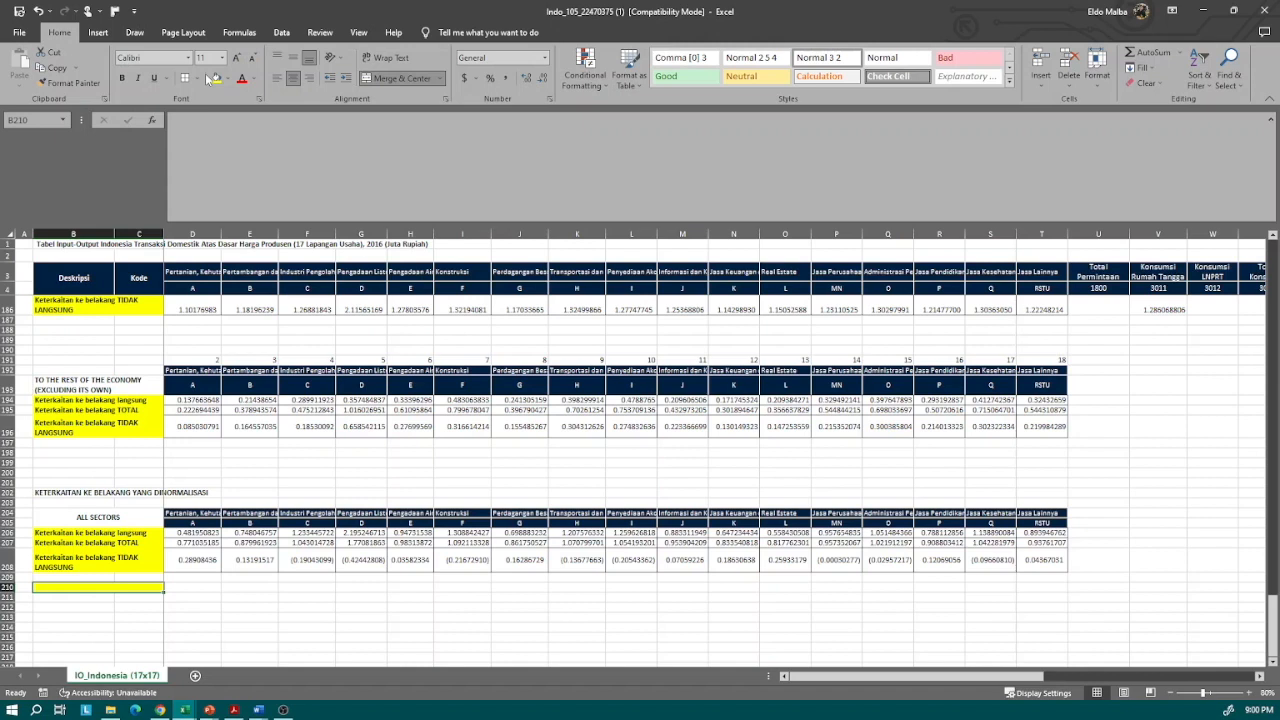
Step: Label the merged cell B210 "Keterkaitan ke belakang"
{"action": "type", "text": "Kete"}
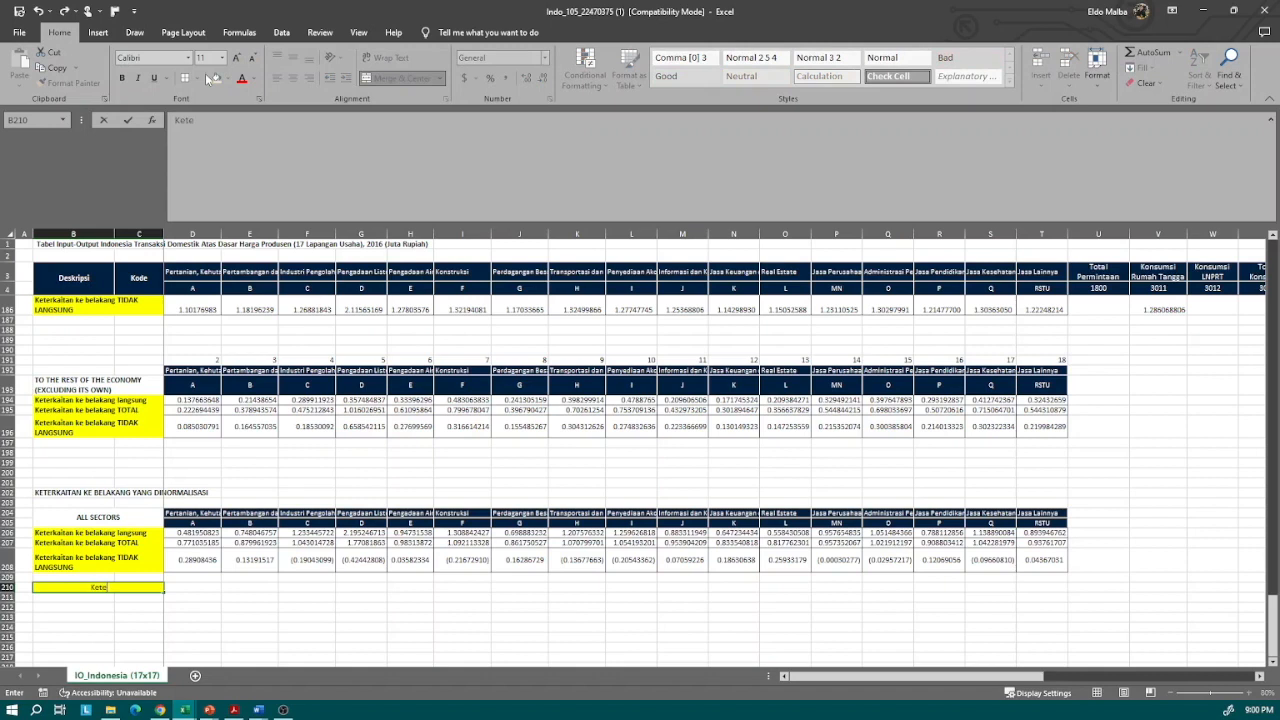
{"action": "type", "text": "rkaitan ke belakang"}
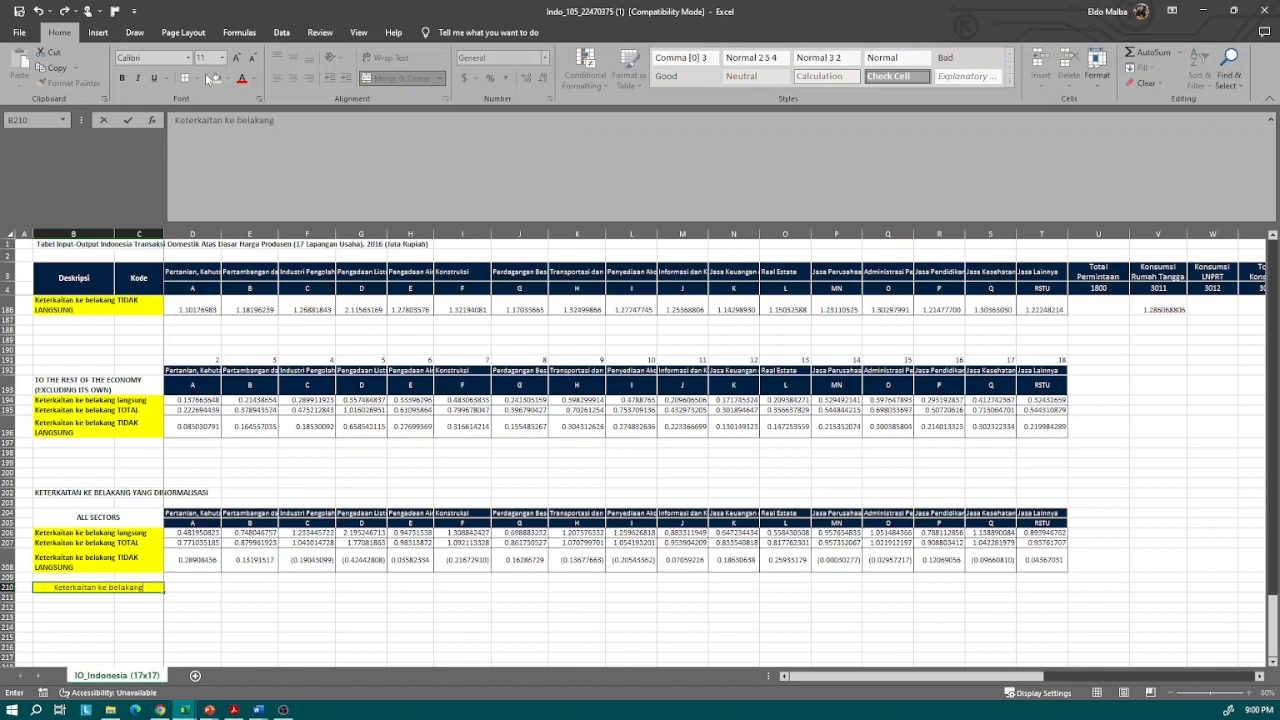
{"action": "key", "text": "Tab"}
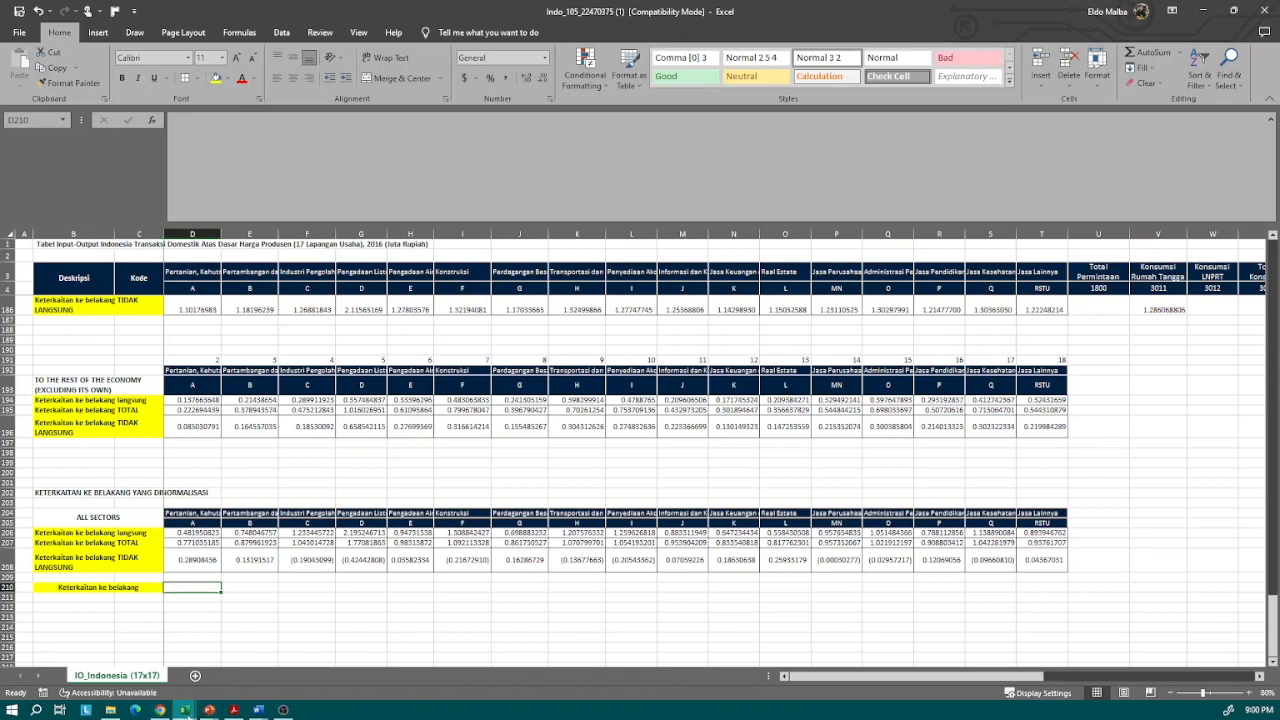
Step: Change the label in B210 to "Seberapa terkait ke belakang (TOTAL)"
{"action": "mouse_move", "coordinate": [185, 711]}
{"action": "left_click", "coordinate": [103, 677]}
{"action": "key", "text": "Left"}
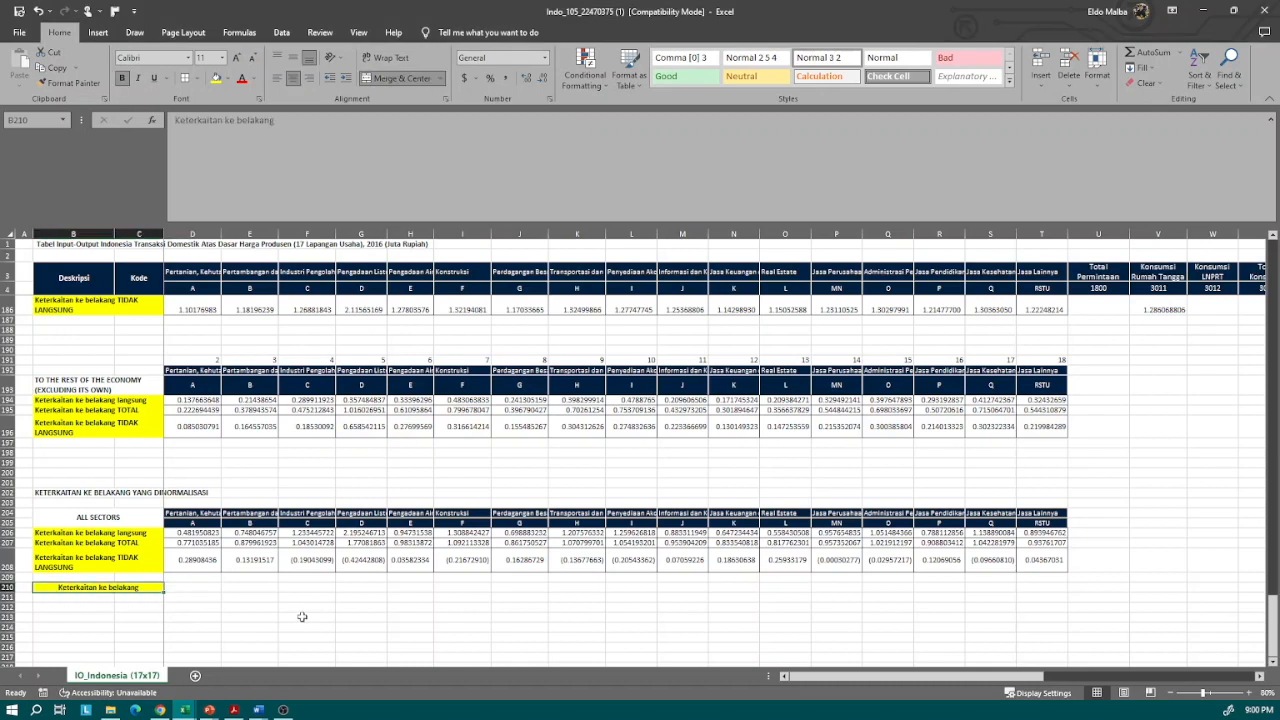
{"action": "type", "text": "Seberapa"}
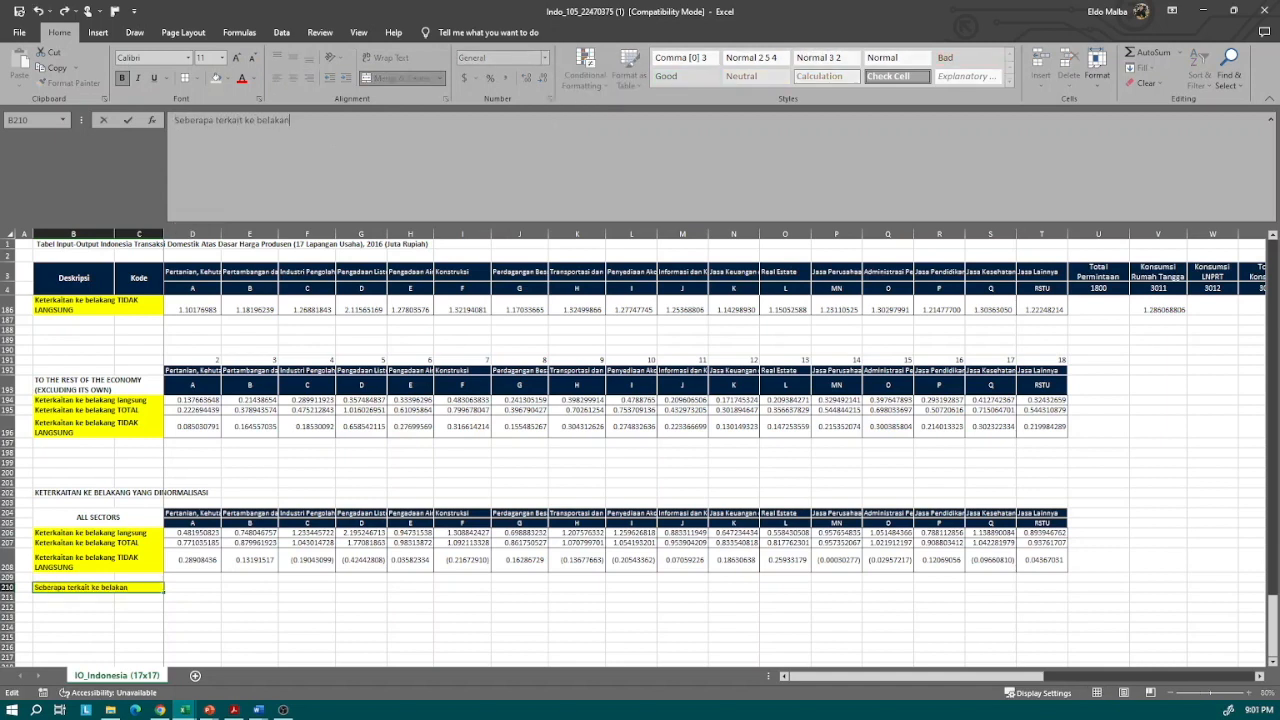
{"action": "type", "text": "(TOTAL)"}
{"action": "key", "text": "ctrl+Return"}
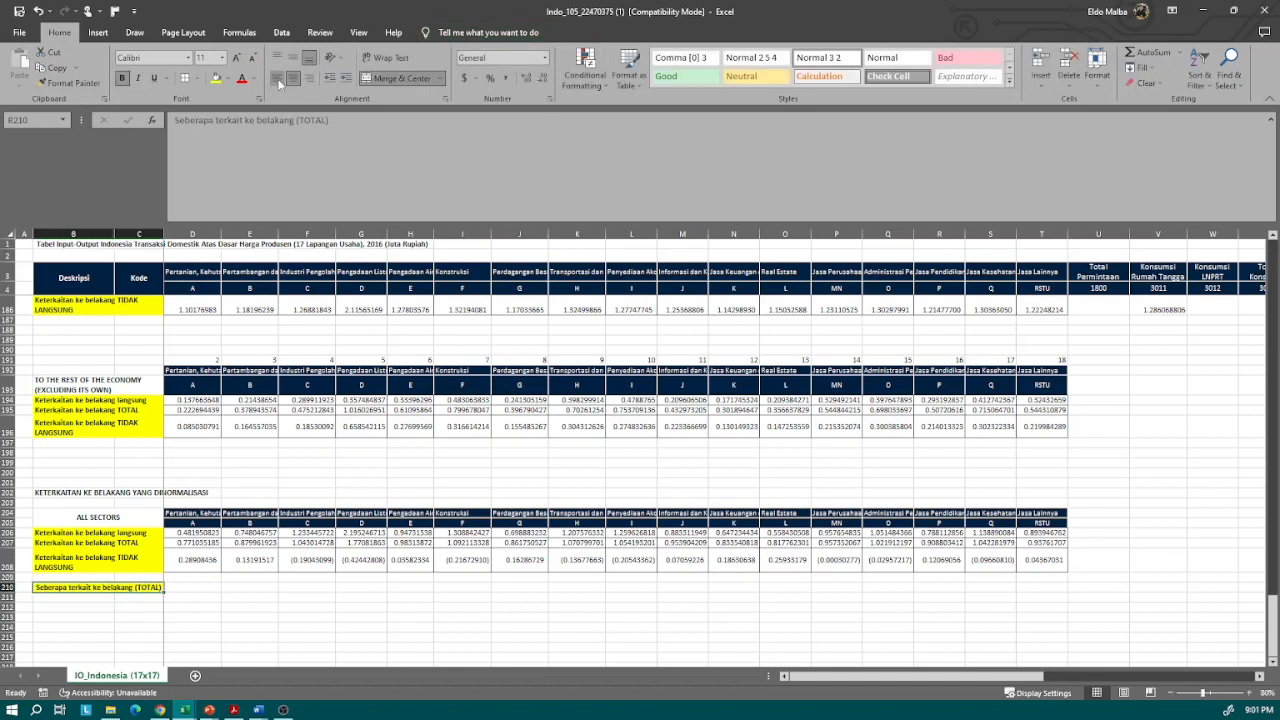
Step: Enter =IF(D207>1, "TINGGI") in D210 to flag a total backward linkage above 1 for sector A
{"action": "left_click", "coordinate": [191, 587]}
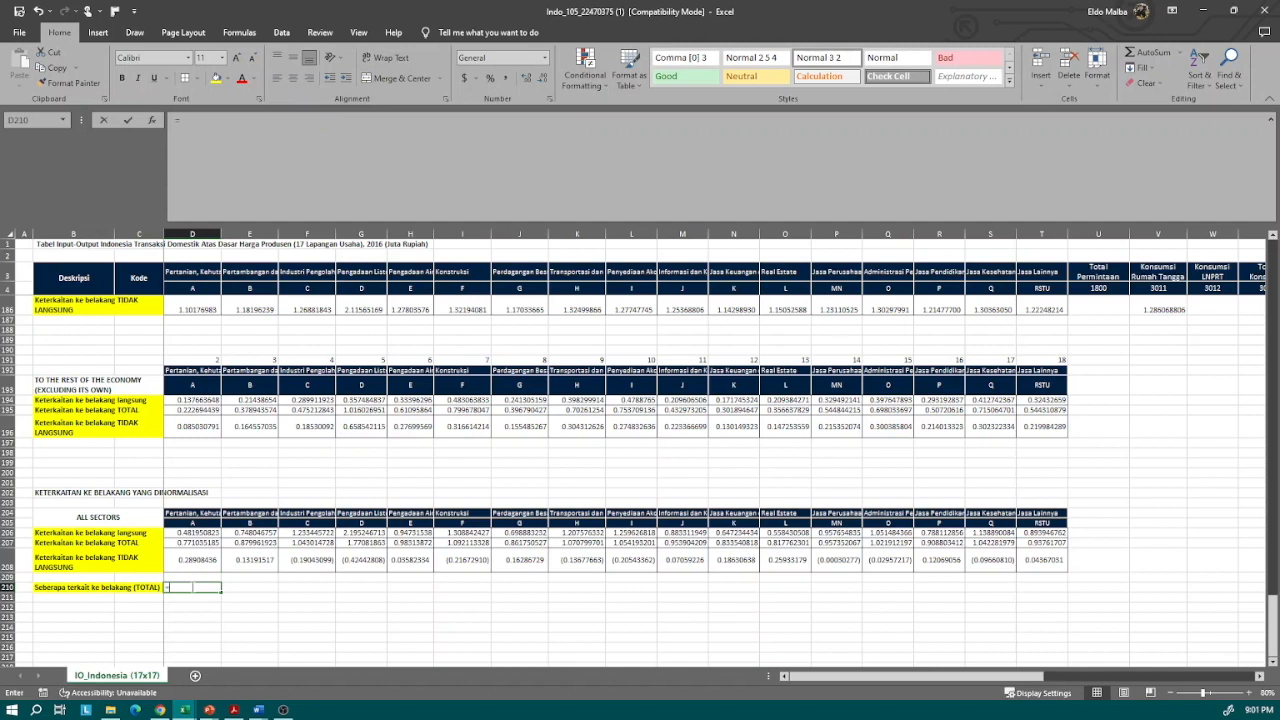
{"action": "type", "text": "=if("}
{"action": "left_click", "coordinate": [192, 542]}
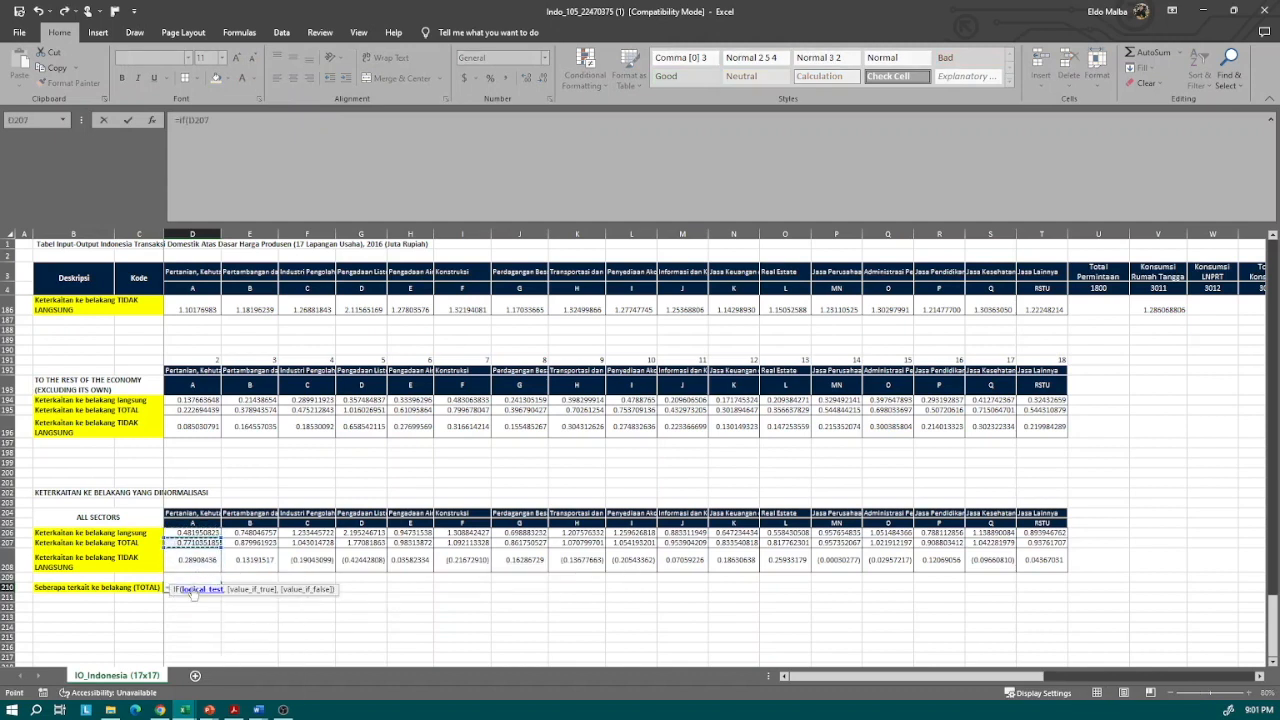
{"action": "type", "text": ">"}
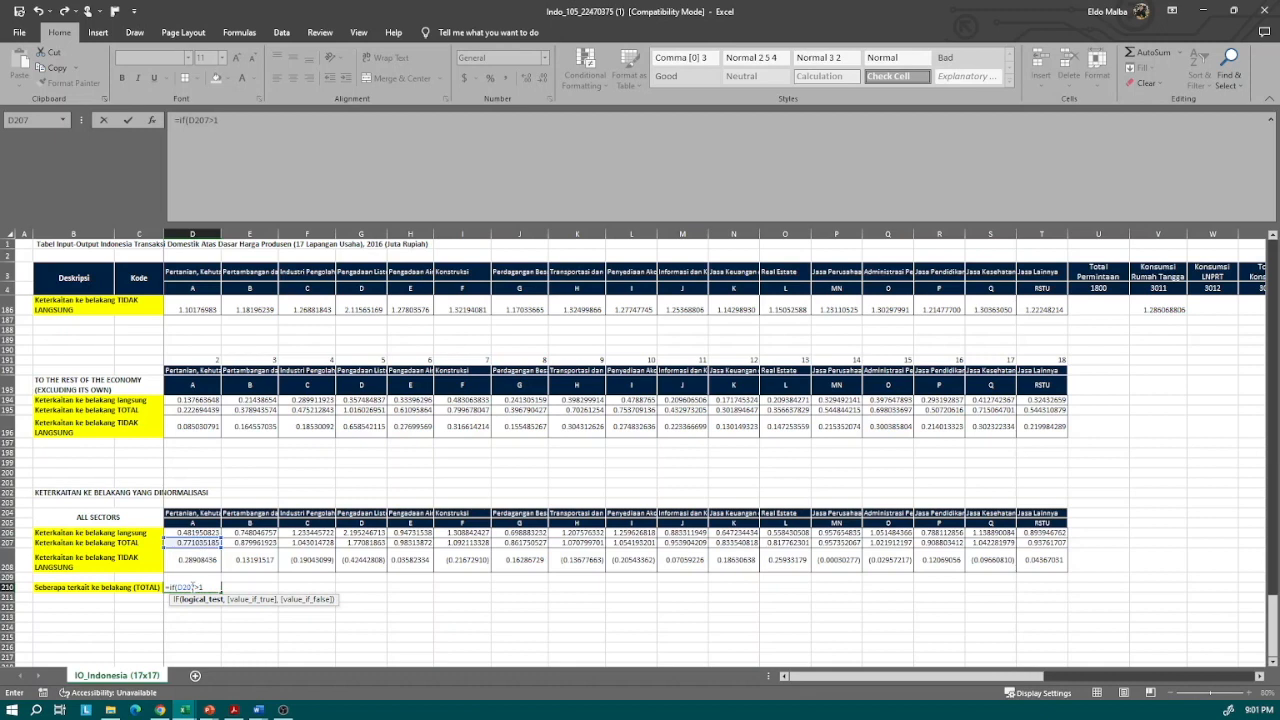
{"action": "type", "text": "1, \"TINGGI\""}
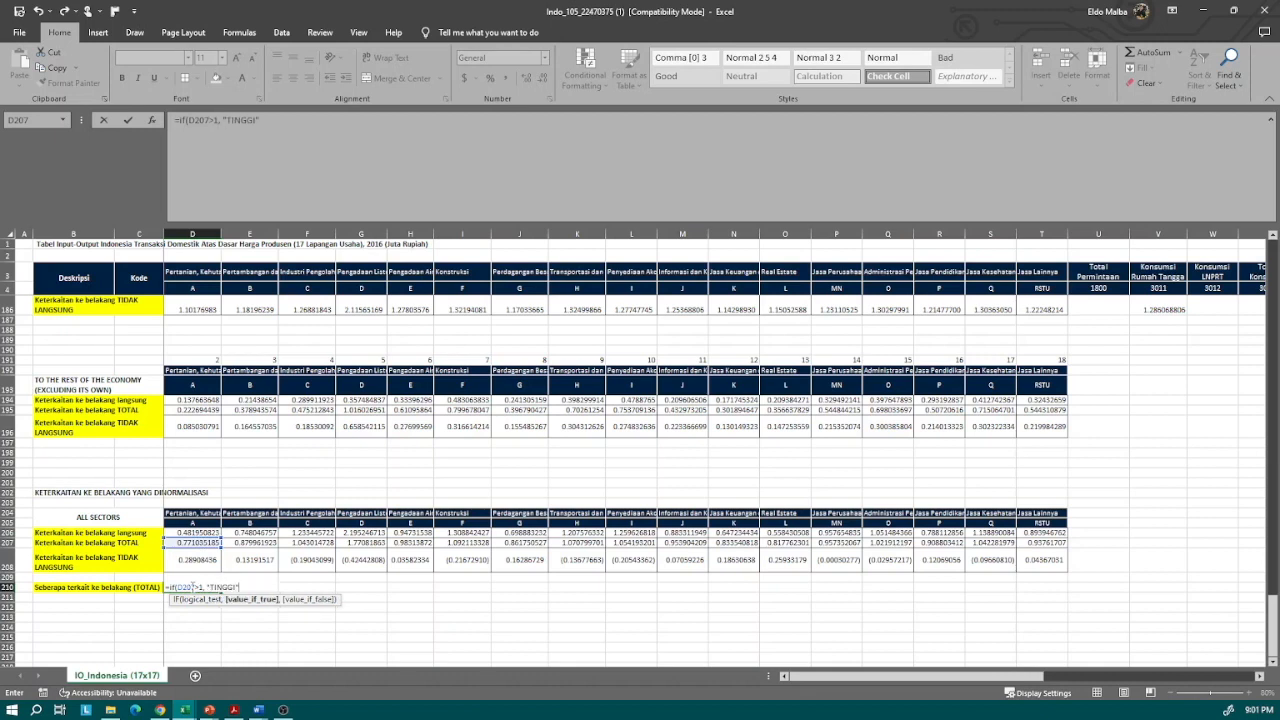
{"action": "key", "text": "Return"}
Step: Add an empty string "" as the false result of the D210 formula and fill it across to T210
{"action": "left_click", "coordinate": [190, 587]}
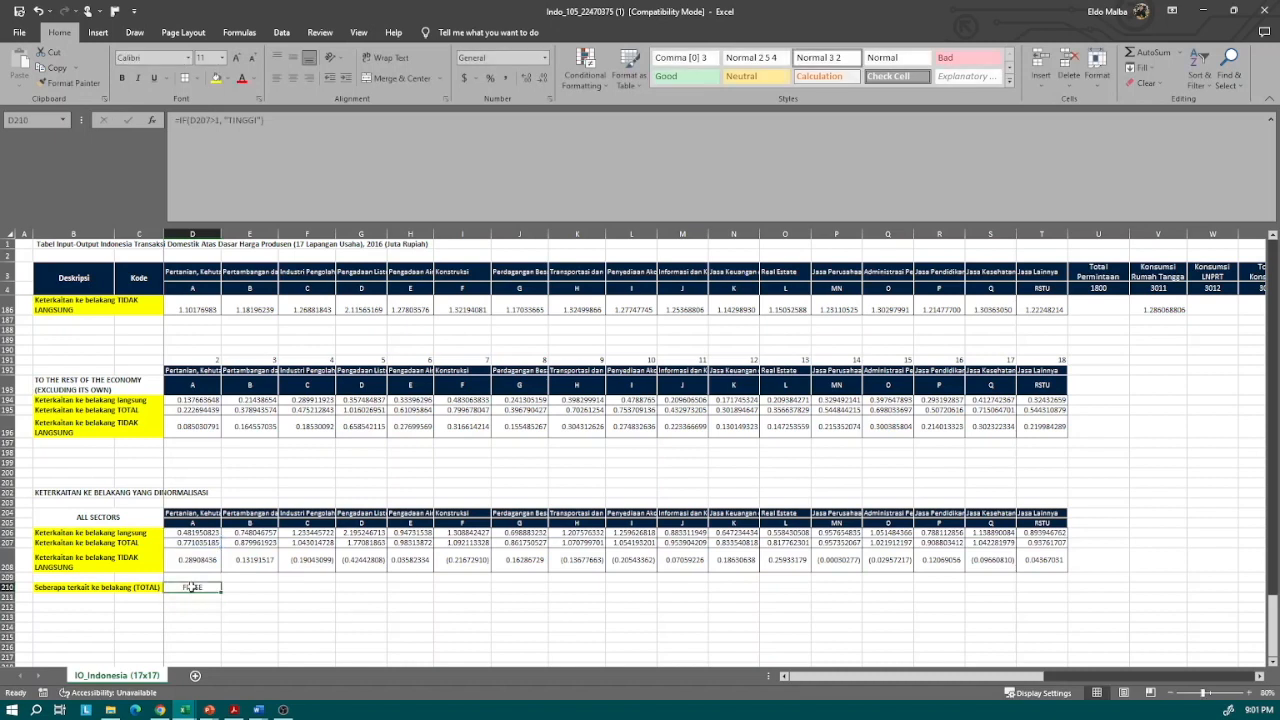
{"action": "key", "text": "F2"}
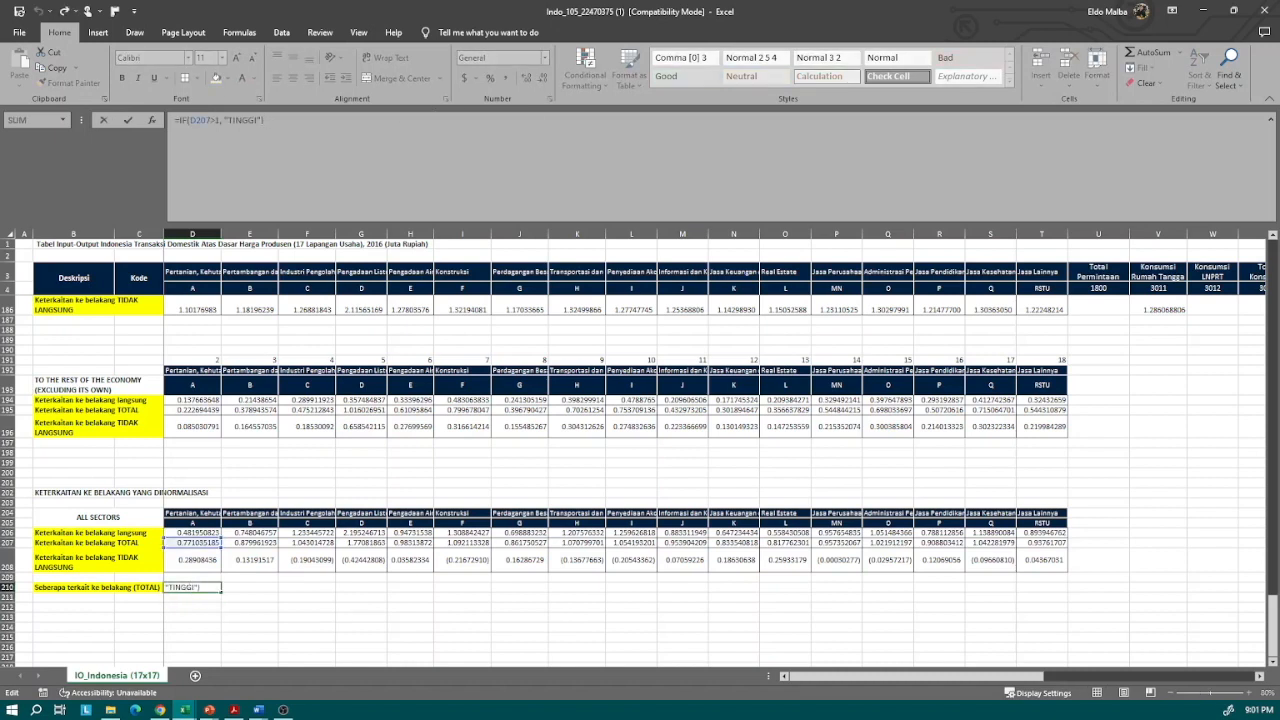
{"action": "key", "text": "Left"}
{"action": "type", "text": ", \"\""}
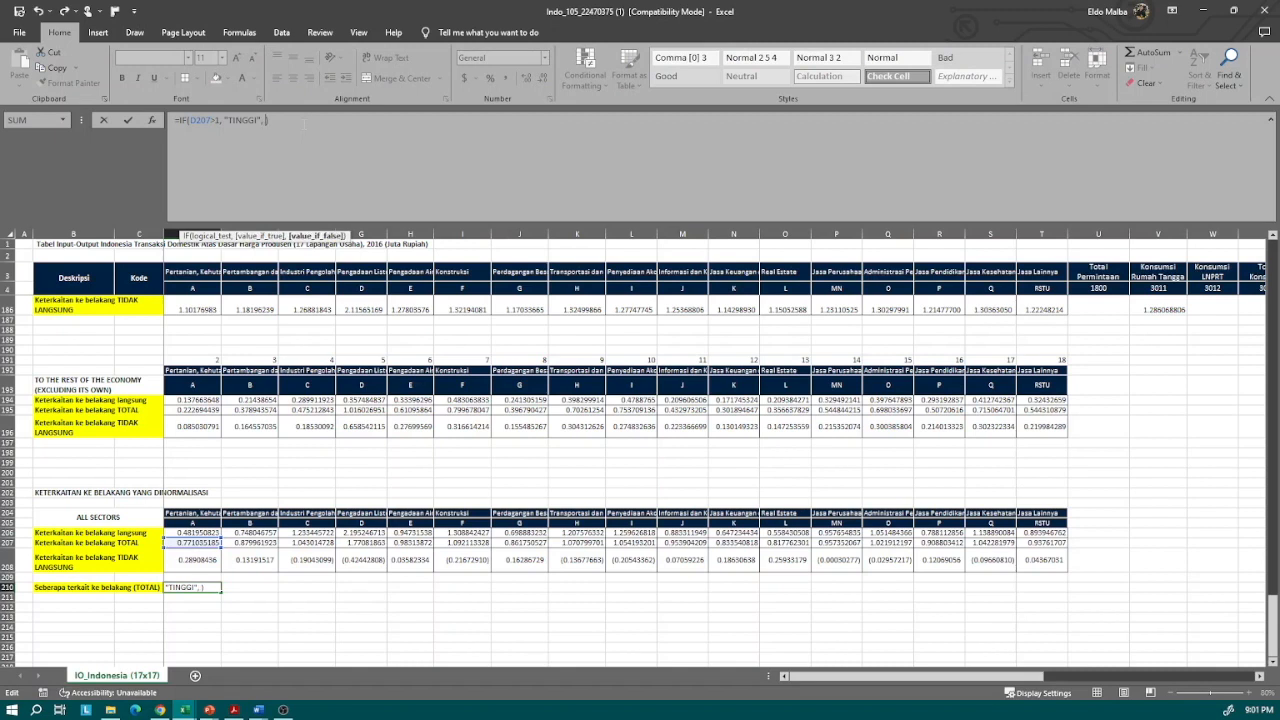
{"action": "key", "text": "ctrl+Return"}
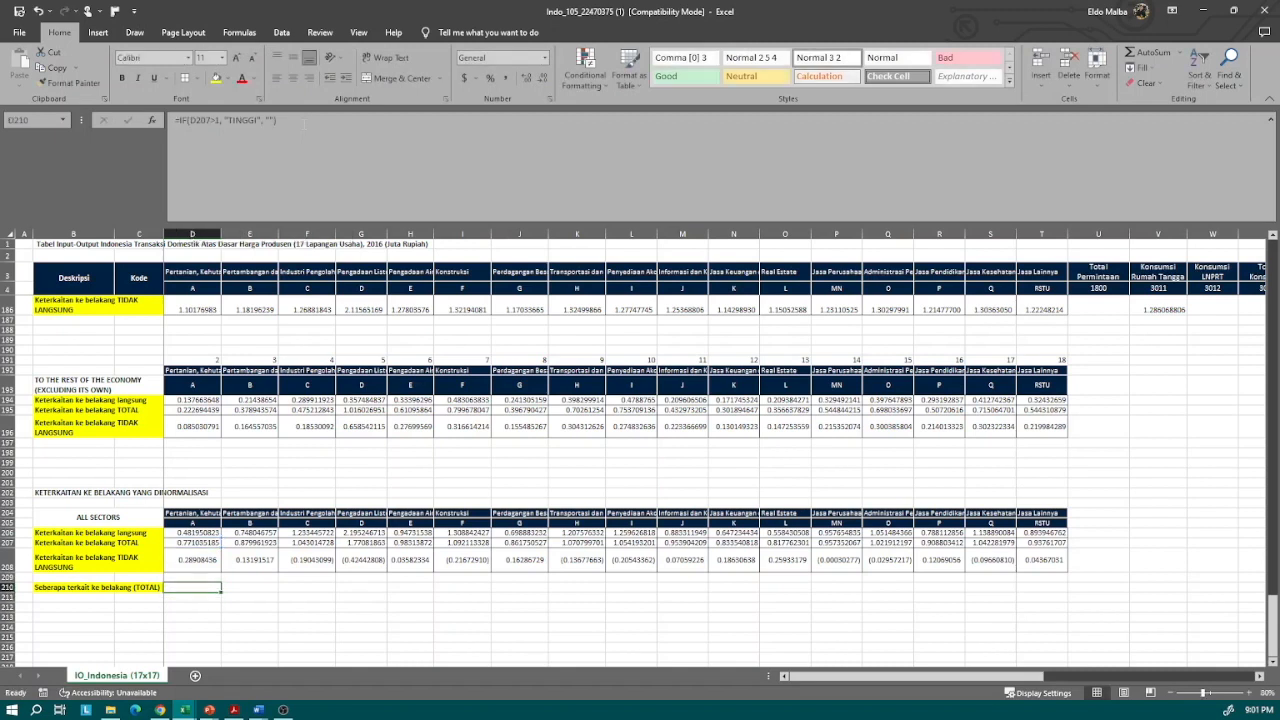
{"action": "left_click_drag", "start_coordinate": [221, 591], "coordinate": [1062, 592]}
{"action": "left_click", "coordinate": [530, 617]}
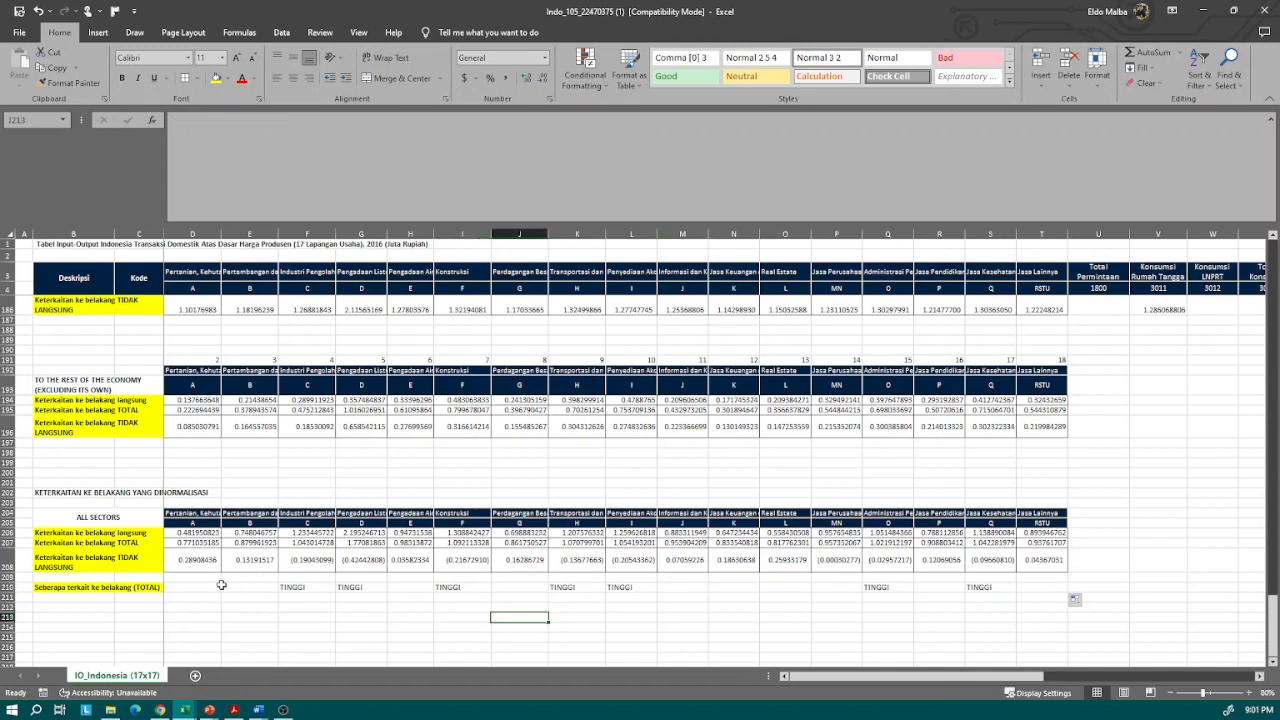
Step: Examine the names and normalised linkage values of the sectors marked TINGGI in row 210
{"action": "left_click", "coordinate": [297, 587]}
{"action": "left_click_drag", "start_coordinate": [315, 513], "coordinate": [306, 591]}
{"action": "left_click_drag", "start_coordinate": [369, 518], "coordinate": [362, 588]}
{"action": "left_click", "coordinate": [453, 513]}
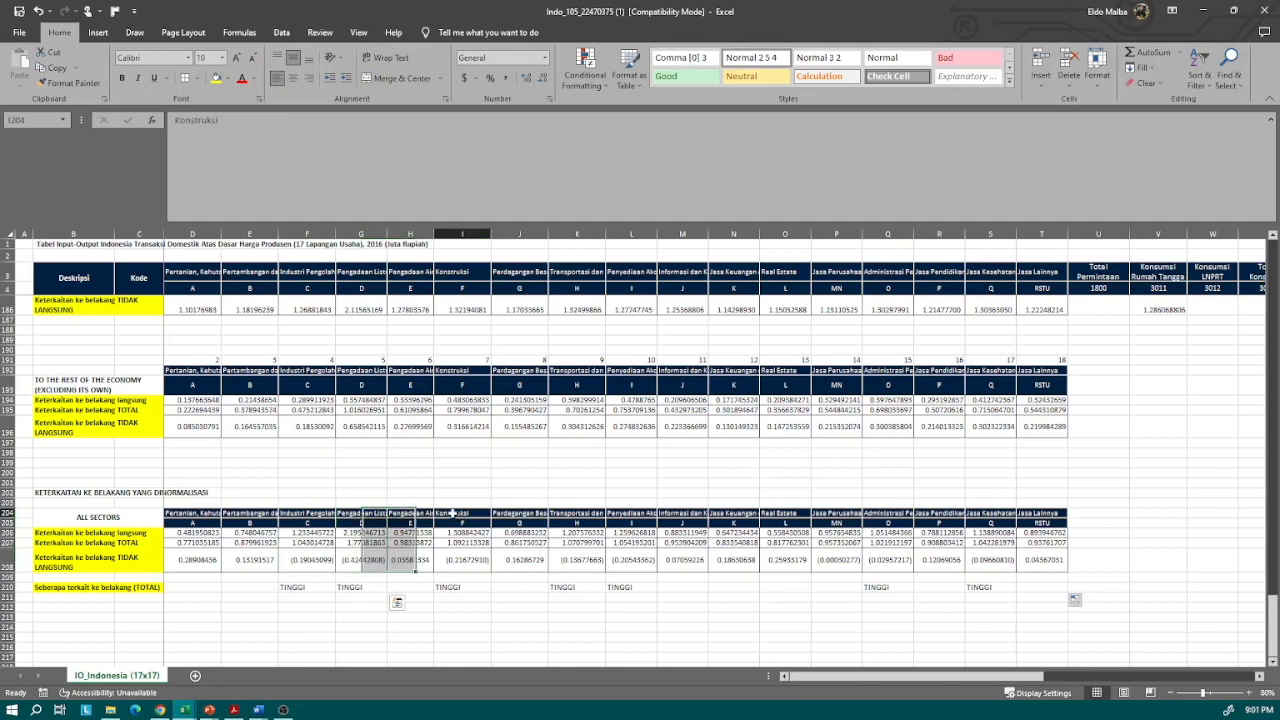
{"action": "left_click_drag", "start_coordinate": [310, 513], "coordinate": [357, 588]}
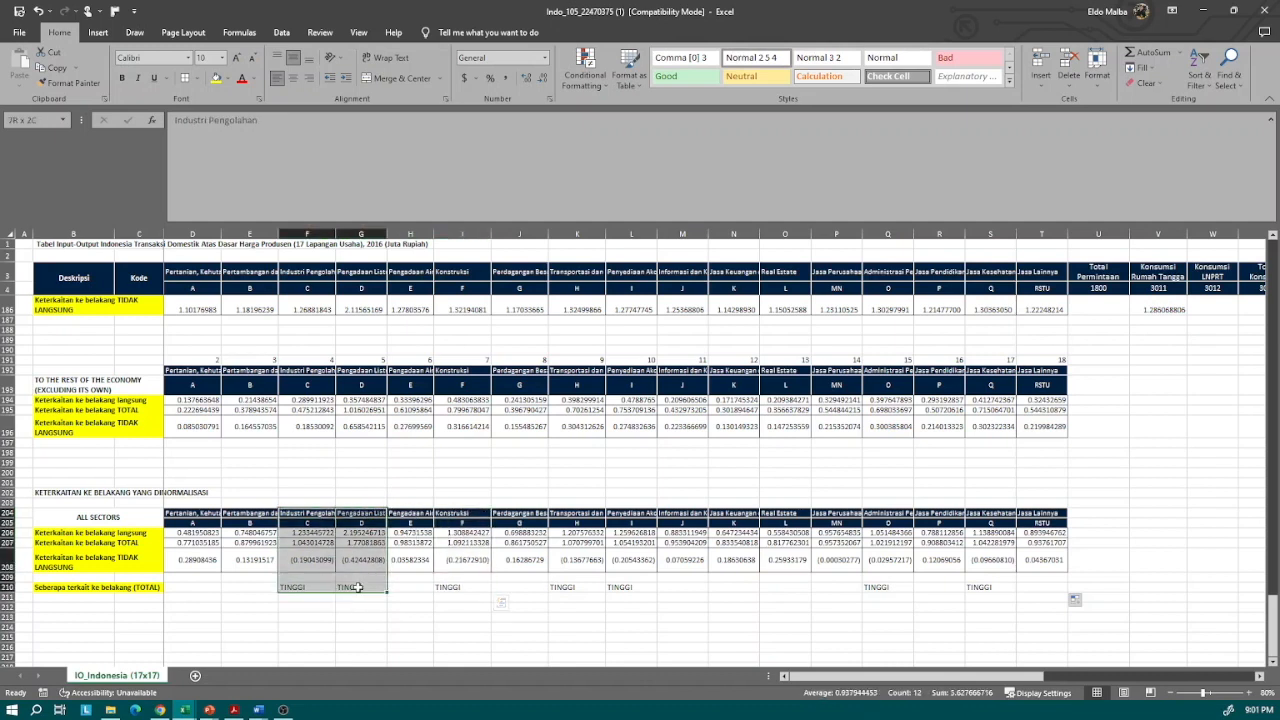
{"action": "left_click_drag", "start_coordinate": [452, 513], "coordinate": [450, 588]}
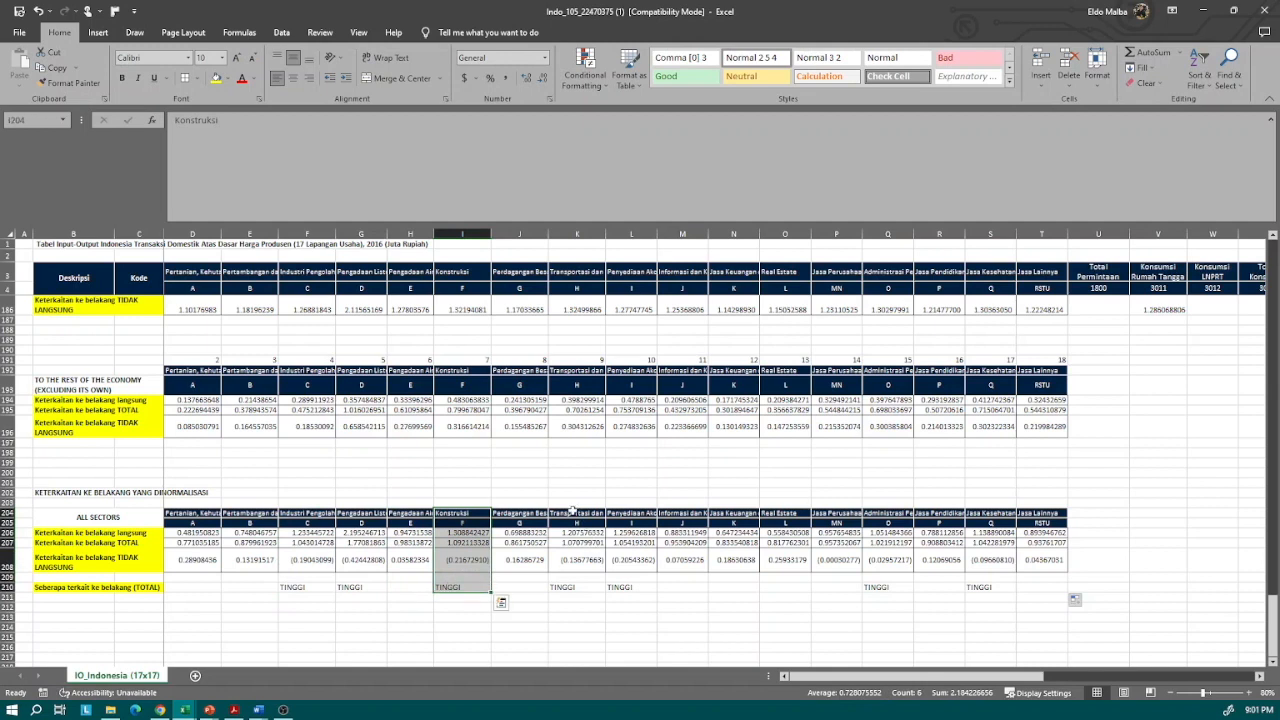
{"action": "left_click_drag", "start_coordinate": [569, 511], "coordinate": [575, 588]}
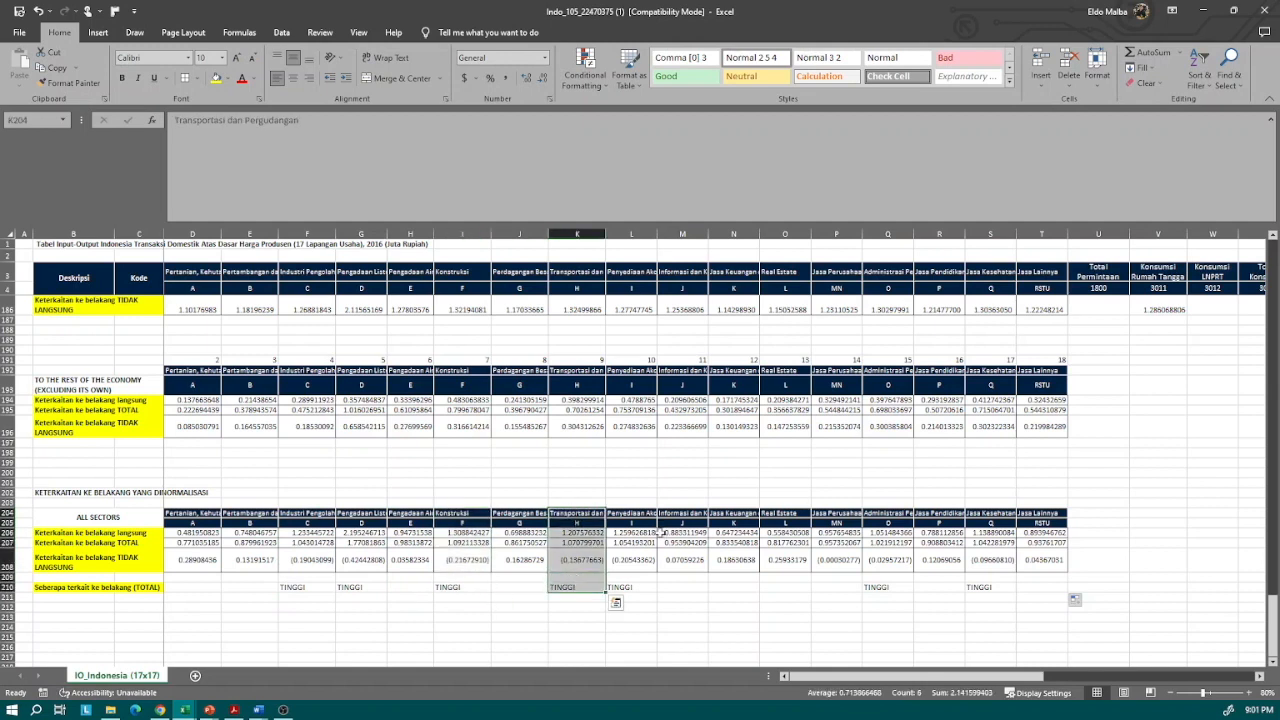
{"action": "left_click", "coordinate": [628, 516]}
{"action": "left_click_drag", "start_coordinate": [628, 521], "coordinate": [614, 596]}
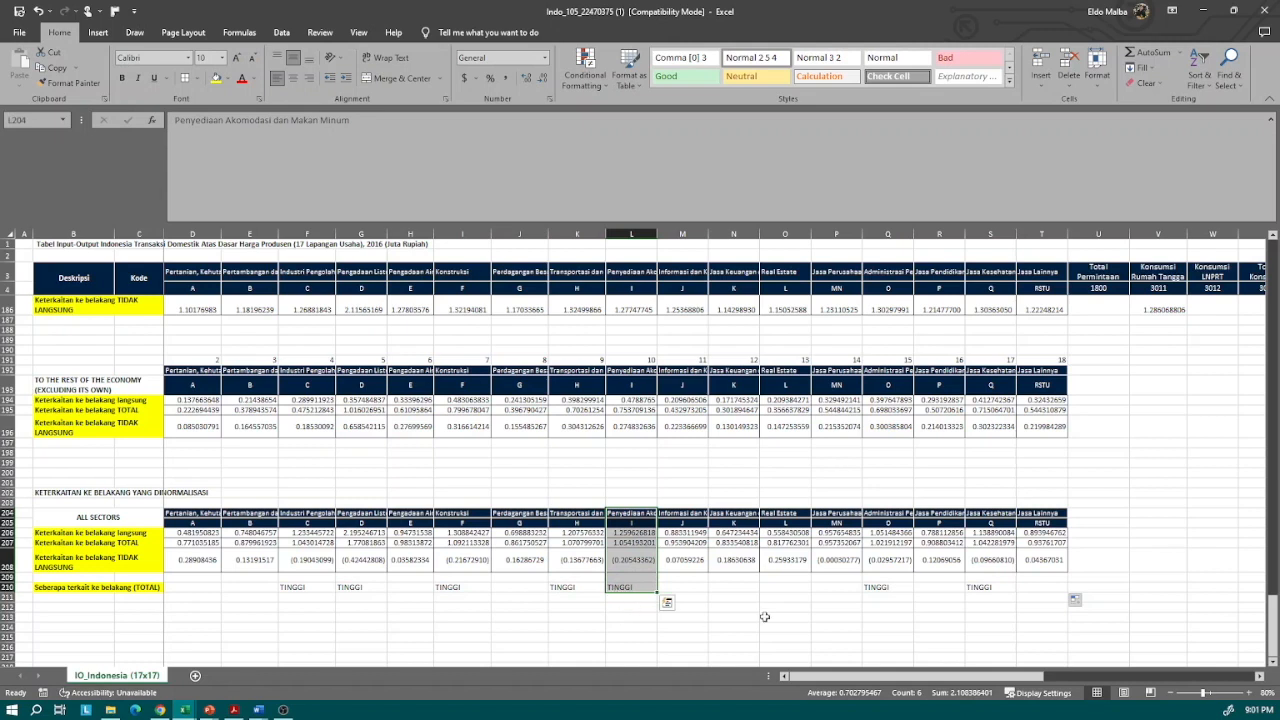
{"action": "left_click", "coordinate": [888, 588]}
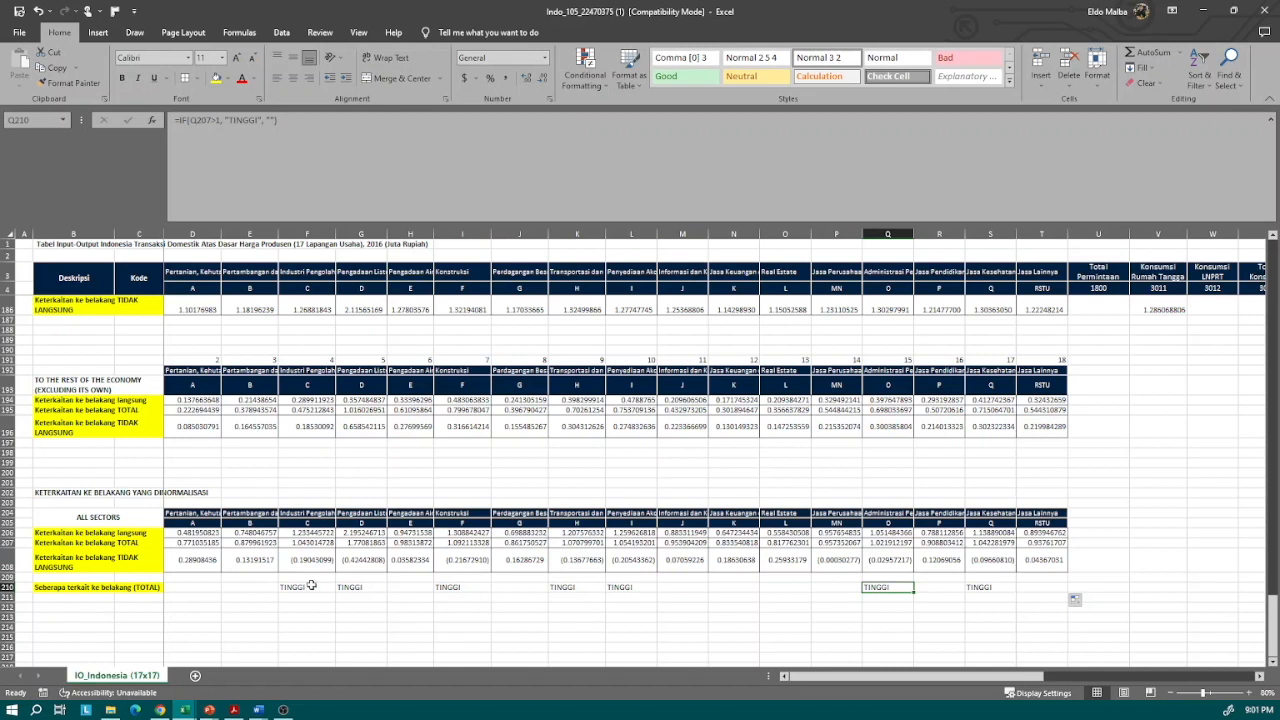
{"action": "left_click_drag", "start_coordinate": [311, 587], "coordinate": [314, 514]}
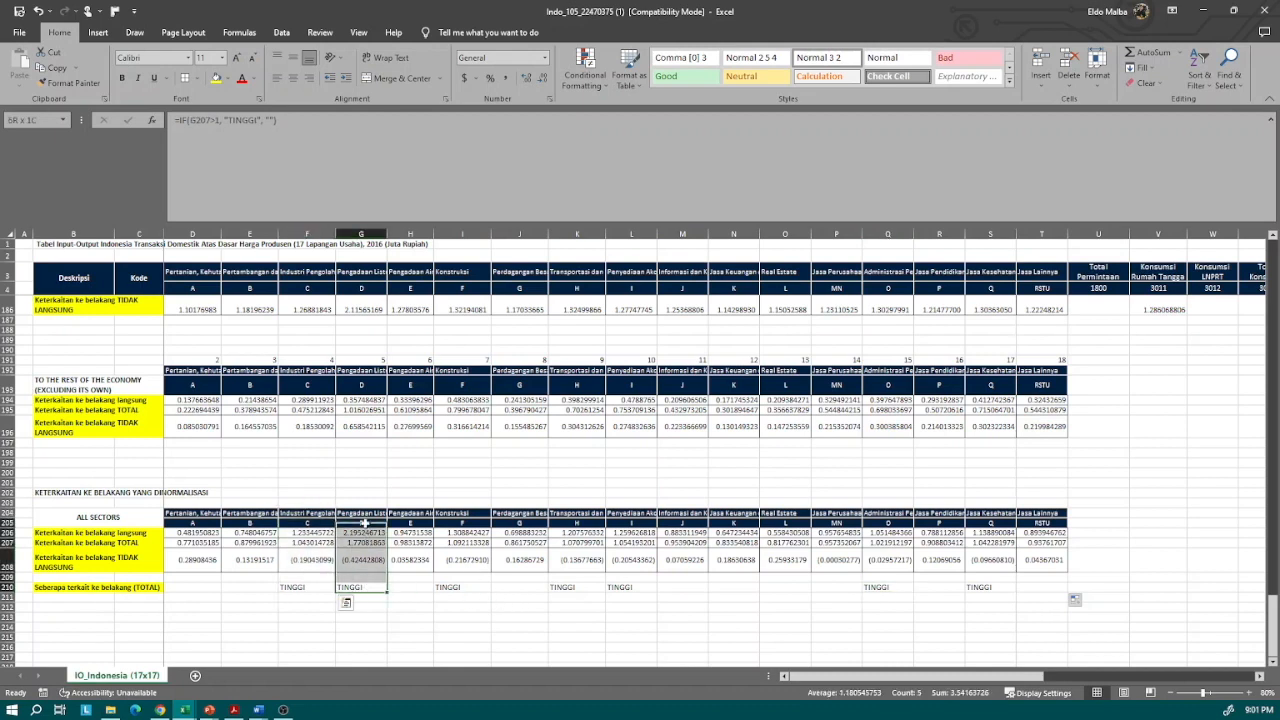
{"action": "left_click_drag", "start_coordinate": [880, 588], "coordinate": [888, 519]}
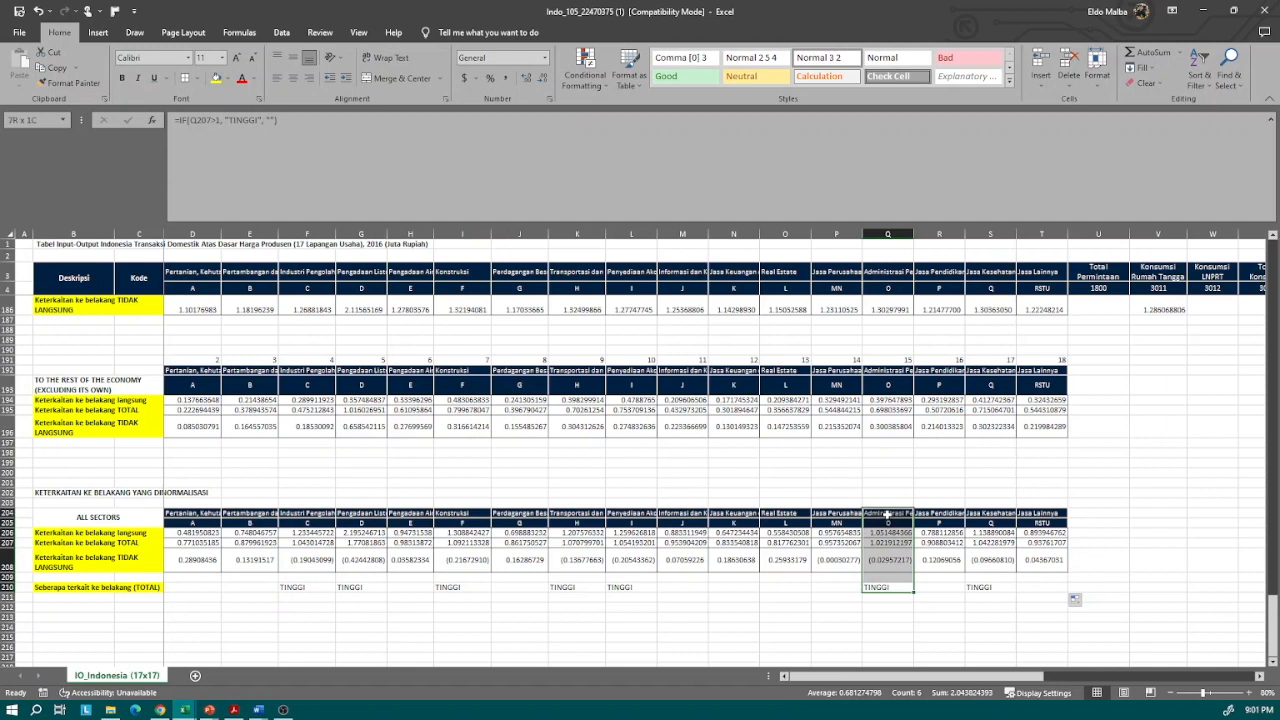
{"action": "left_click_drag", "start_coordinate": [990, 588], "coordinate": [990, 516]}
{"action": "left_click", "coordinate": [921, 577]}
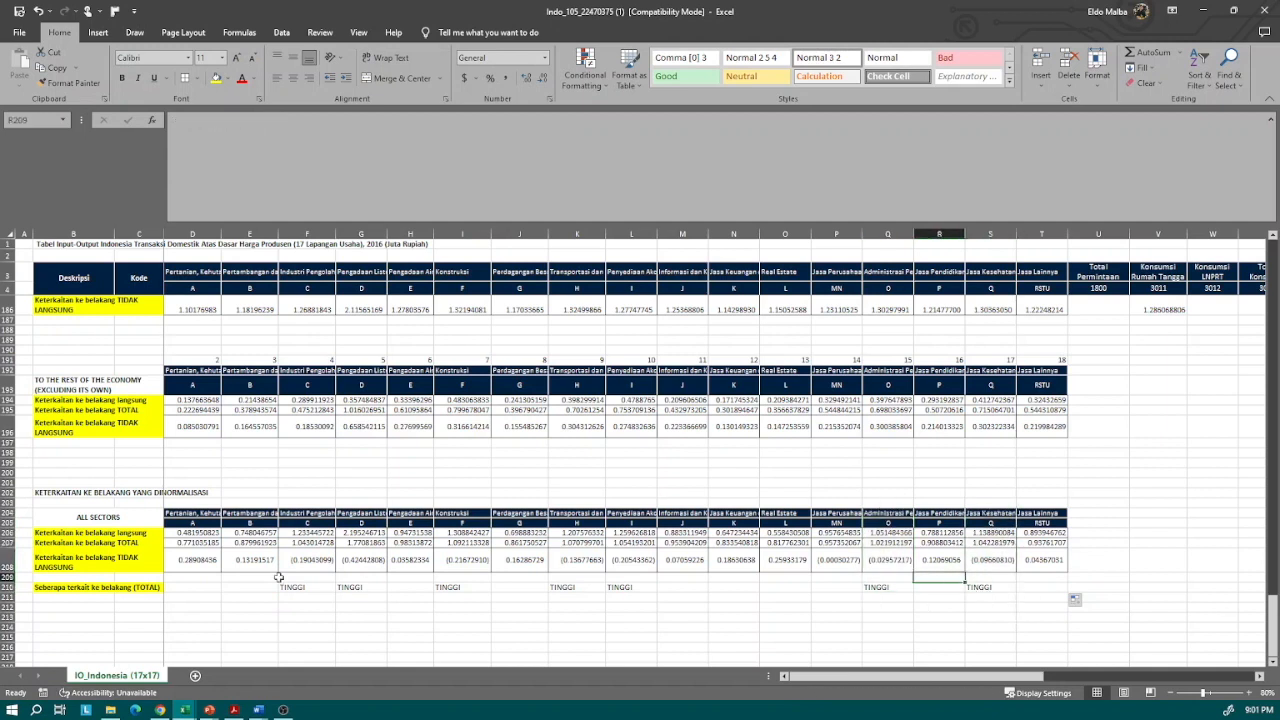
Step: Switch to the PowerPoint slide on the interpretation of normalised backward linkages
{"action": "left_click", "coordinate": [209, 710]}
{"action": "left_click", "coordinate": [213, 650]}
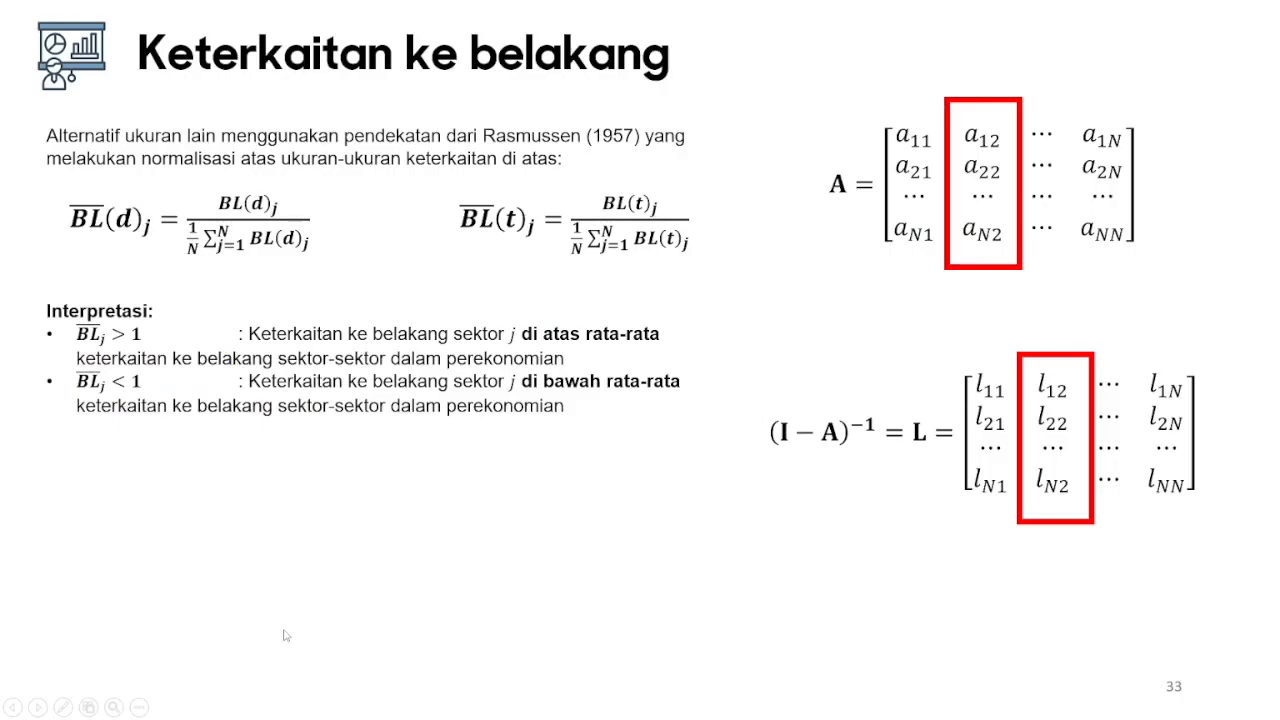
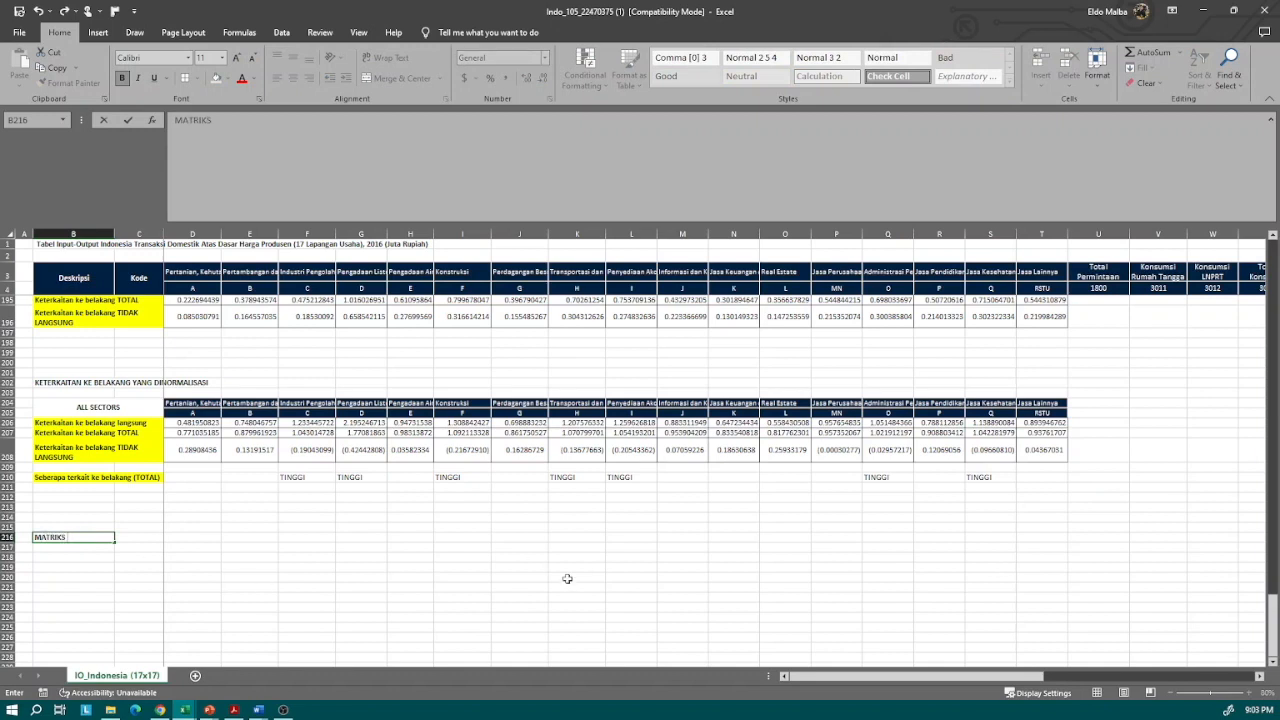
Step: Consult the forward linkage slide and complete the B216 title as "MATRIKS KOEFISIEN OUTPUT LANGSUNG (MATRIKS B)"
{"action": "mouse_move", "coordinate": [209, 710]}
{"action": "left_click", "coordinate": [211, 677]}
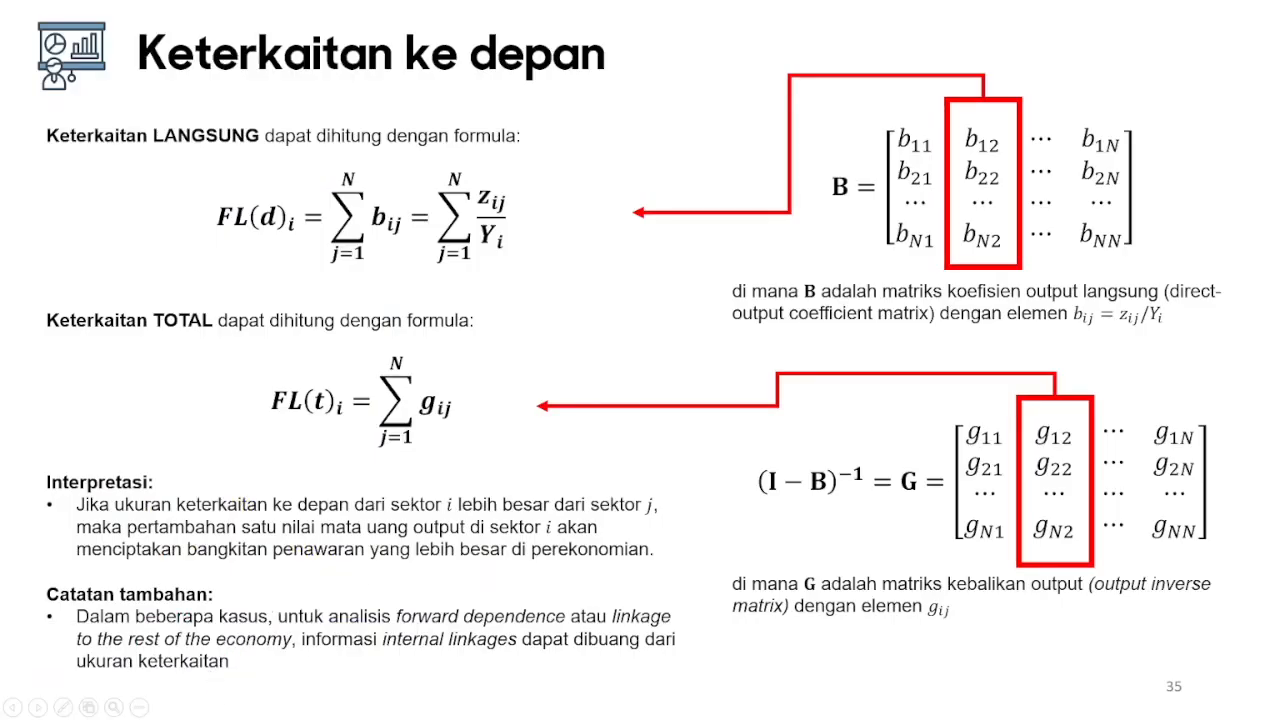
{"action": "key", "text": "alt+Tab"}
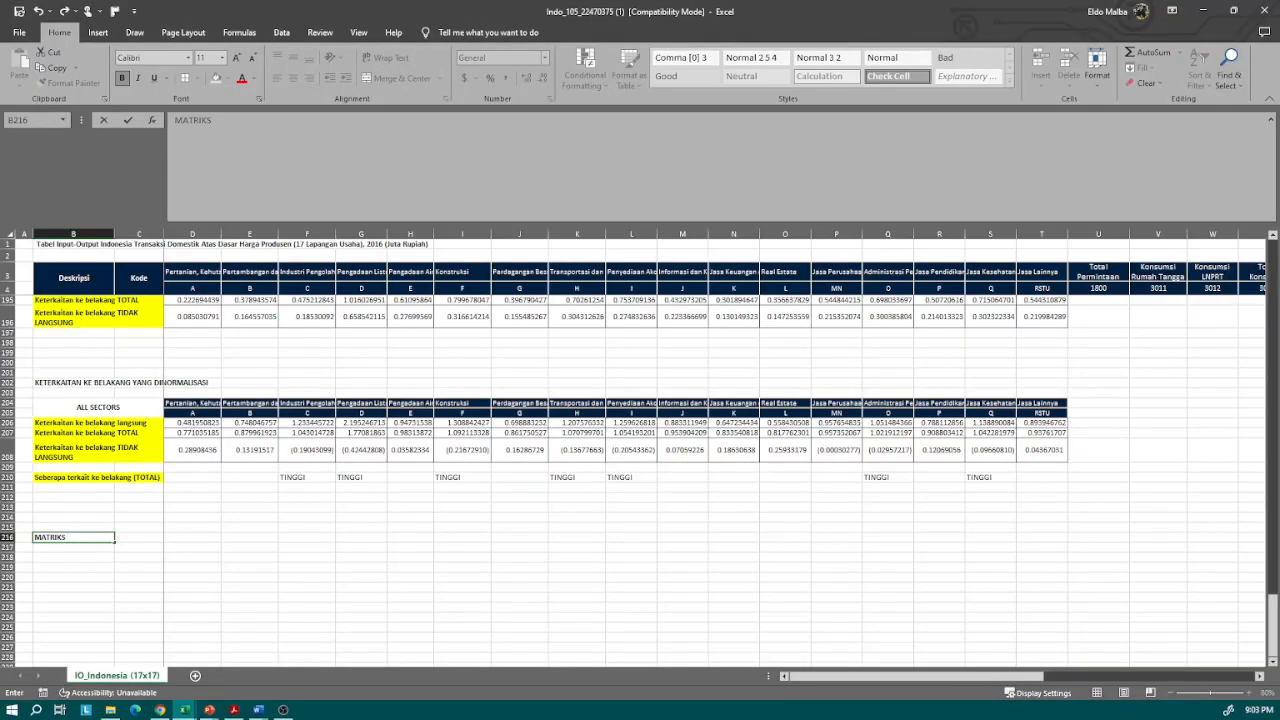
{"action": "type", "text": "KOEFISIEN OUTPUT LANGSU"}
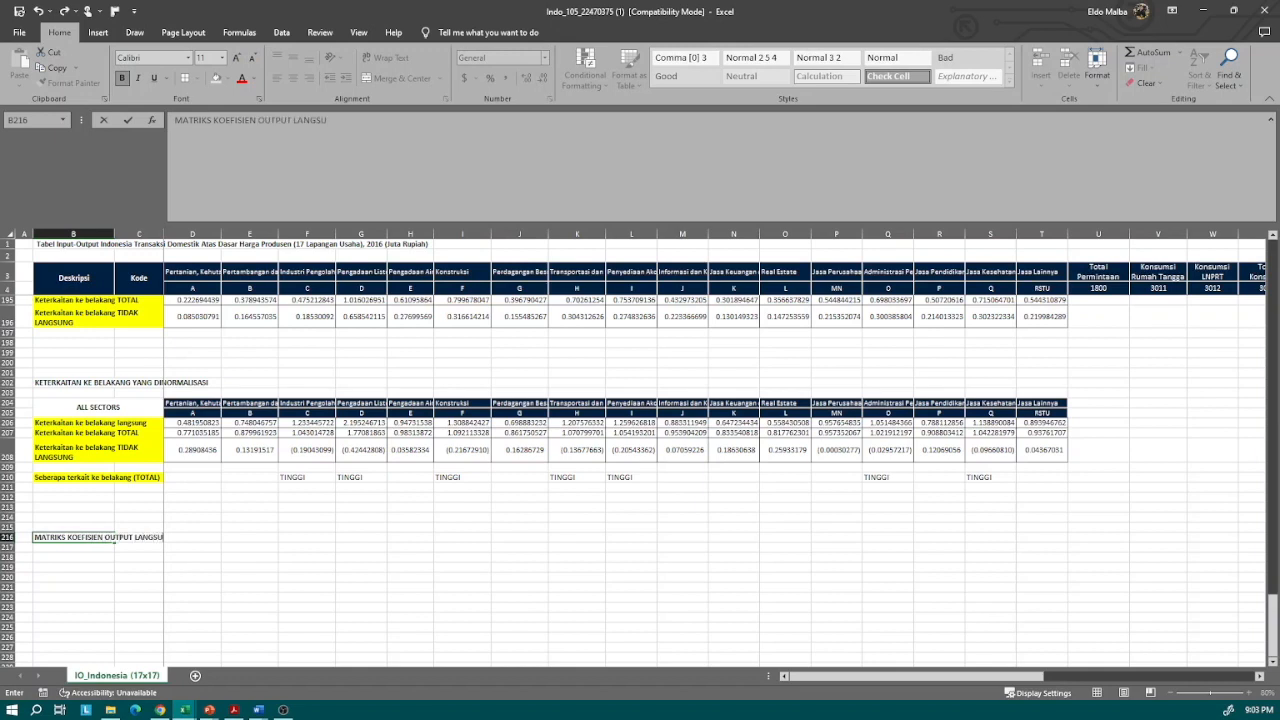
{"action": "type", "text": "N G (MATRIKS"}
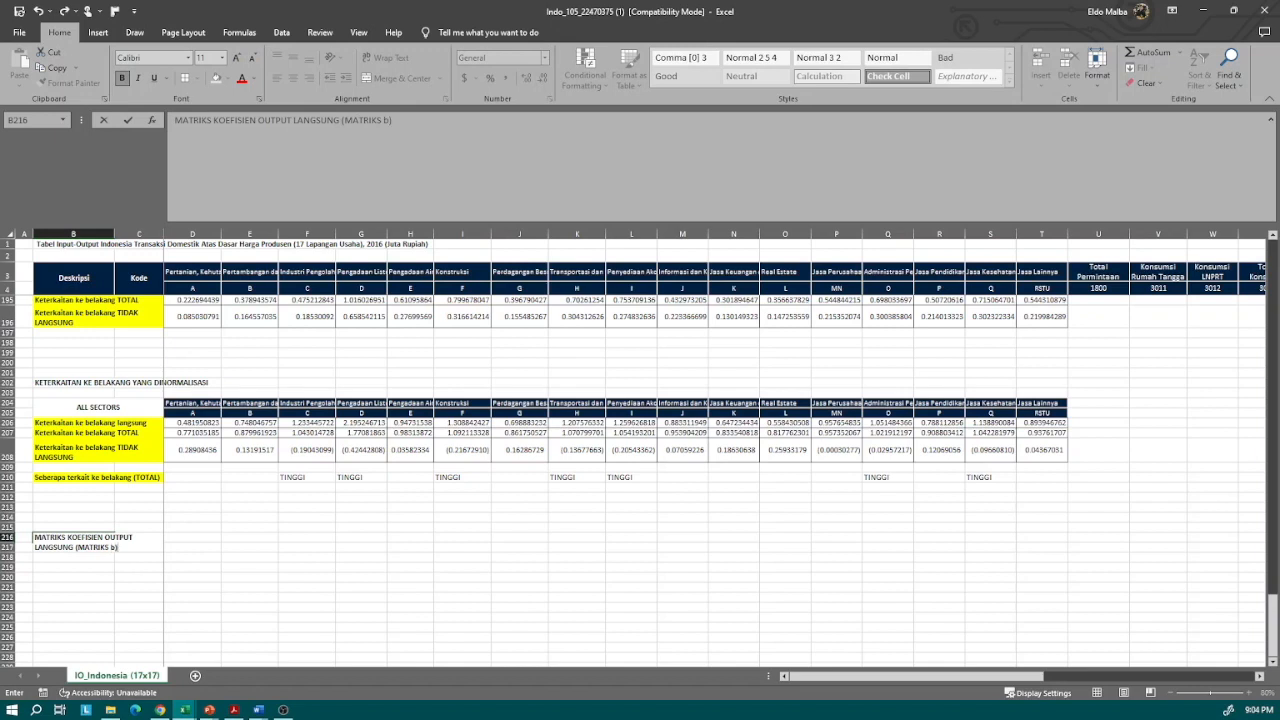
{"action": "type", "text": " B)"}
{"action": "key", "text": "Return"}
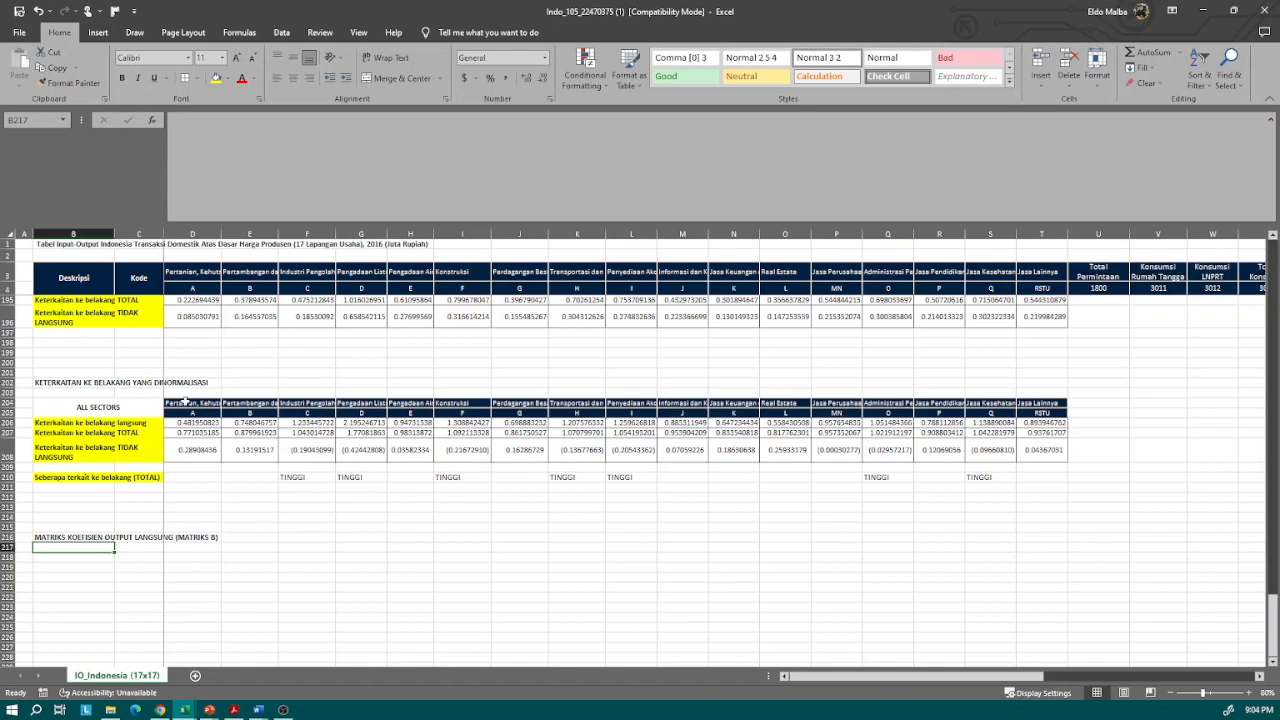
Step: Copy the 17 sector names and codes from the Matriks pendapatan table to B219:C235 as row labels
{"action": "scroll", "coordinate": [130, 405], "scroll_direction": "up", "scroll_amount": 14}
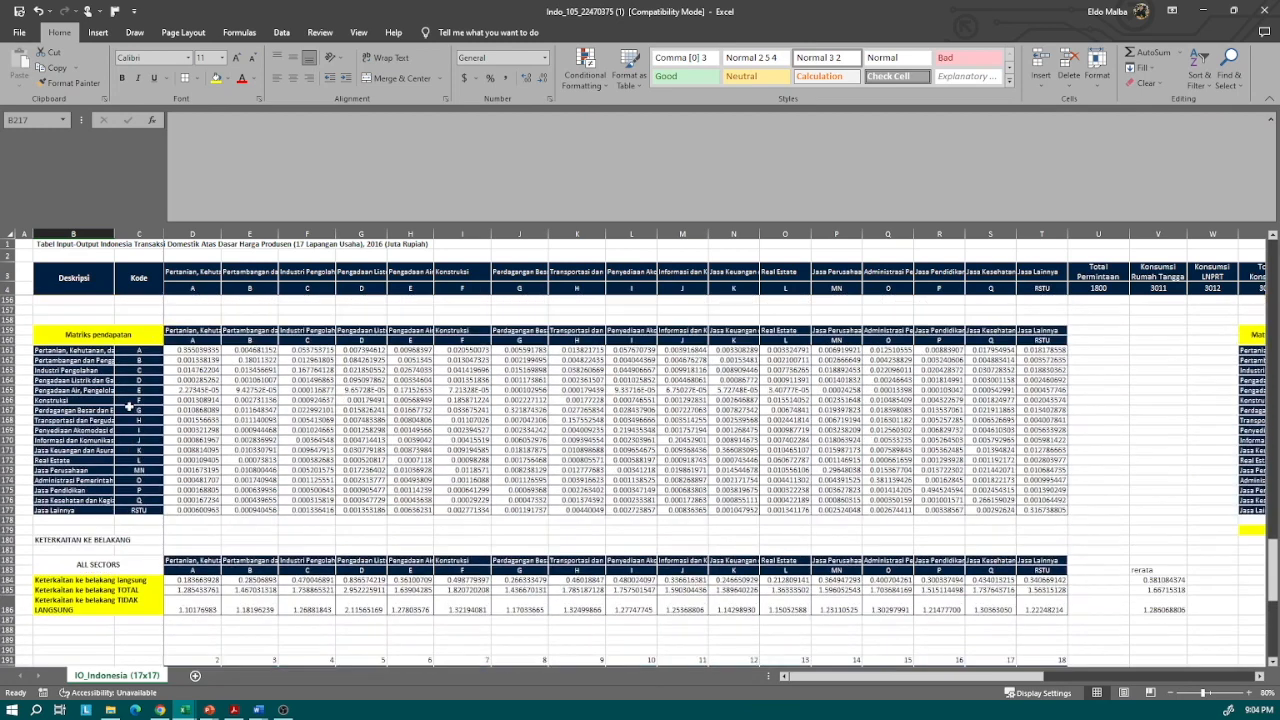
{"action": "left_click_drag", "start_coordinate": [80, 381], "coordinate": [118, 540]}
{"action": "key", "text": "ctrl+c"}
{"action": "scroll", "coordinate": [90, 500], "scroll_direction": "down", "scroll_amount": 17}
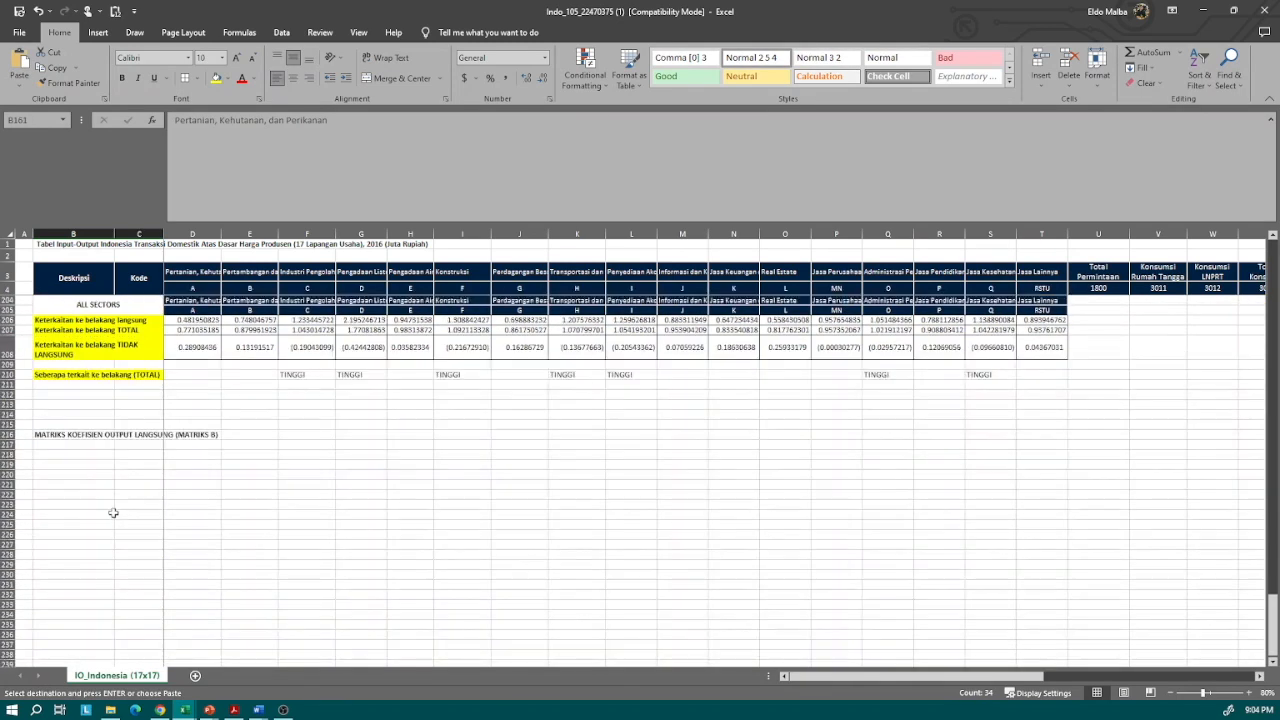
{"action": "left_click", "coordinate": [56, 454]}
{"action": "left_click", "coordinate": [61, 466]}
{"action": "key", "text": "ctrl+v"}
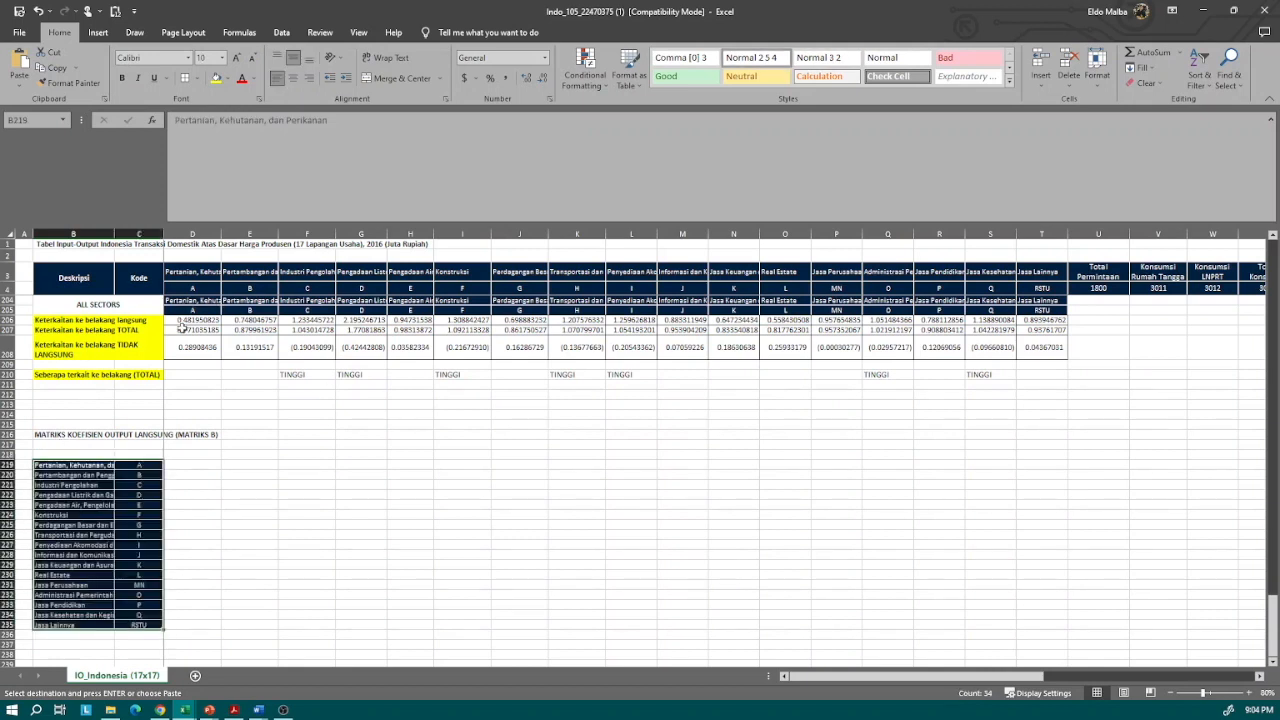
Step: Copy the sector name and code headers from D204:T205 to D217:T218 as the new matrix's column headers
{"action": "scroll", "coordinate": [185, 305], "scroll_direction": "up", "scroll_amount": 1}
{"action": "left_click_drag", "start_coordinate": [183, 334], "coordinate": [1040, 340]}
{"action": "key", "text": "ctrl+c"}
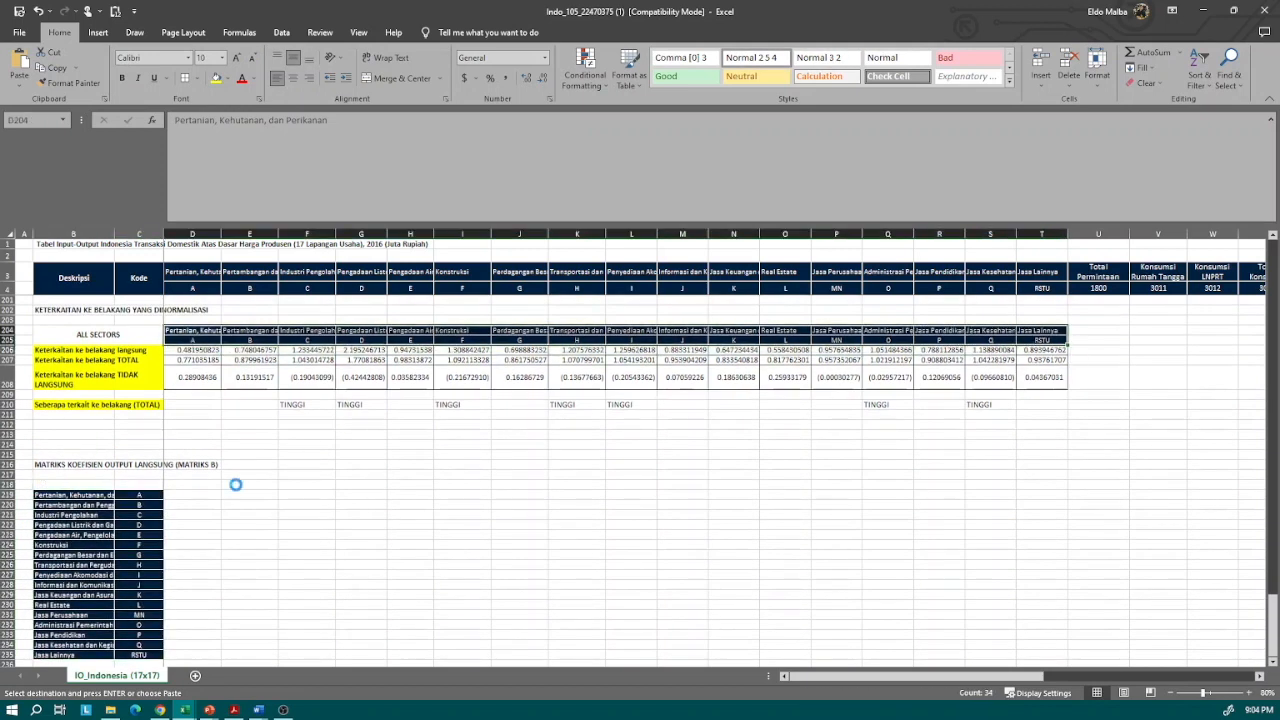
{"action": "left_click", "coordinate": [181, 476]}
{"action": "key", "text": "ctrl+v"}
{"action": "left_click", "coordinate": [117, 472]}
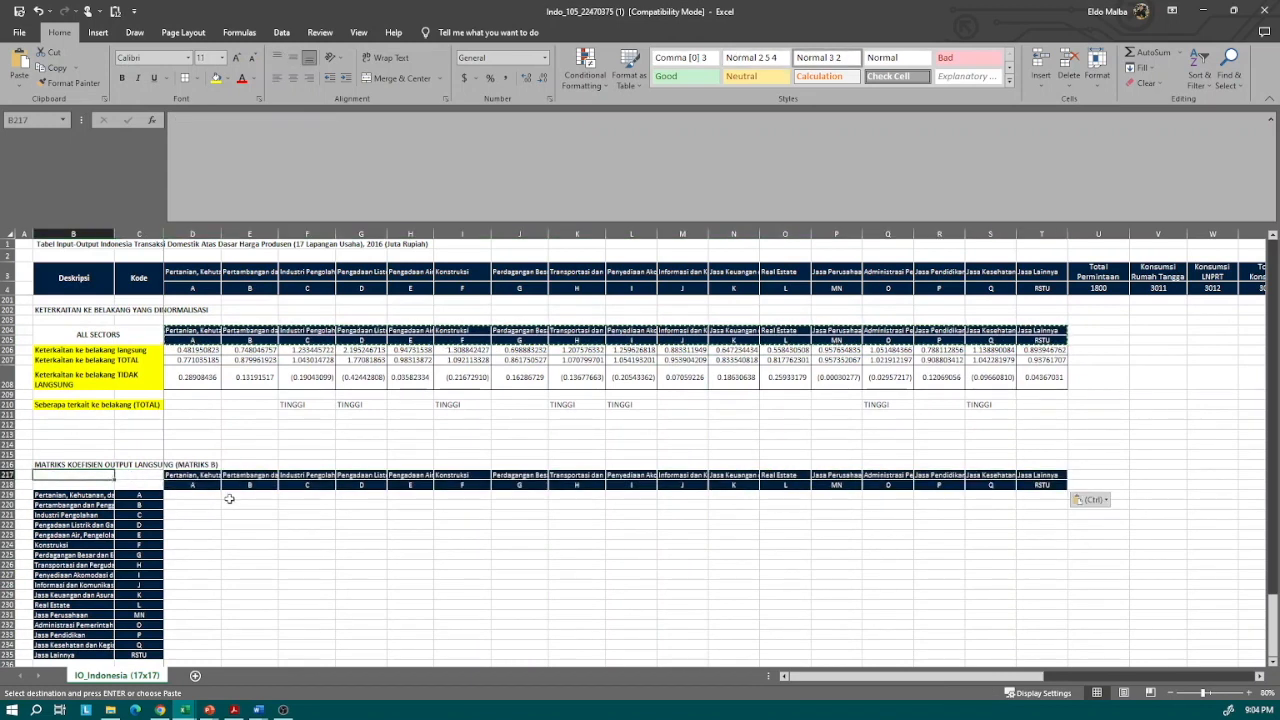
Step: Copy the matrix title from B216 to B217 and merge it across B217:C218 with a yellow fill
{"action": "left_click", "coordinate": [78, 464]}
{"action": "key", "text": "ctrl+c"}
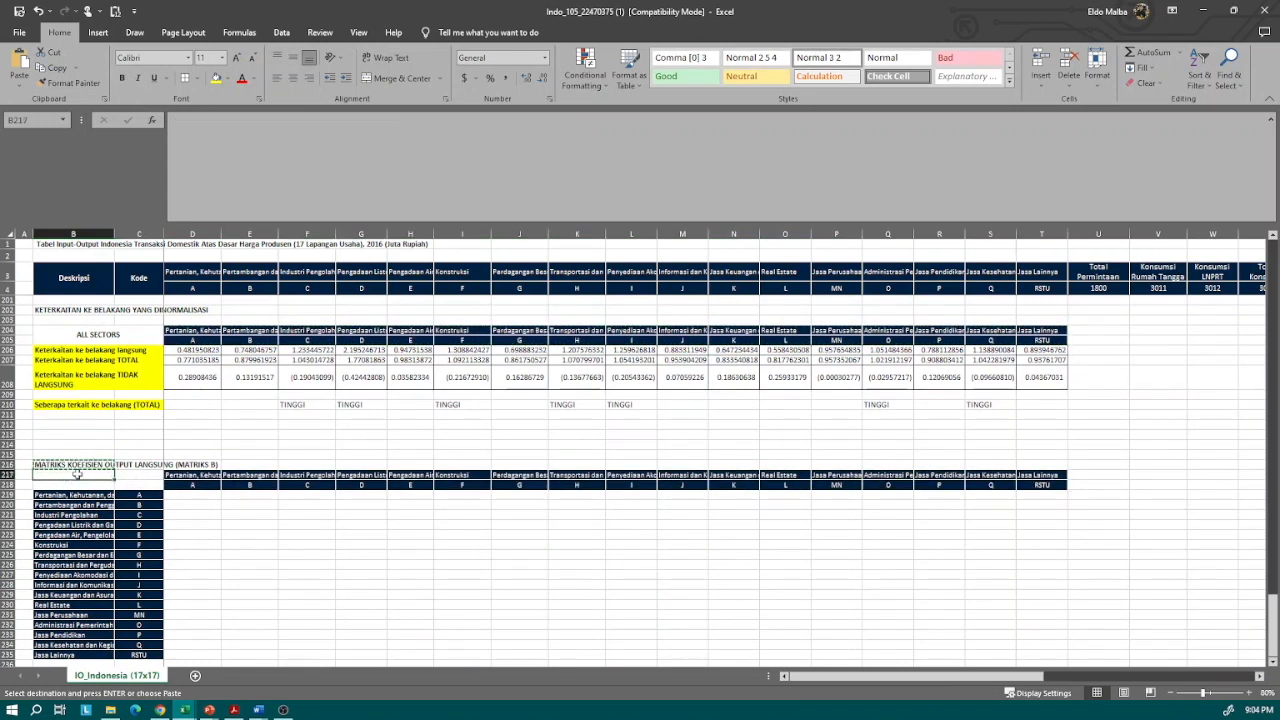
{"action": "left_click", "coordinate": [78, 474]}
{"action": "key", "text": "ctrl+v"}
{"action": "left_click", "coordinate": [168, 478]}
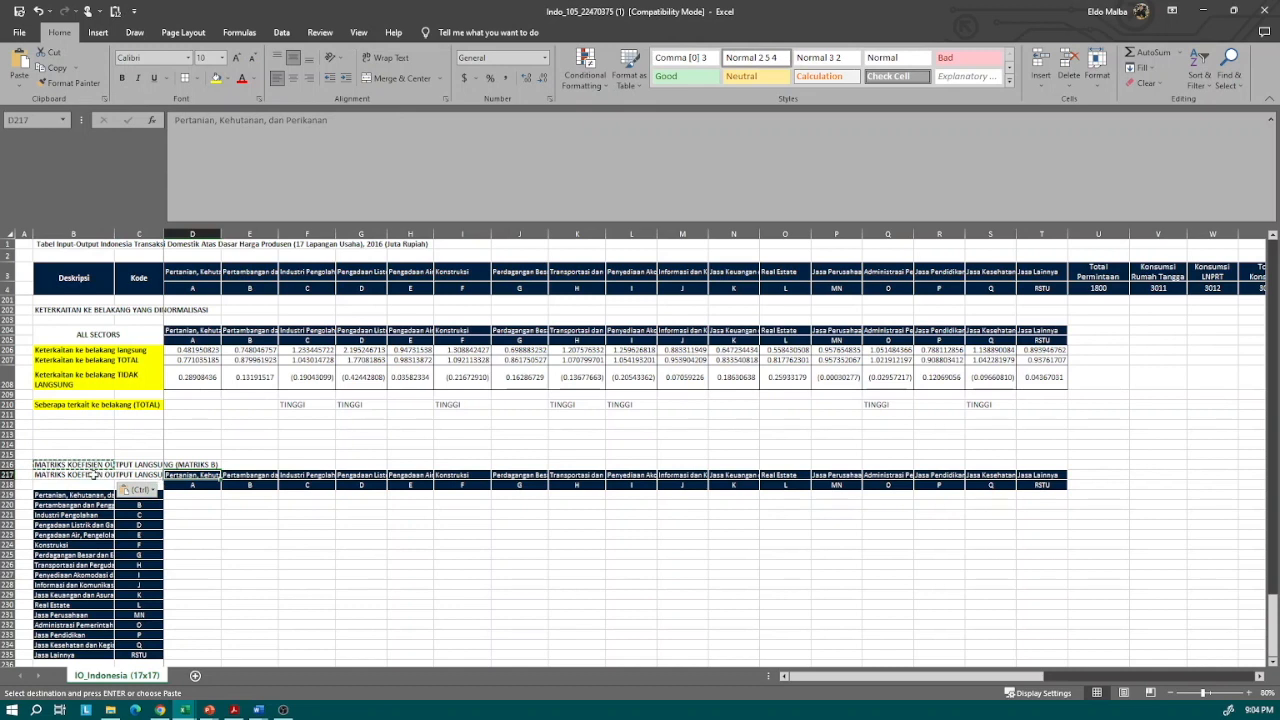
{"action": "left_click_drag", "start_coordinate": [96, 475], "coordinate": [141, 483]}
{"action": "left_click", "coordinate": [398, 78]}
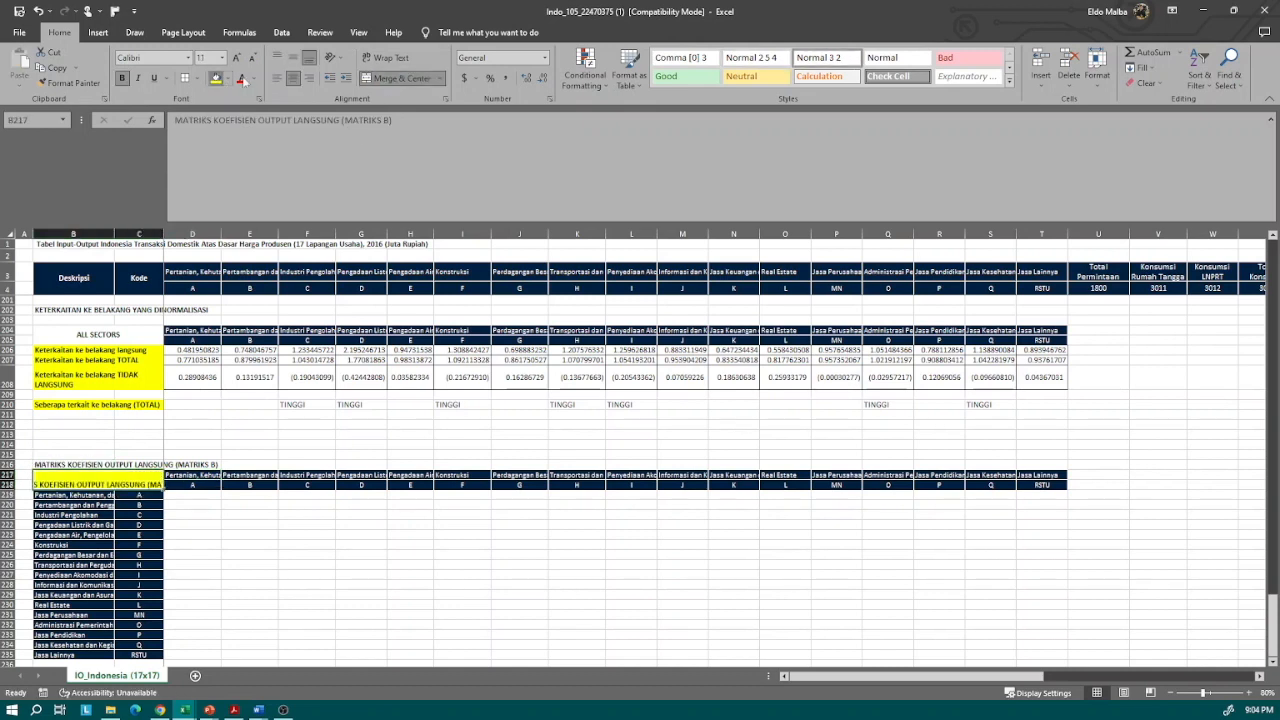
Step: Wrap and left-align the merged title in B217:C218 and delete the original title in B216
{"action": "left_click", "coordinate": [384, 60]}
{"action": "left_click", "coordinate": [98, 464]}
{"action": "key", "text": "Delete"}
{"action": "left_click", "coordinate": [98, 484]}
{"action": "left_click", "coordinate": [279, 78]}
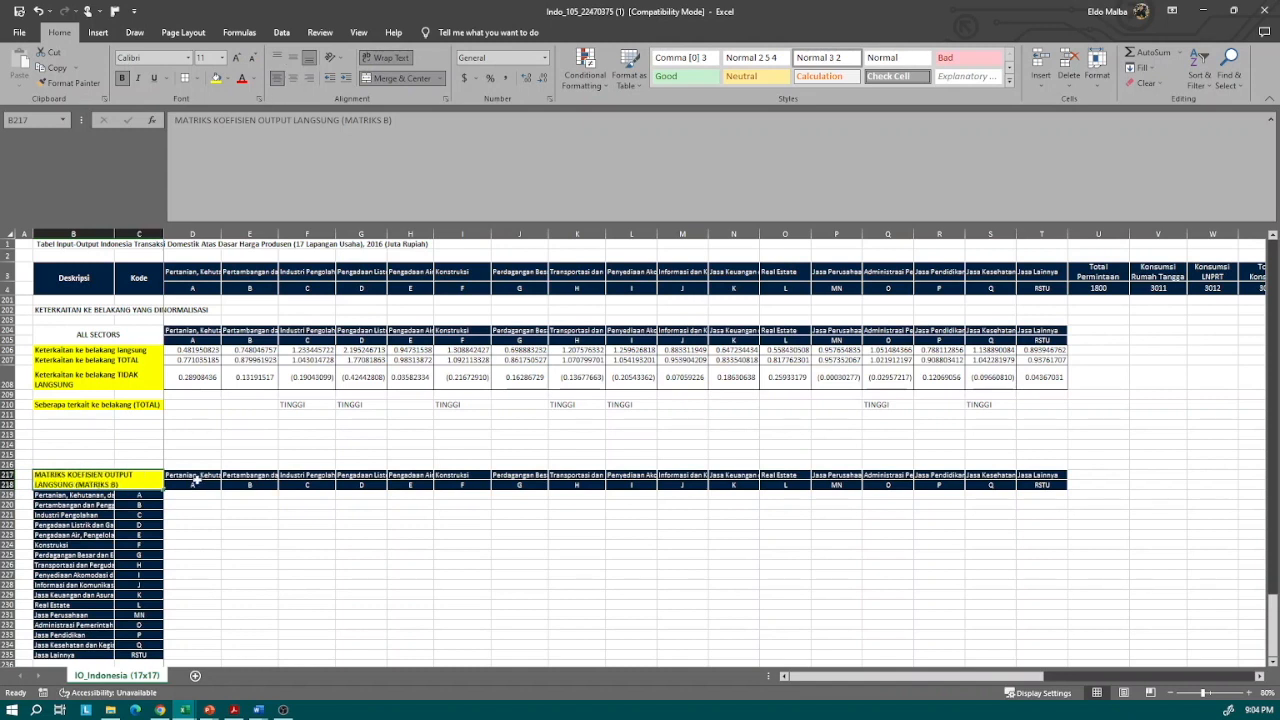
Step: Begin a formula in D219 that divides the intermediate transaction value in D5
{"action": "left_click", "coordinate": [192, 496]}
{"action": "type", "text": "="}
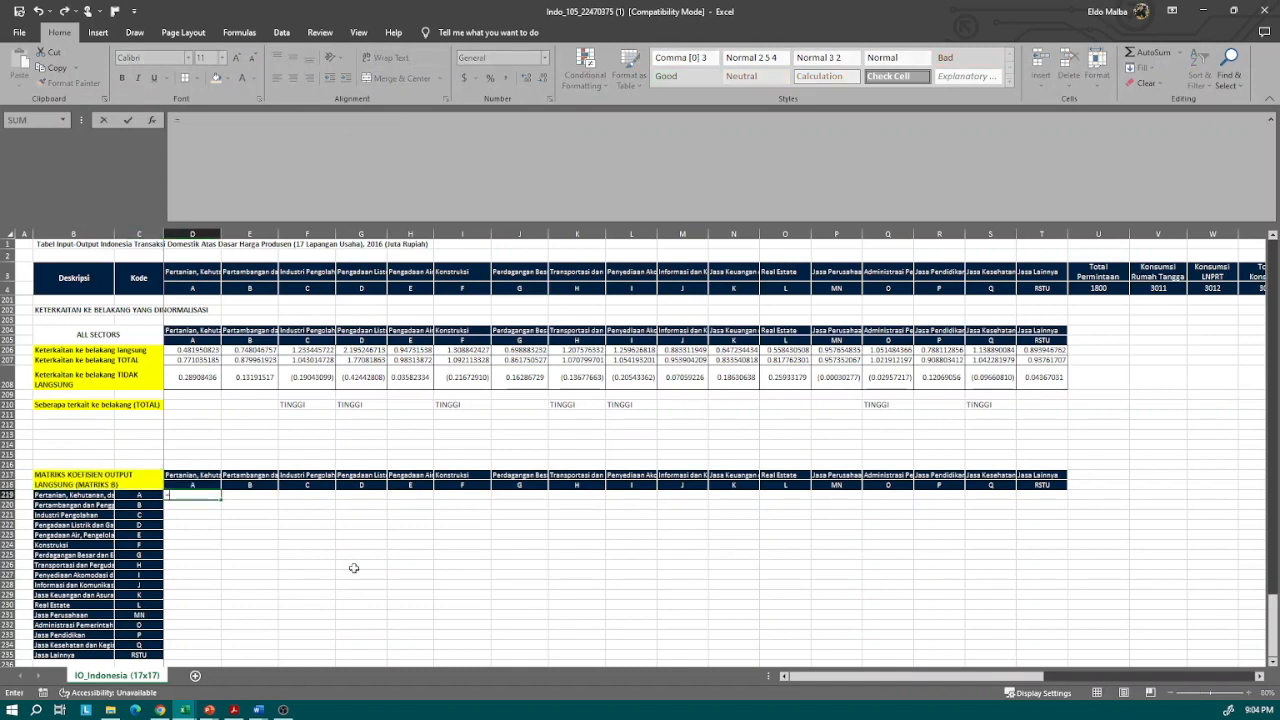
{"action": "scroll", "coordinate": [272, 503], "scroll_direction": "up", "scroll_amount": 20}
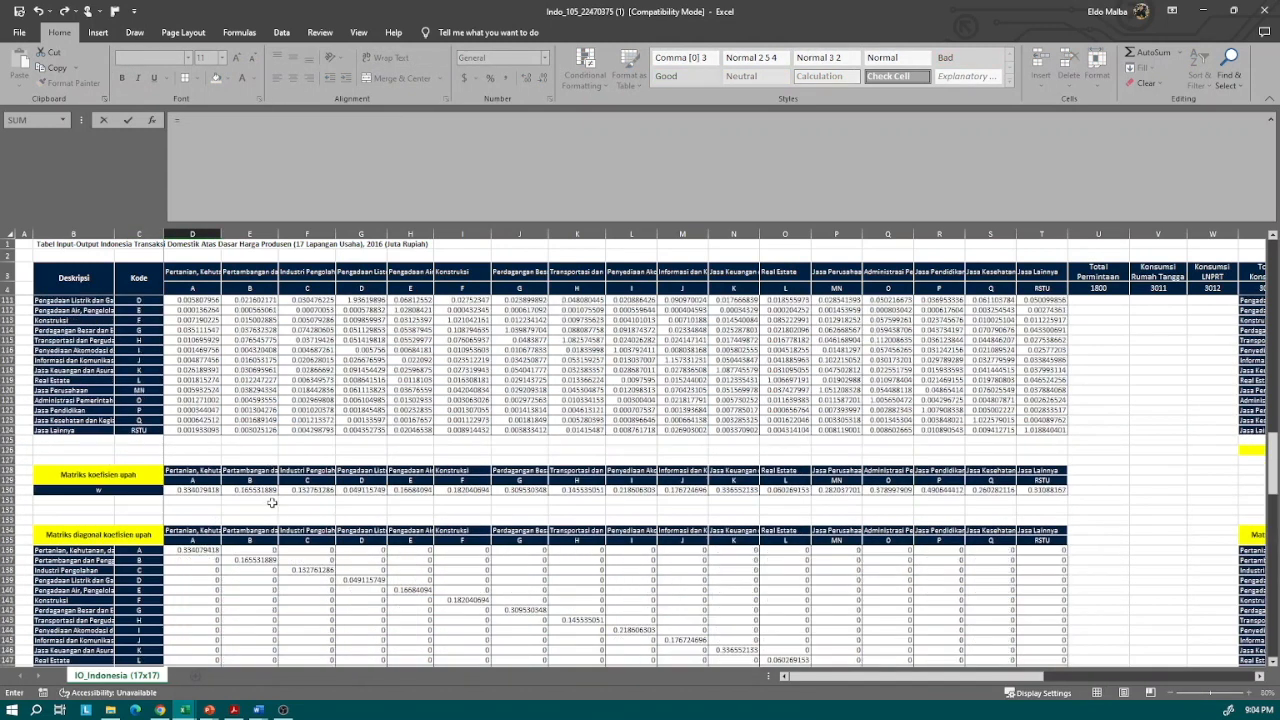
{"action": "scroll", "coordinate": [272, 503], "scroll_direction": "up", "scroll_amount": 17}
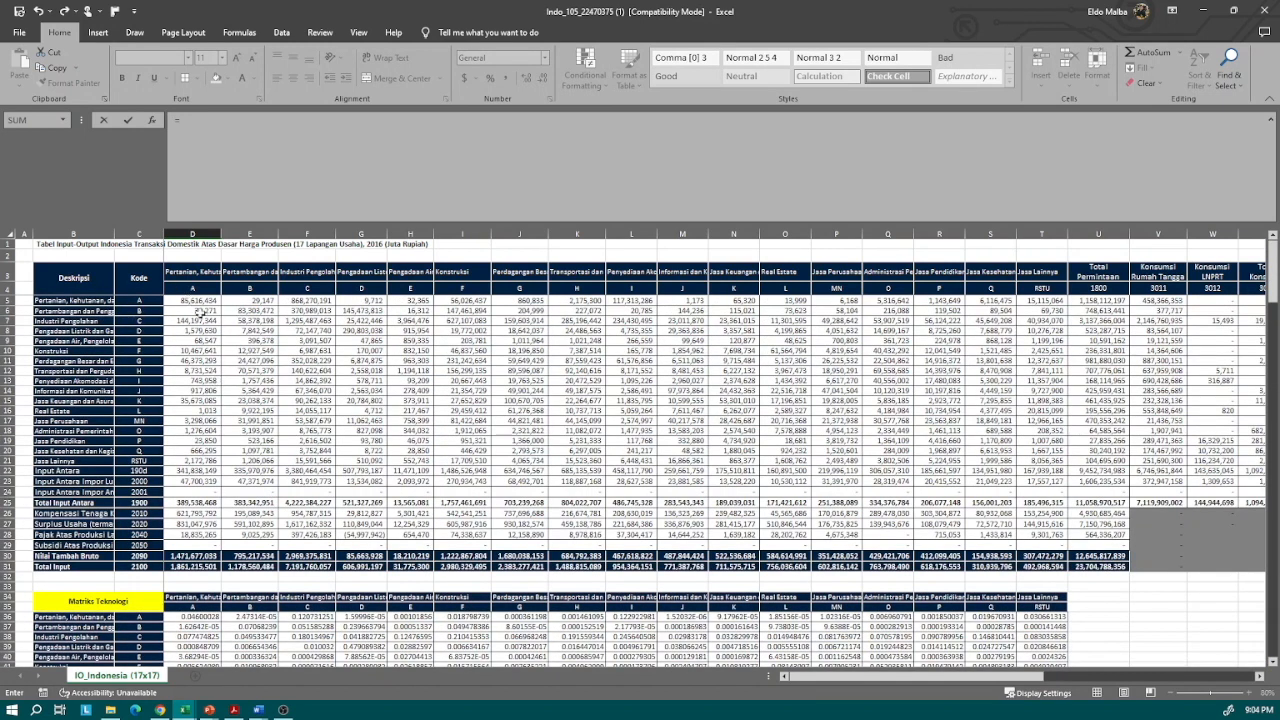
{"action": "left_click", "coordinate": [187, 300]}
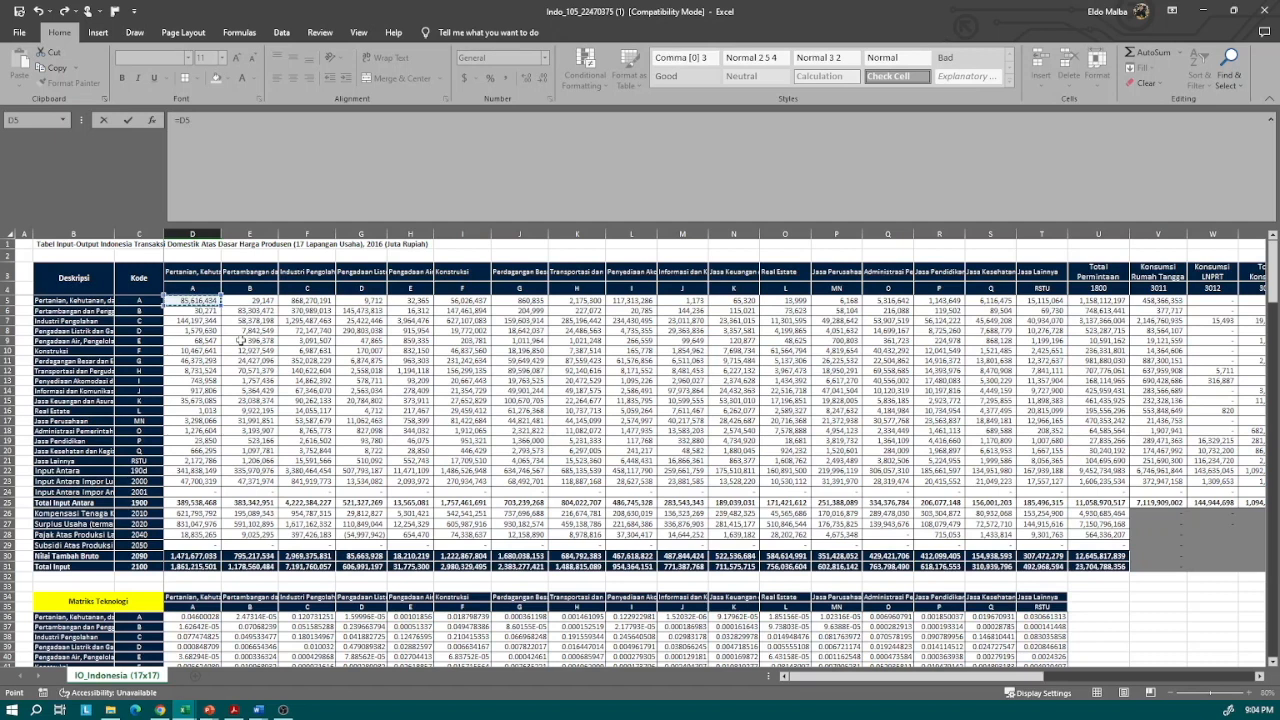
{"action": "type", "text": "/"}
{"action": "left_click", "coordinate": [178, 567]}
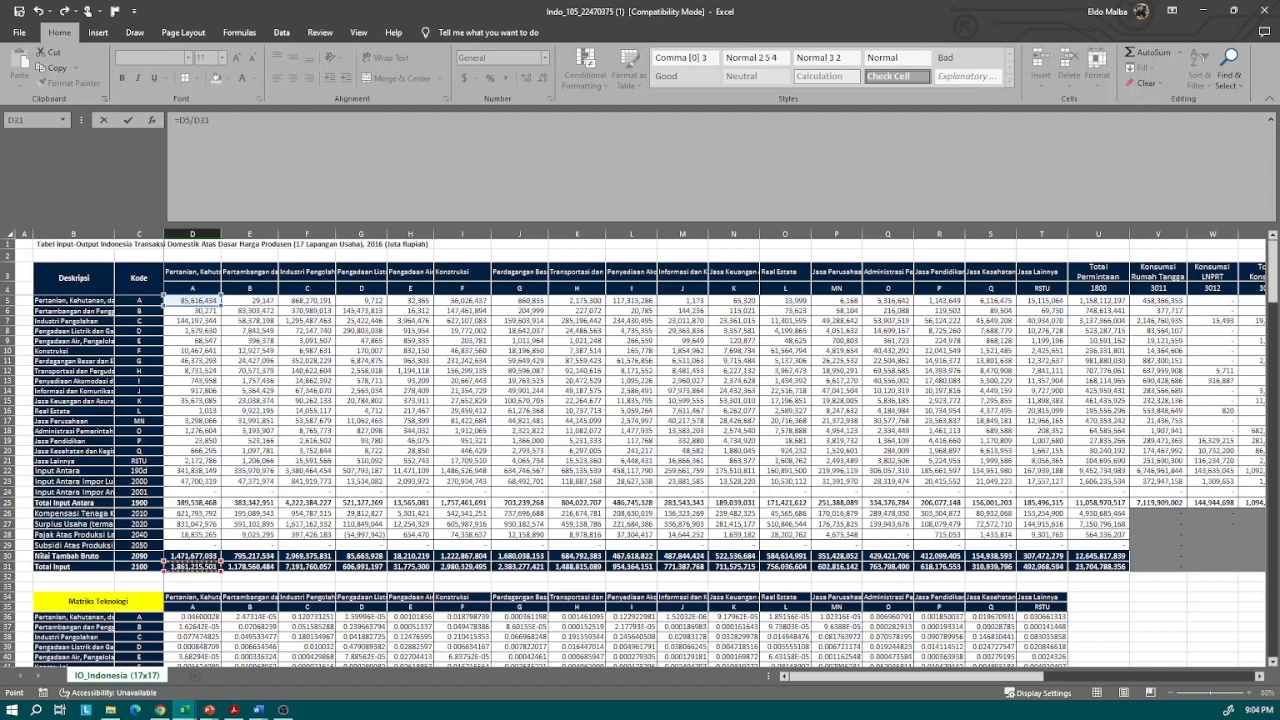
{"action": "key", "text": "BackSpace"}
{"action": "key", "text": "BackSpace"}
{"action": "key", "text": "BackSpace"}
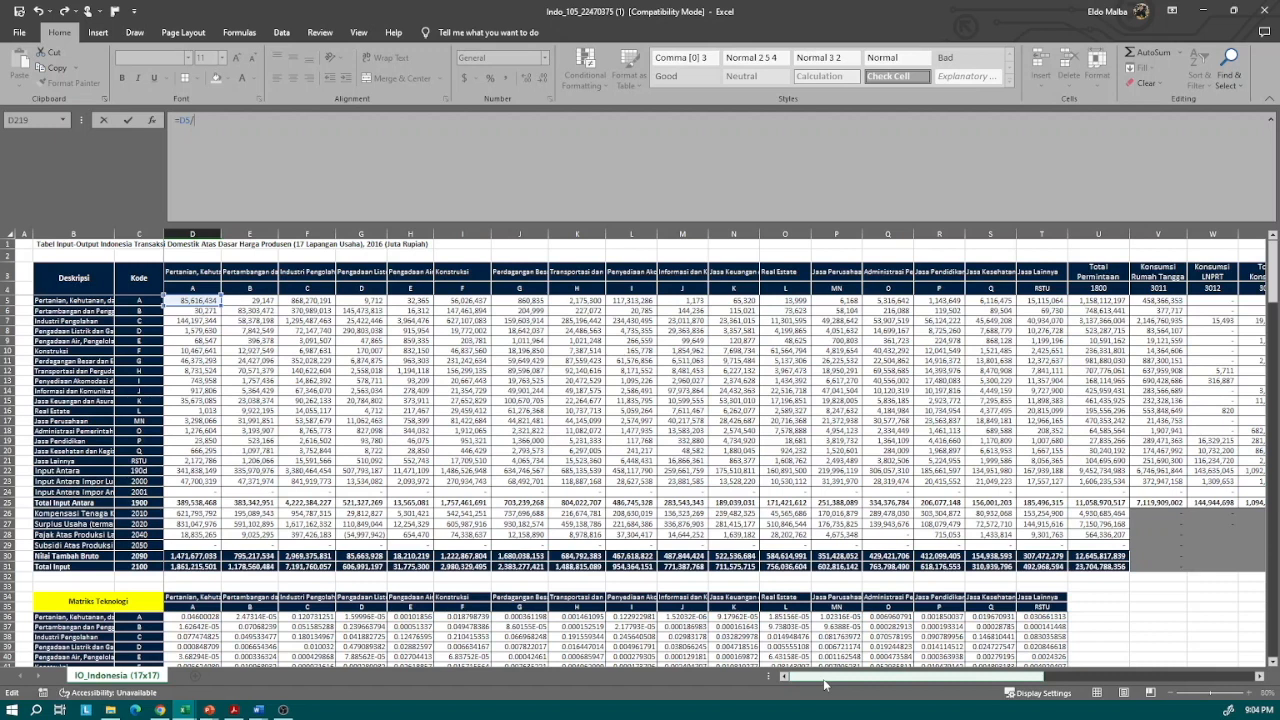
Step: Complete the D219 formula as =D5/$AE5, dividing by Total Output with its column fixed, and fill it through D219:T235
{"action": "left_click_drag", "start_coordinate": [825, 685], "coordinate": [983, 685]}
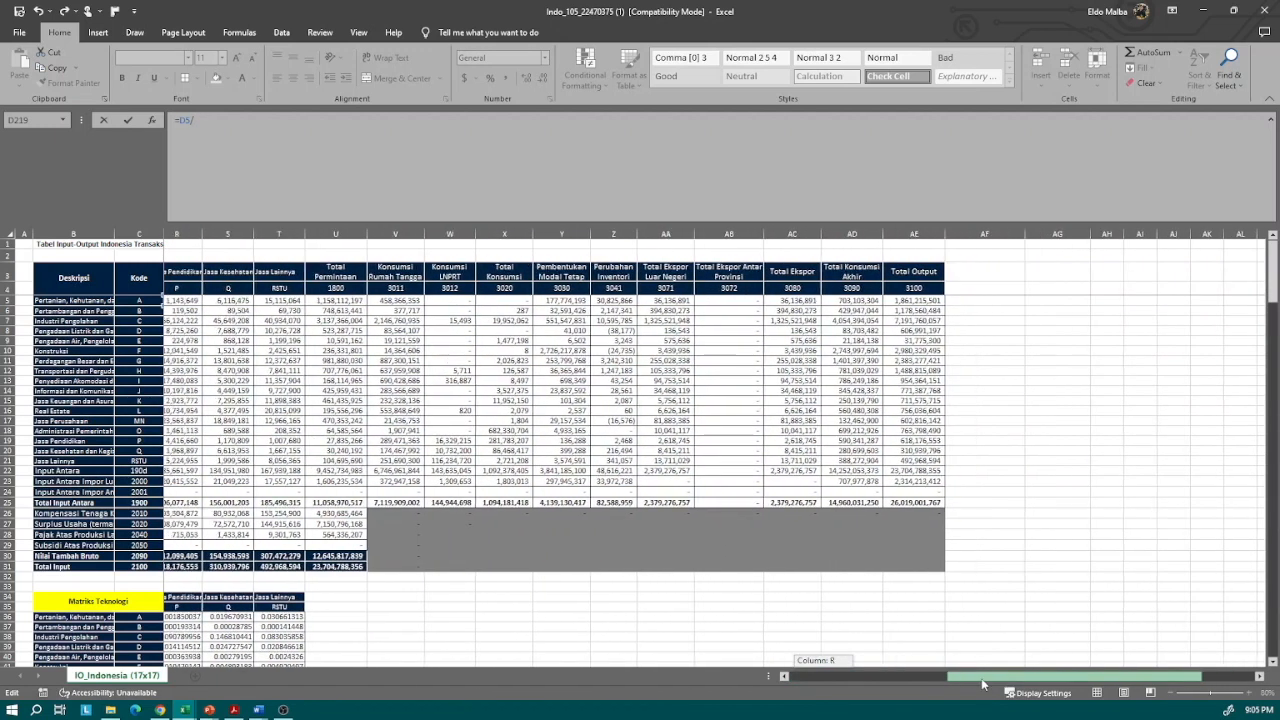
{"action": "left_click", "coordinate": [940, 300]}
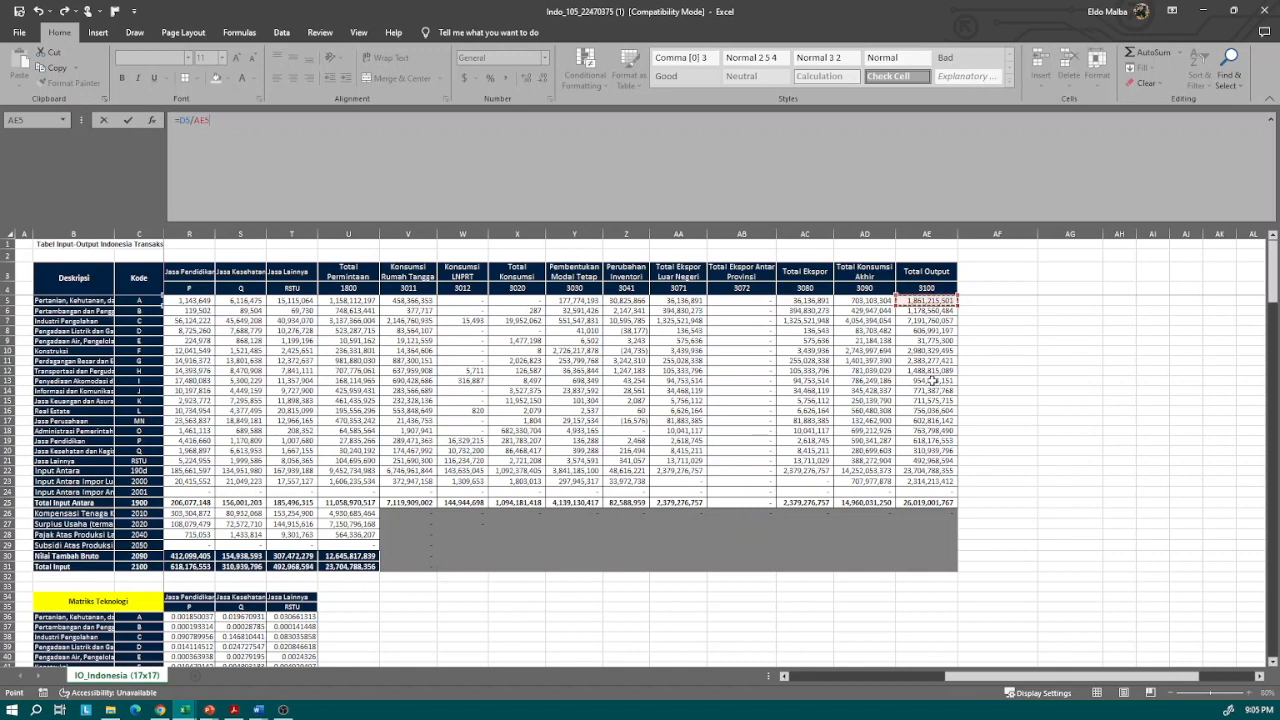
{"action": "key", "text": "F4"}
{"action": "left_click", "coordinate": [197, 120]}
{"action": "left_click_drag", "start_coordinate": [195, 120], "coordinate": [211, 120]}
{"action": "left_click", "coordinate": [261, 120]}
{"action": "key", "text": "ctrl+Return"}
{"action": "scroll", "coordinate": [414, 458], "scroll_direction": "down", "scroll_amount": 5}
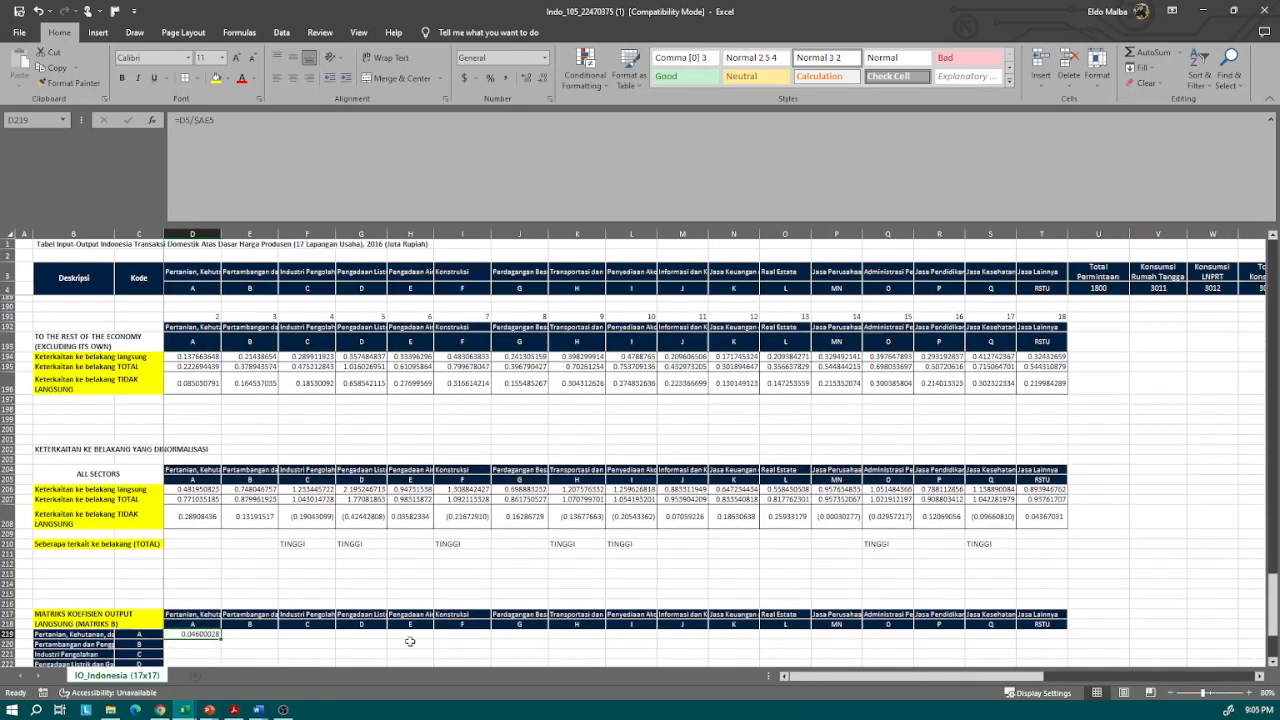
{"action": "left_click_drag", "start_coordinate": [221, 479], "coordinate": [1040, 640]}
Step: Check which transaction and Total Output cells the formula in P233 refers to
{"action": "left_click", "coordinate": [837, 615]}
{"action": "key", "text": "F2"}
{"action": "scroll", "coordinate": [750, 511], "scroll_direction": "up", "scroll_amount": 19}
{"action": "scroll", "coordinate": [750, 511], "scroll_direction": "up", "scroll_amount": 20}
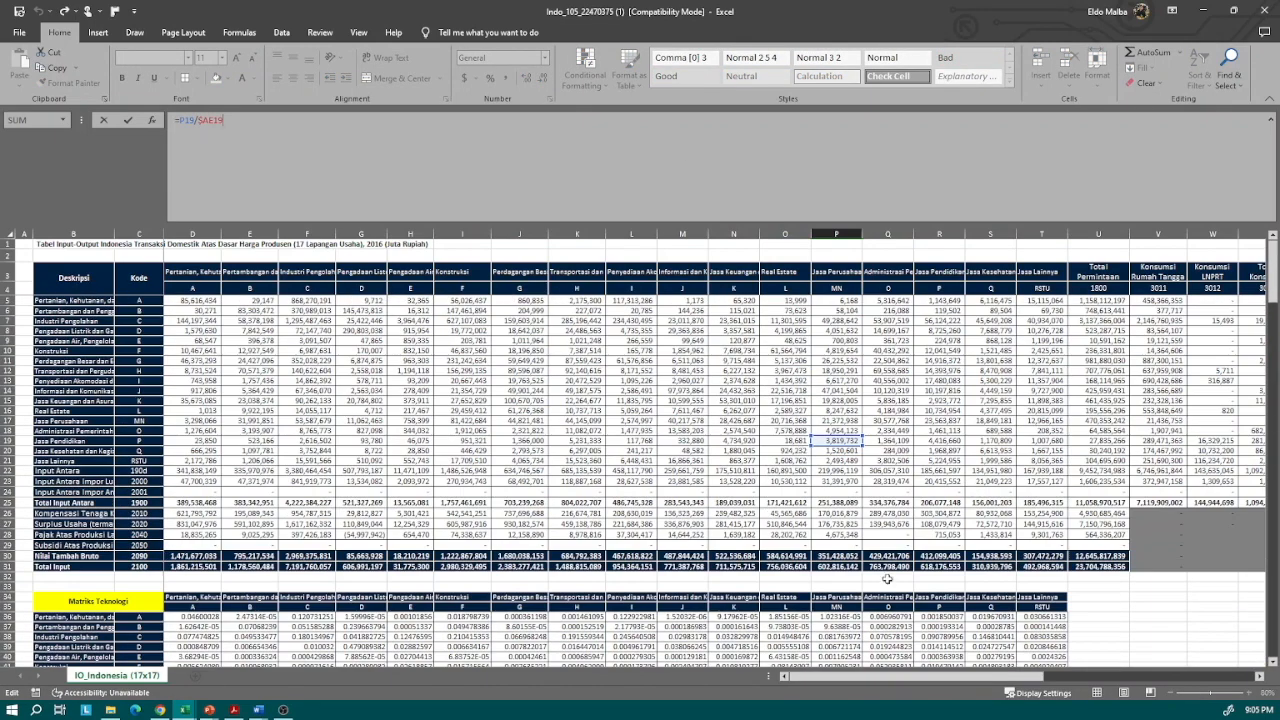
{"action": "left_click_drag", "start_coordinate": [865, 678], "coordinate": [936, 680]}
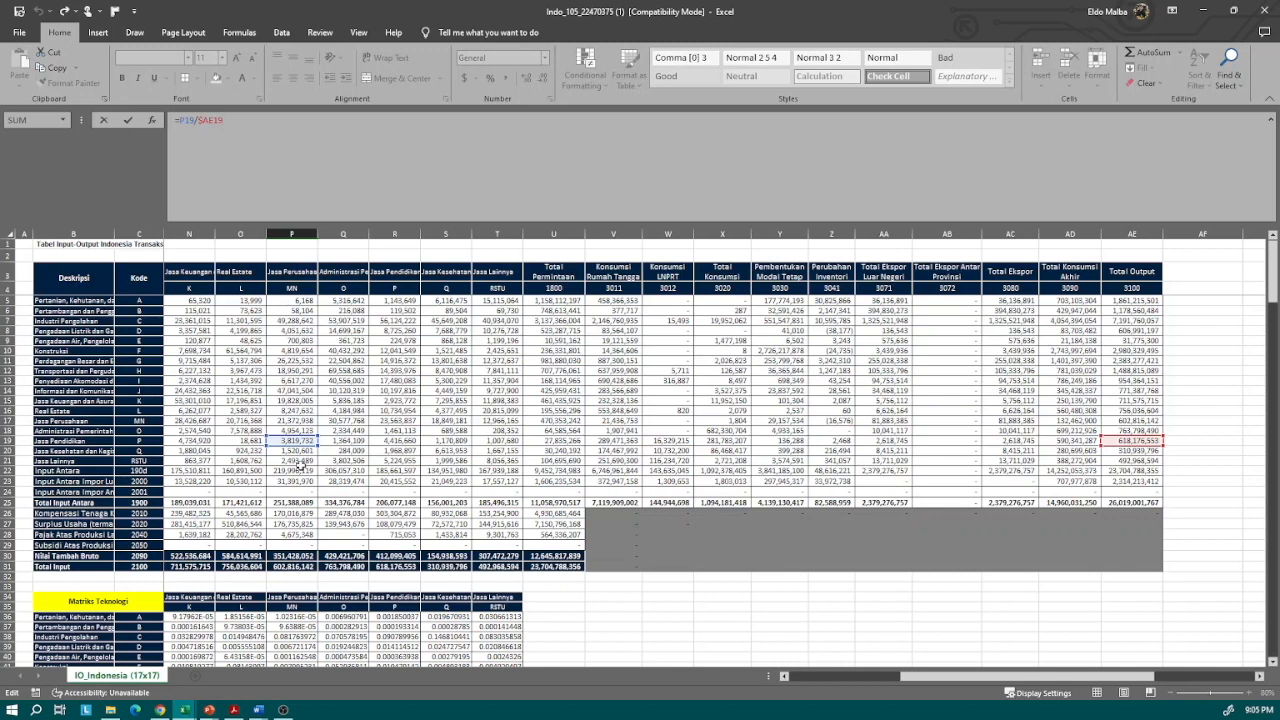
{"action": "key", "text": "Return"}
{"action": "key", "text": "Up"}
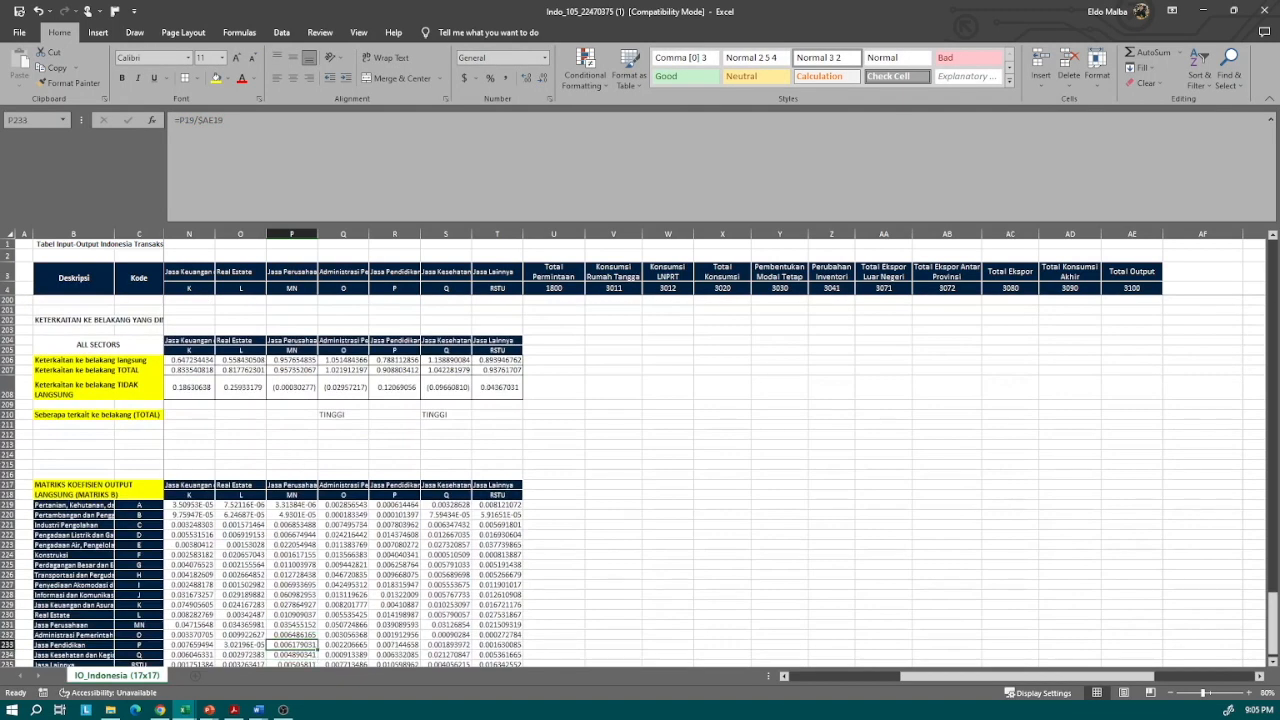
Step: Review the direct output coefficient matrix in D219:T235 across all 17 sectors
{"action": "scroll", "coordinate": [518, 600], "scroll_direction": "down", "scroll_amount": 3}
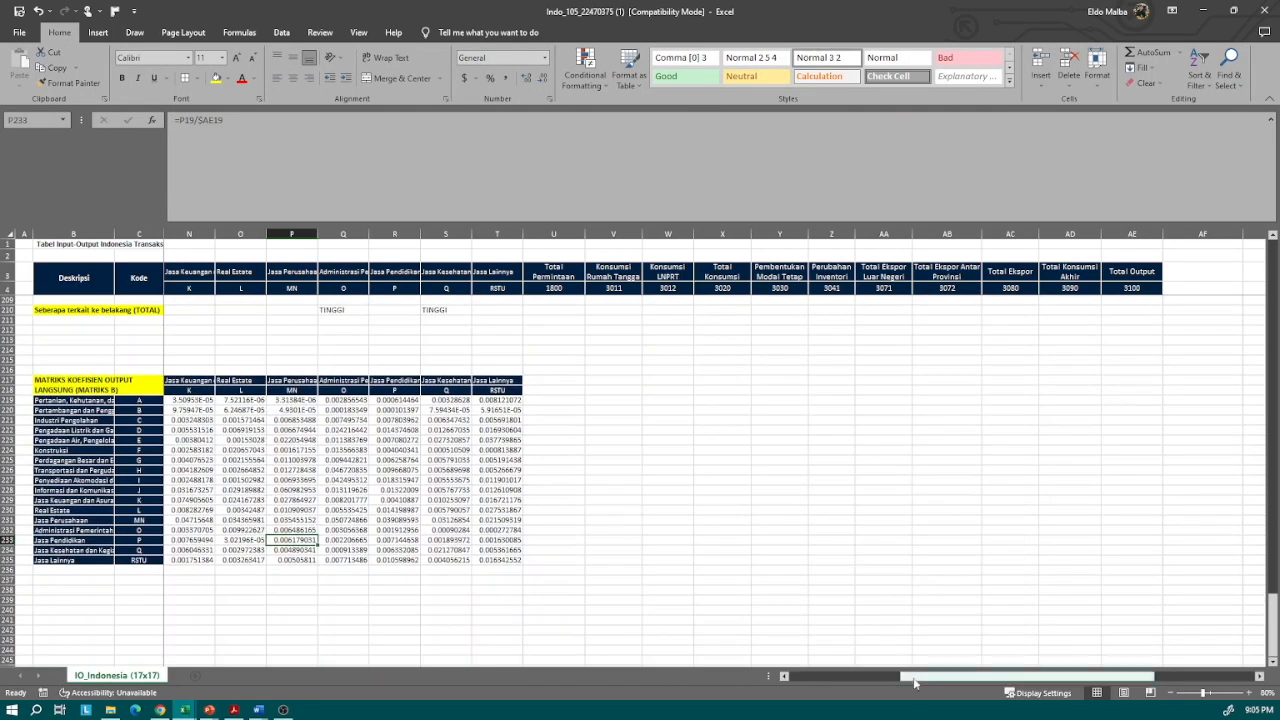
{"action": "left_click_drag", "start_coordinate": [914, 681], "coordinate": [889, 691]}
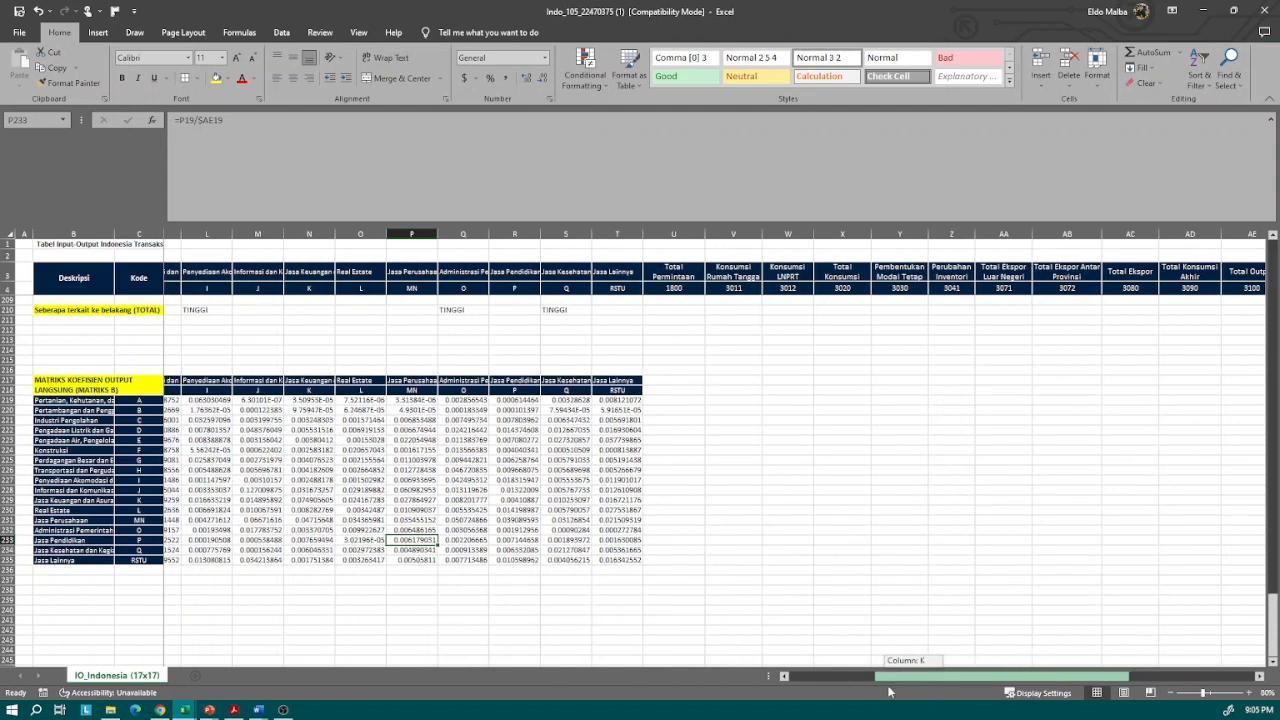
{"action": "left_click_drag", "start_coordinate": [889, 691], "coordinate": [659, 678]}
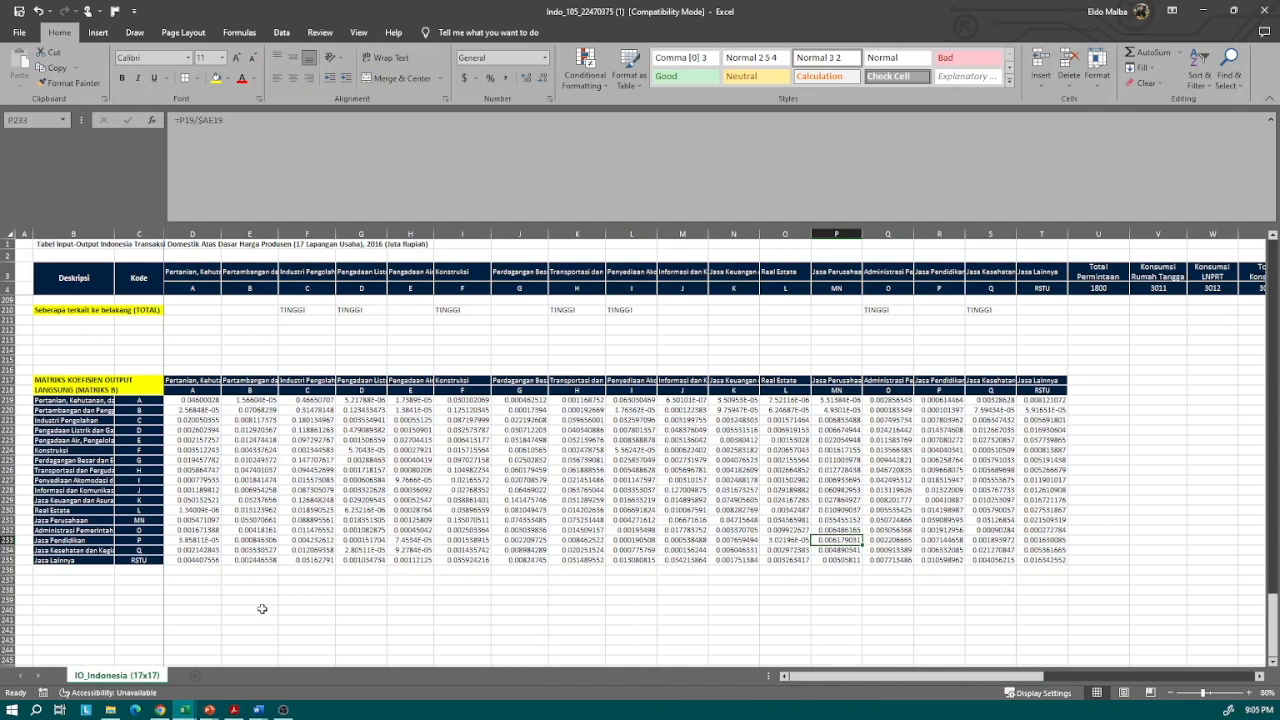
{"action": "left_click_drag", "start_coordinate": [178, 400], "coordinate": [1030, 564]}
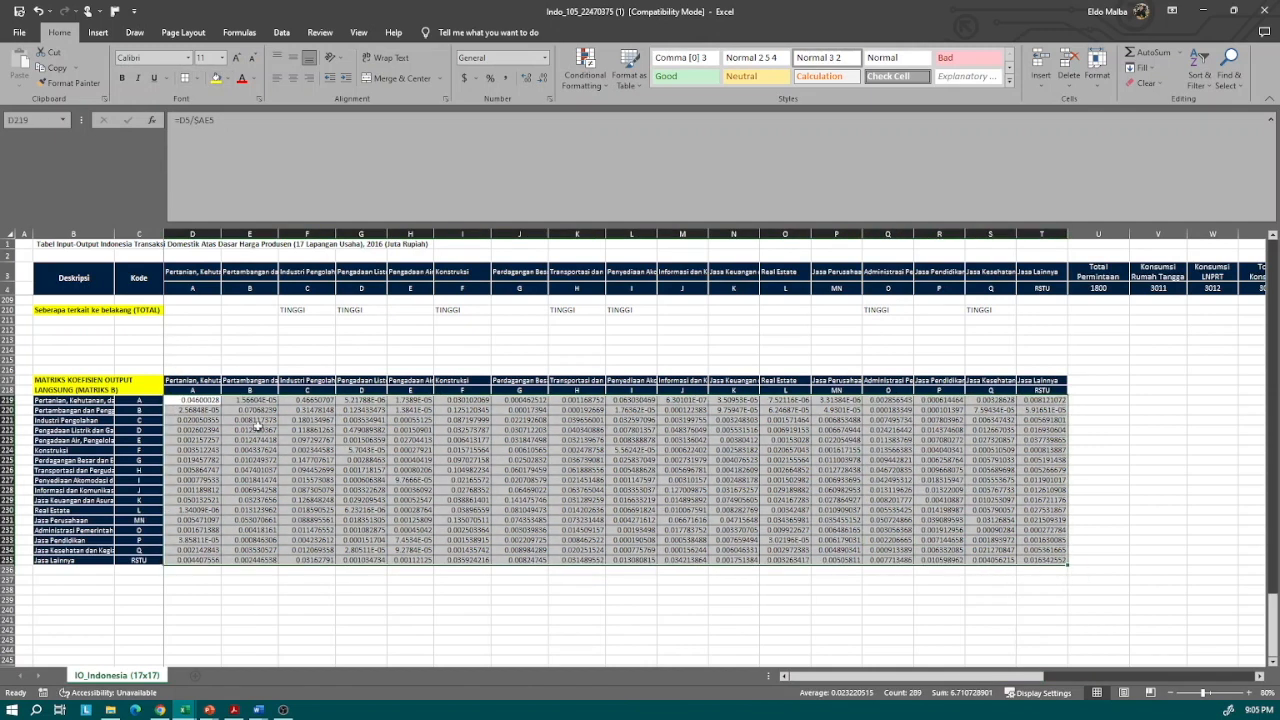
{"action": "left_click", "coordinate": [197, 587]}
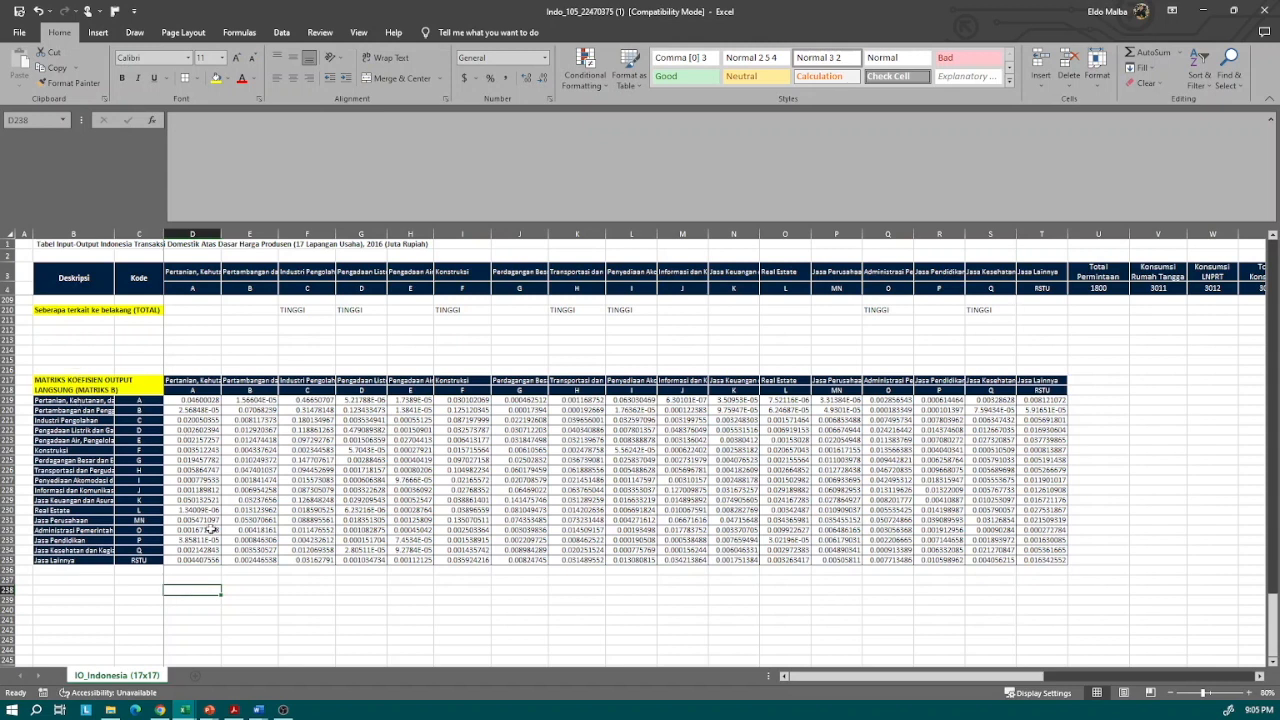
Step: Review the normalised backward linkage table and the direct output coefficient matrix beneath it
{"action": "scroll", "coordinate": [212, 529], "scroll_direction": "up", "scroll_amount": 2}
{"action": "scroll", "coordinate": [212, 529], "scroll_direction": "up", "scroll_amount": 1}
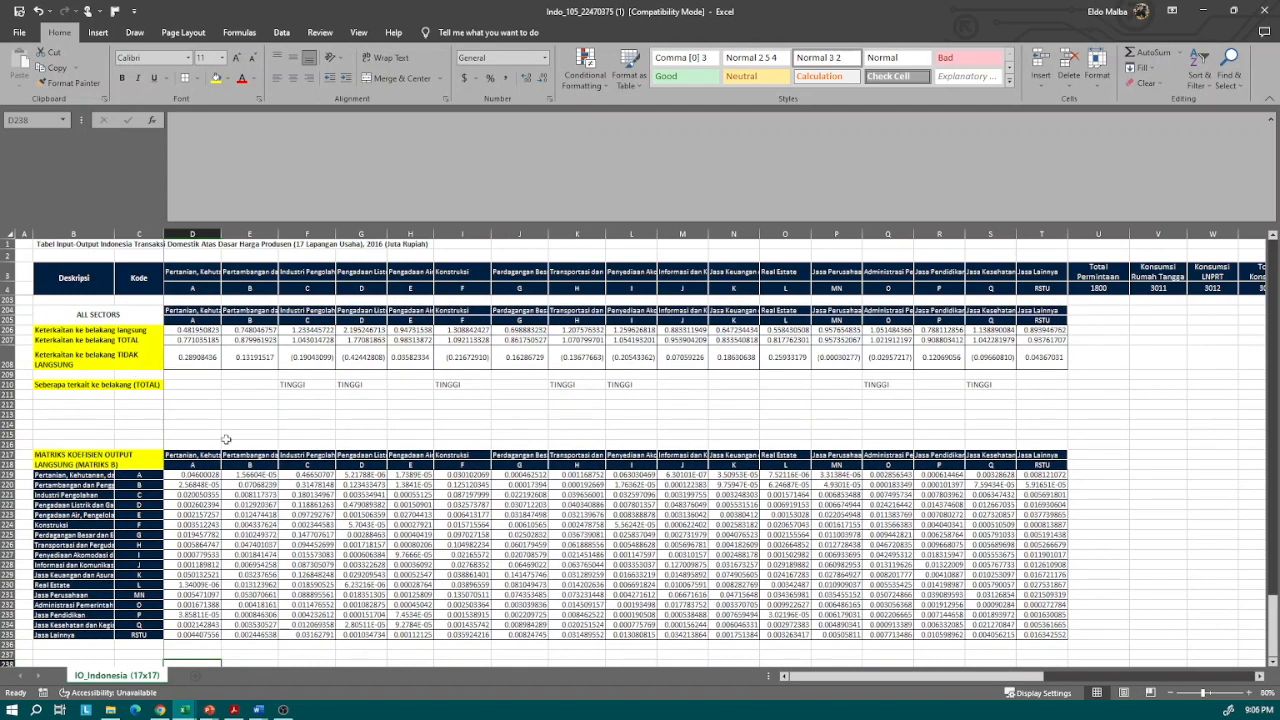
{"action": "scroll", "coordinate": [226, 439], "scroll_direction": "down", "scroll_amount": 2}
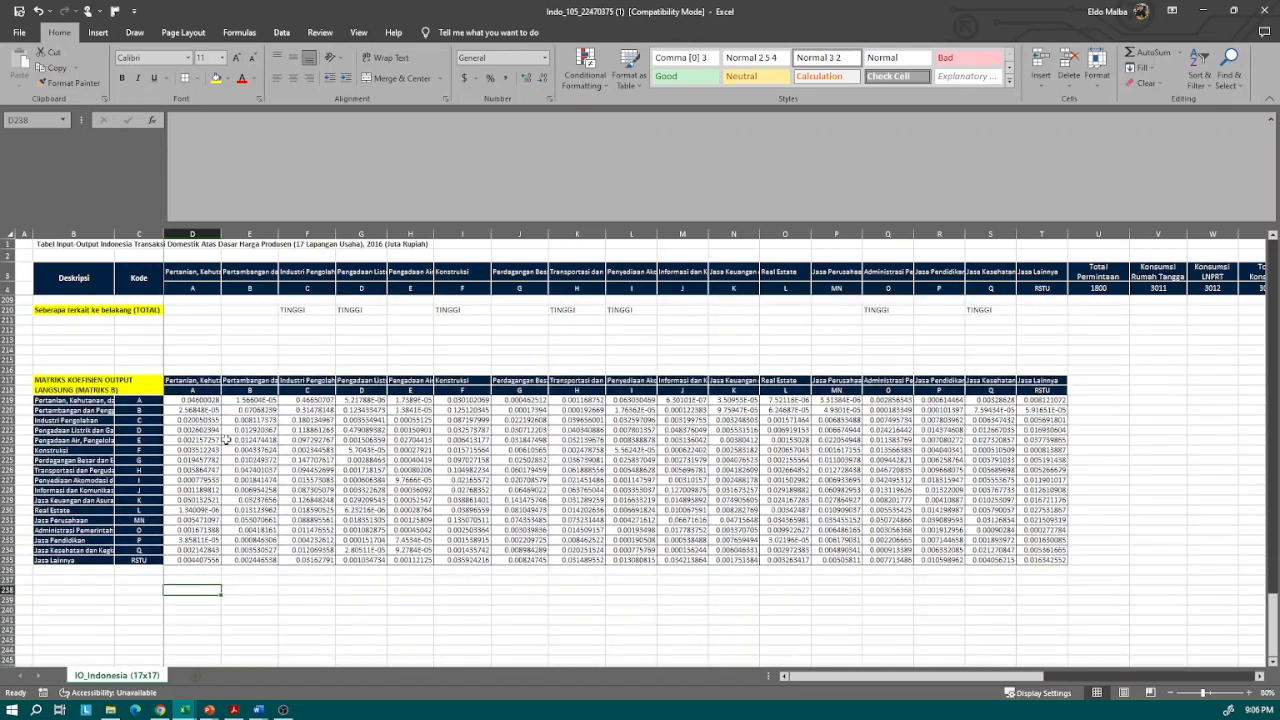
{"action": "scroll", "coordinate": [77, 390], "scroll_direction": "up", "scroll_amount": 2}
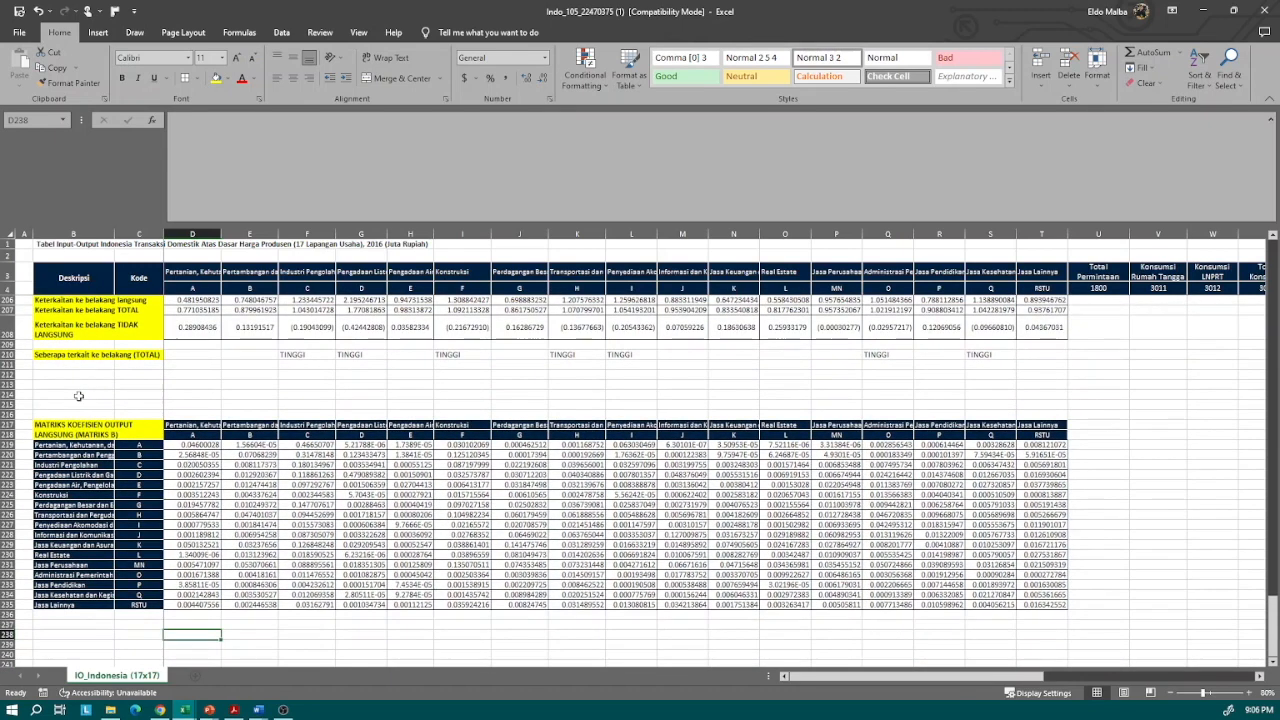
{"action": "scroll", "coordinate": [88, 388], "scroll_direction": "up", "scroll_amount": 1}
{"action": "left_click_drag", "start_coordinate": [75, 311], "coordinate": [1060, 400]}
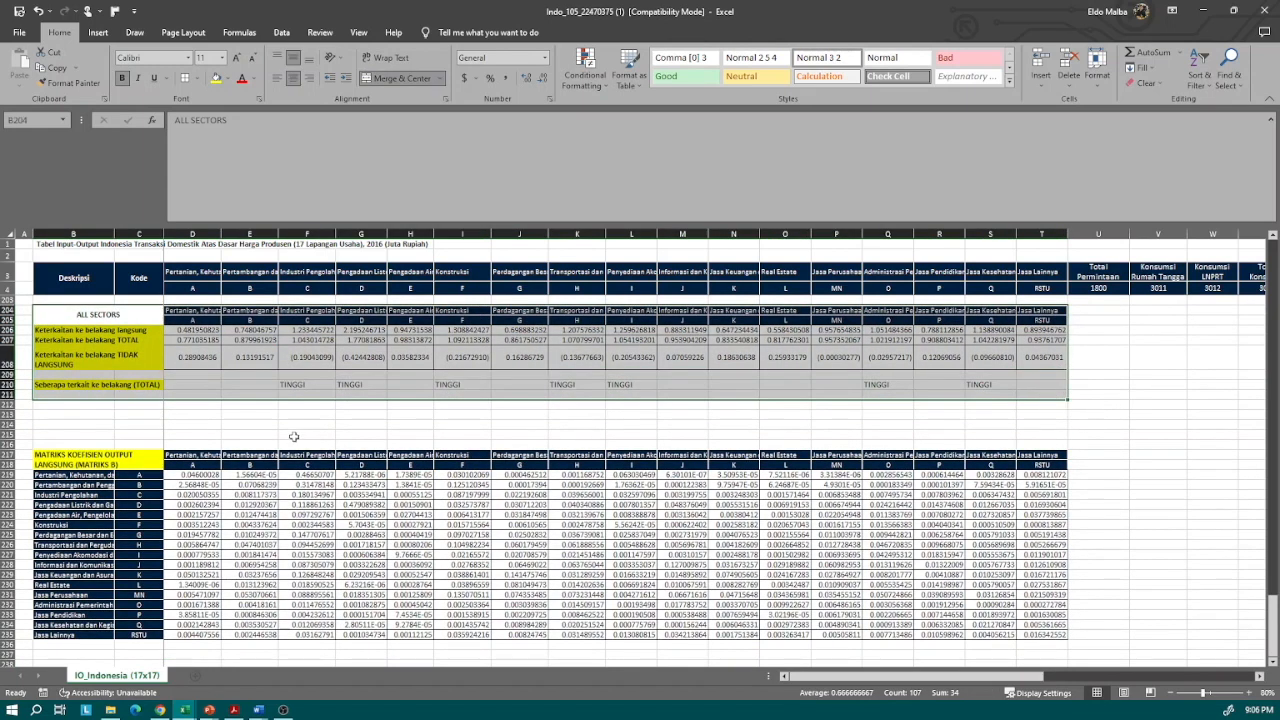
{"action": "left_click", "coordinate": [185, 434]}
{"action": "left_click", "coordinate": [94, 459]}
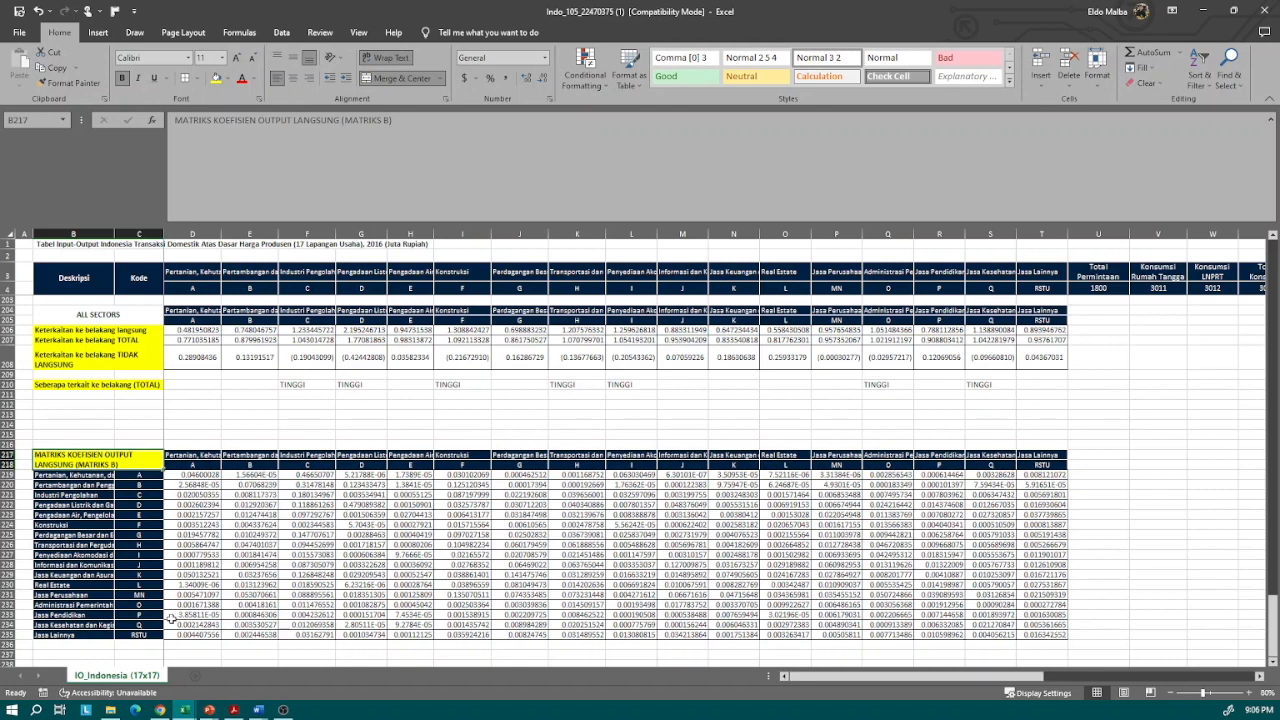
{"action": "scroll", "coordinate": [171, 619], "scroll_direction": "down", "scroll_amount": 2}
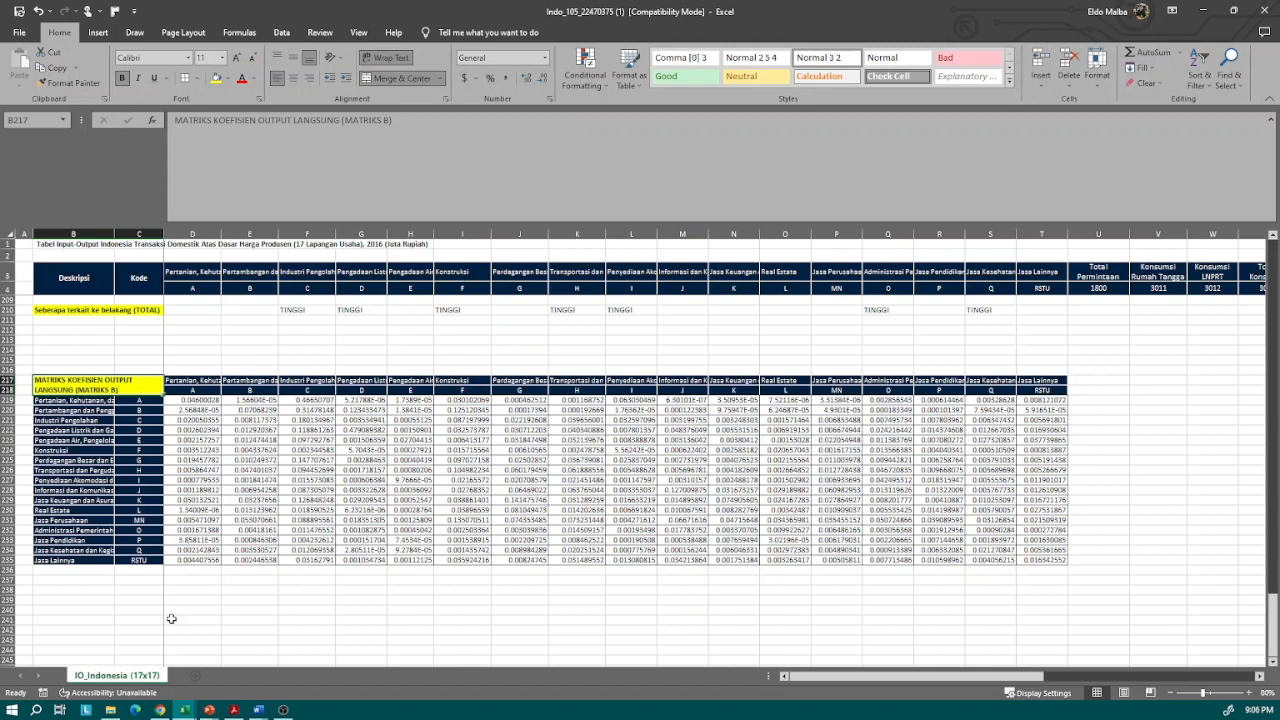
{"action": "left_click", "coordinate": [453, 631]}
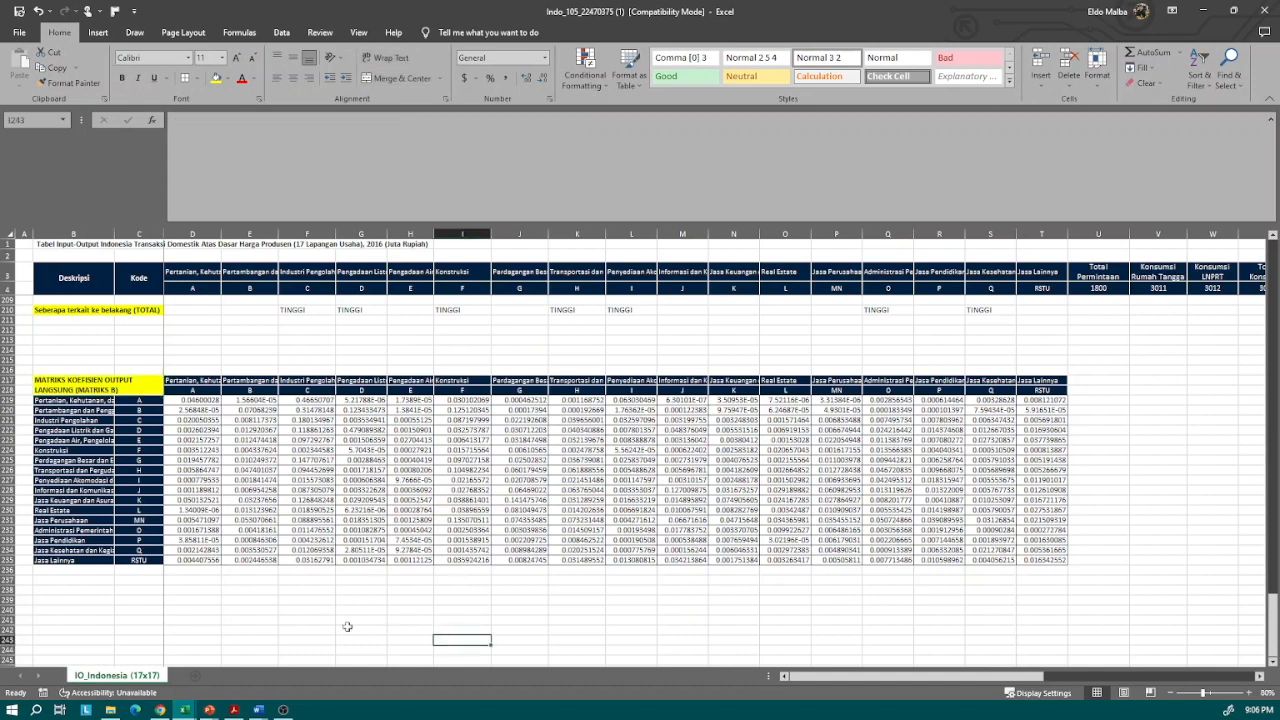
Step: Copy the Matriks Identitas block B58:T76 and paste it at B239, below the direct output coefficient matrix
{"action": "left_click", "coordinate": [72, 599]}
{"action": "scroll", "coordinate": [160, 599], "scroll_direction": "down", "scroll_amount": 1}
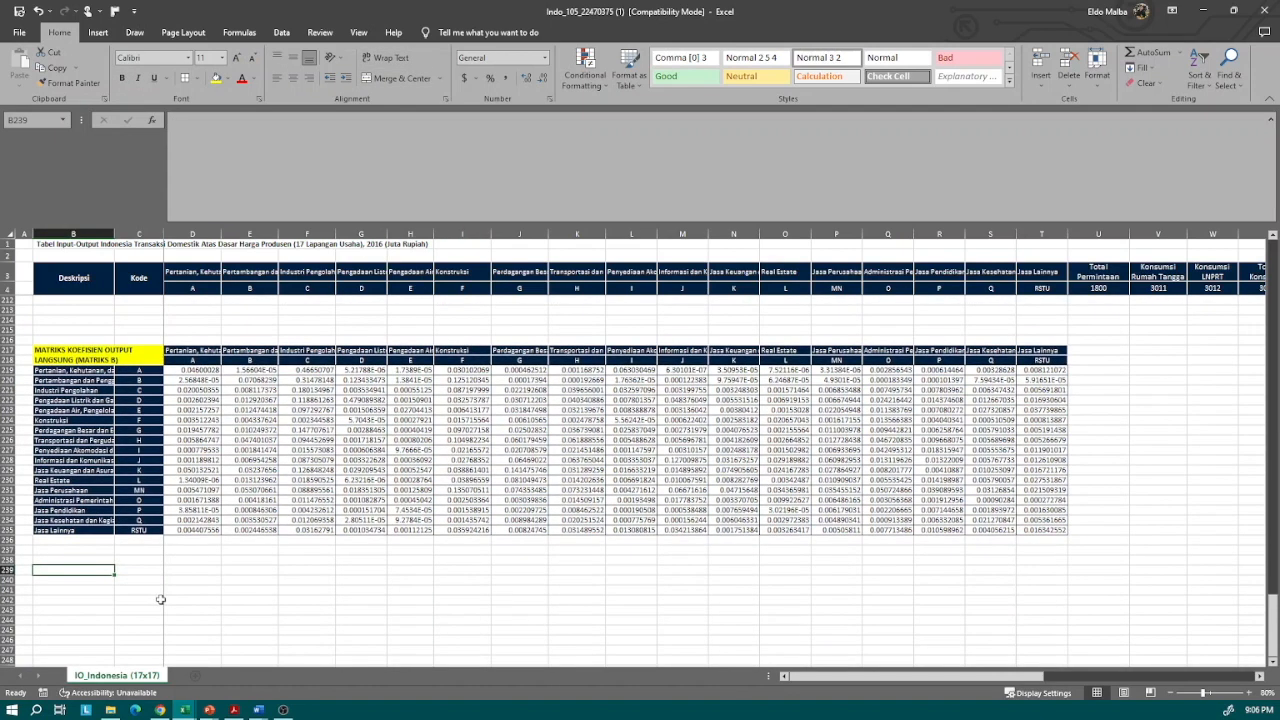
{"action": "scroll", "coordinate": [123, 468], "scroll_direction": "up", "scroll_amount": 20}
{"action": "scroll", "coordinate": [123, 468], "scroll_direction": "up", "scroll_amount": 15}
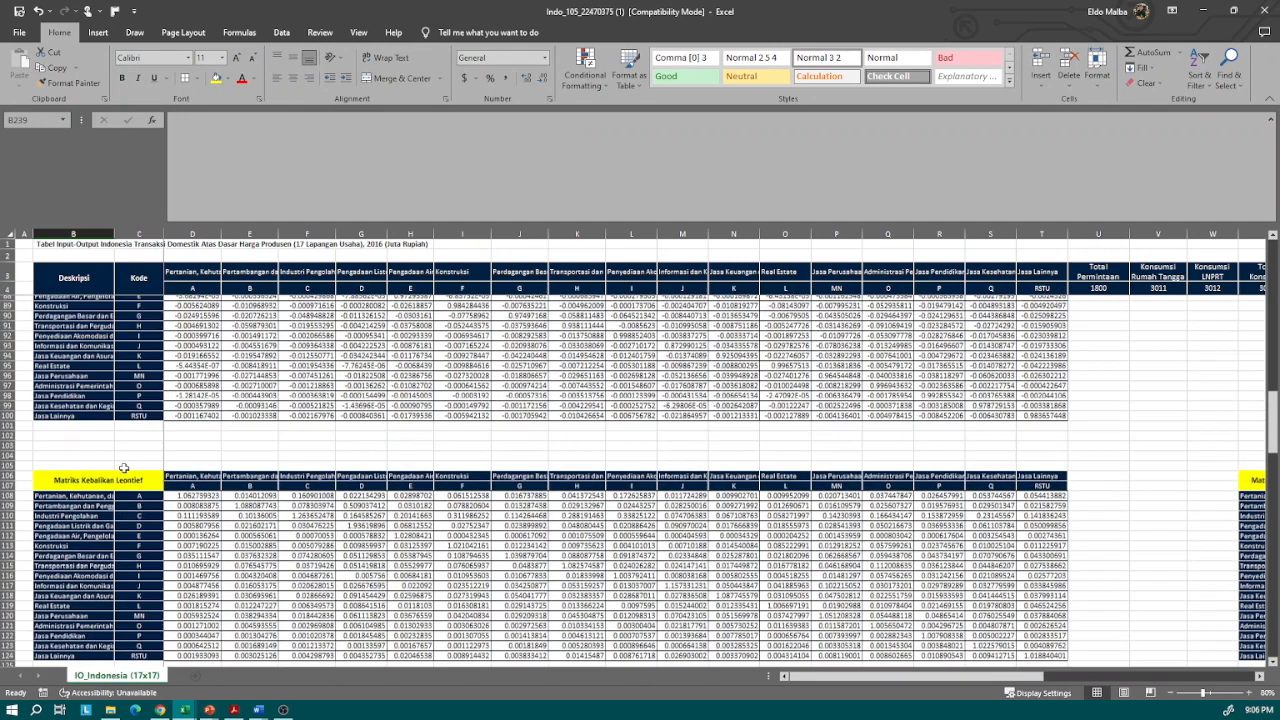
{"action": "scroll", "coordinate": [123, 468], "scroll_direction": "up", "scroll_amount": 13}
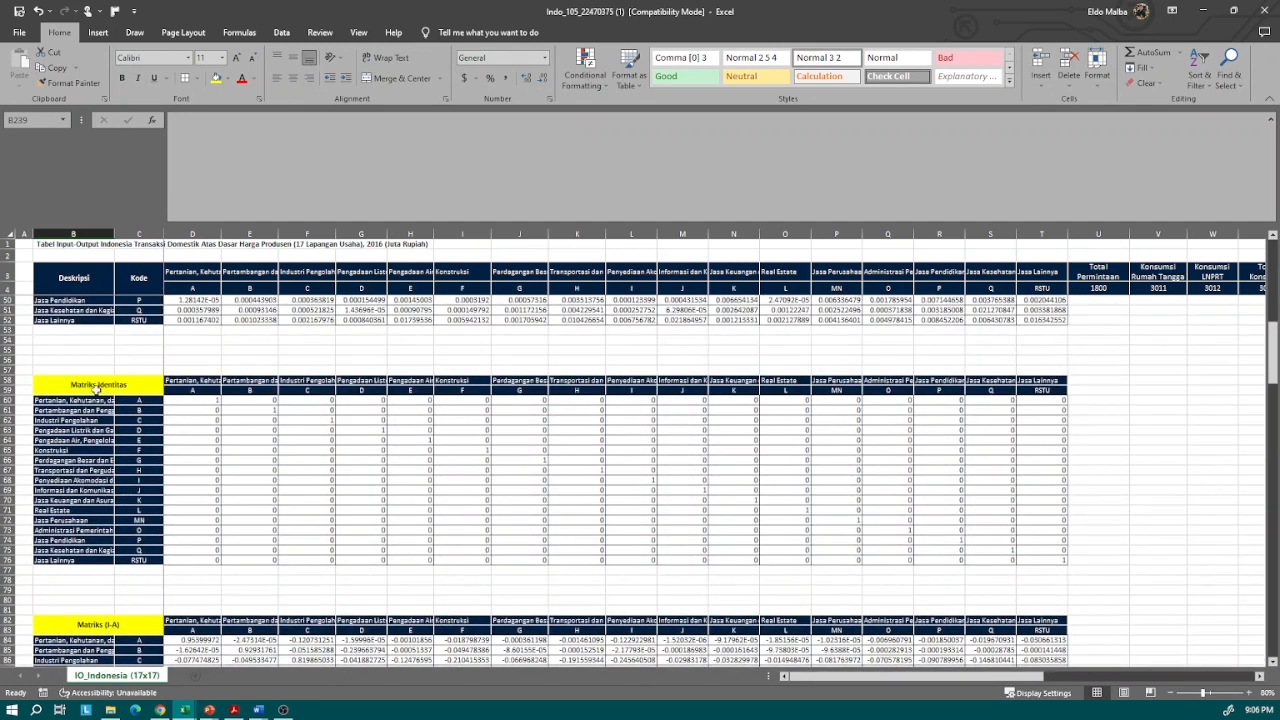
{"action": "left_click_drag", "start_coordinate": [98, 385], "coordinate": [1063, 562]}
{"action": "key", "text": "ctrl+c"}
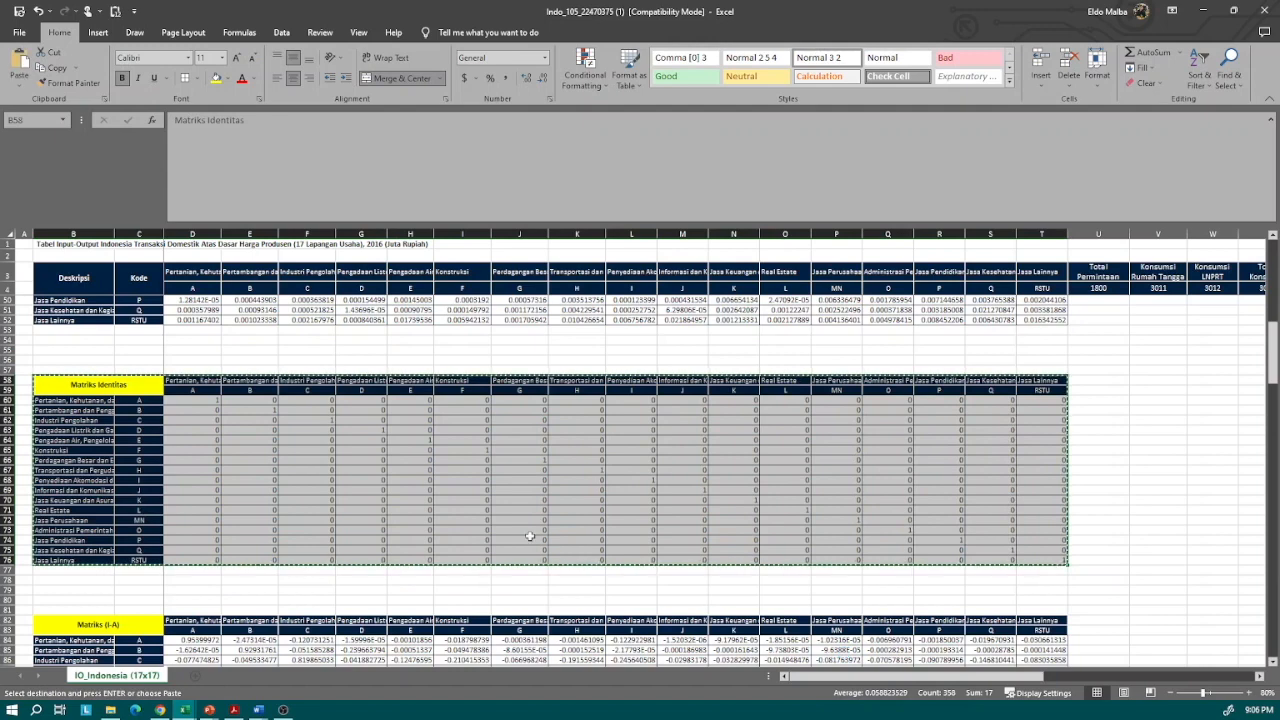
{"action": "scroll", "coordinate": [530, 537], "scroll_direction": "down", "scroll_amount": 20}
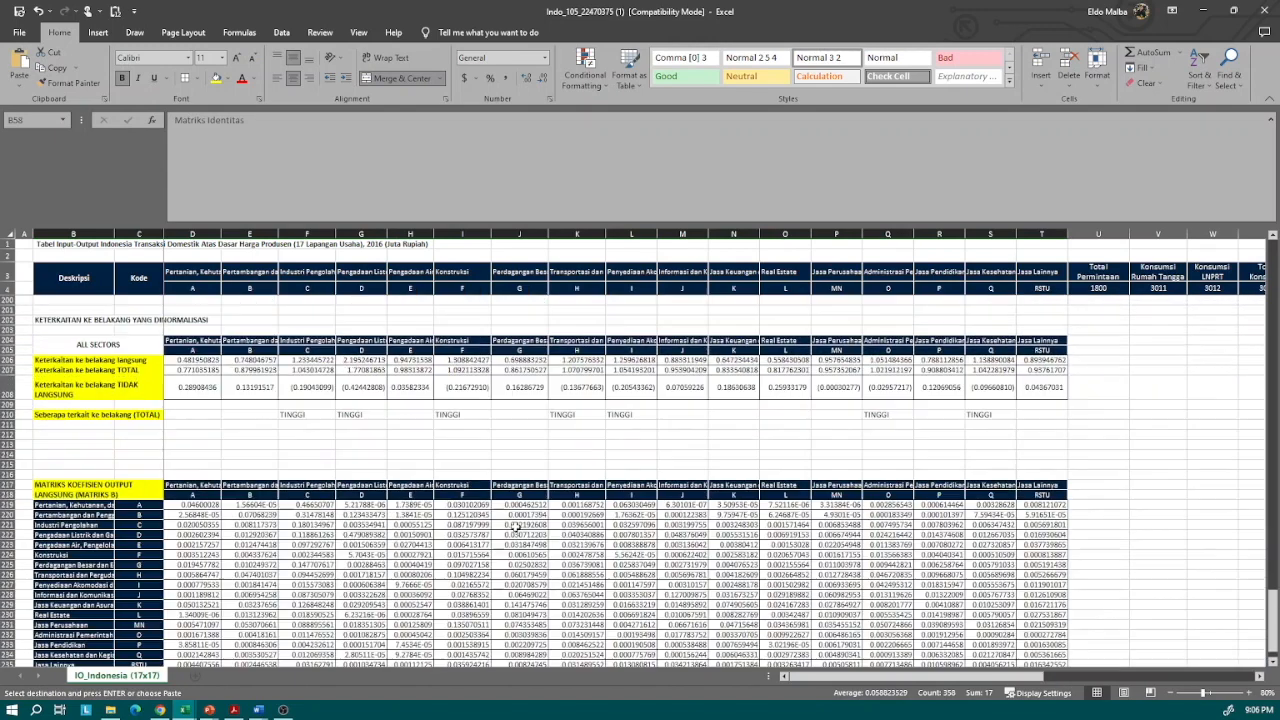
{"action": "scroll", "coordinate": [514, 526], "scroll_direction": "down", "scroll_amount": 9}
{"action": "left_click", "coordinate": [46, 417]}
{"action": "key", "text": "ctrl+v"}
Step: Check the formulas in the copied identity matrix, D241:T257, to see which header cells they refer to
{"action": "left_click", "coordinate": [192, 440]}
{"action": "scroll", "coordinate": [300, 478], "scroll_direction": "up", "scroll_amount": 1}
{"action": "left_click_drag", "start_coordinate": [192, 470], "coordinate": [1056, 640]}
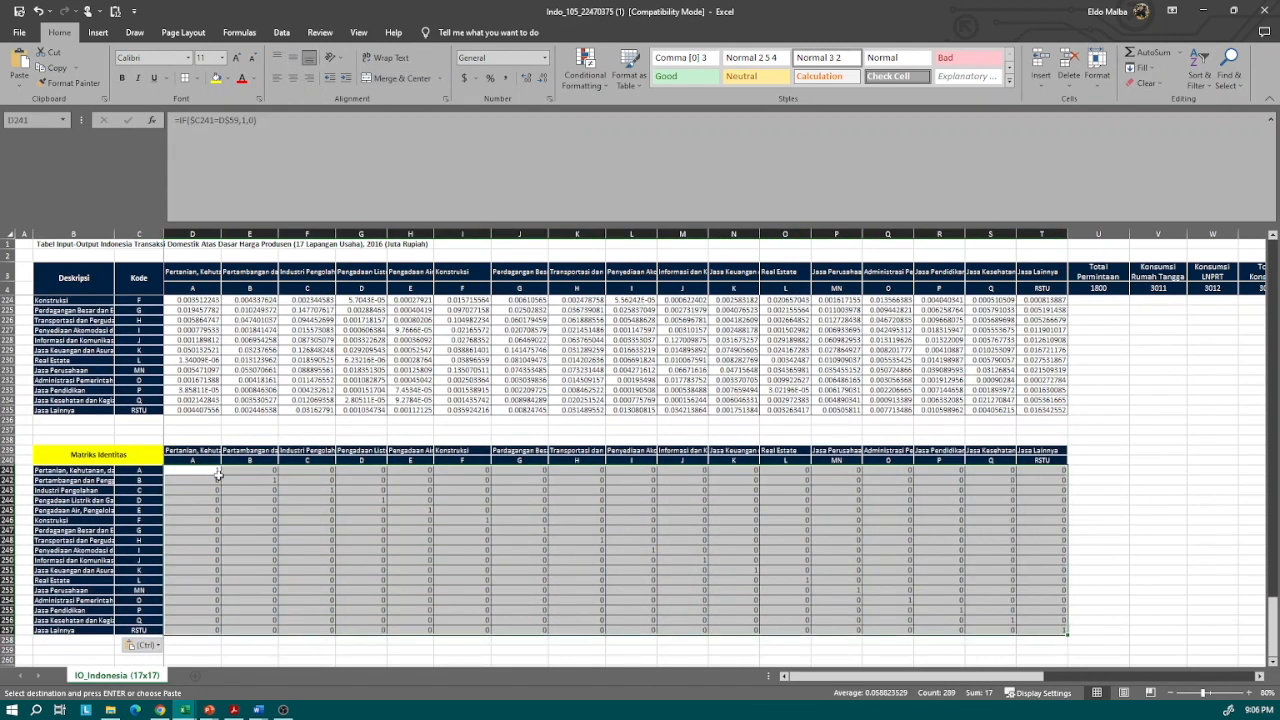
{"action": "left_click", "coordinate": [199, 472]}
{"action": "left_click", "coordinate": [251, 483]}
{"action": "left_click", "coordinate": [400, 531]}
{"action": "left_click", "coordinate": [199, 530]}
{"action": "left_click", "coordinate": [418, 602]}
{"action": "left_click", "coordinate": [834, 657]}
{"action": "left_click", "coordinate": [1036, 521]}
{"action": "left_click", "coordinate": [1037, 578]}
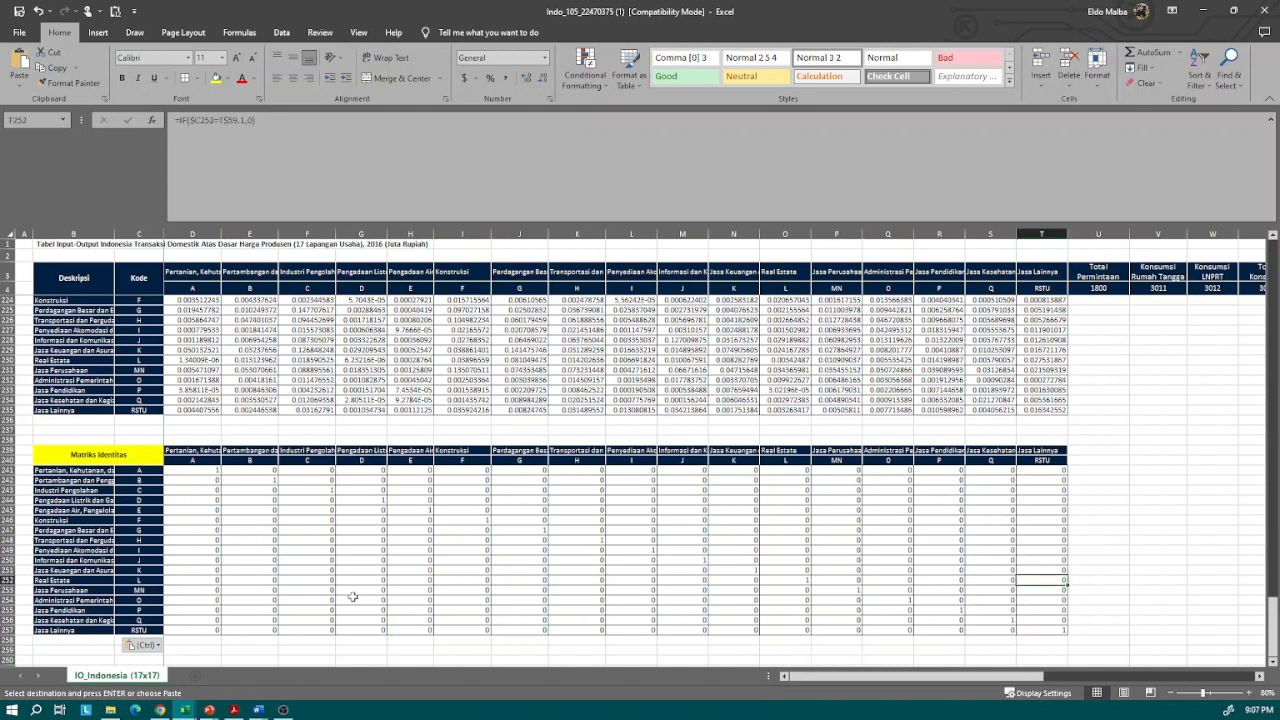
{"action": "left_click", "coordinate": [205, 600]}
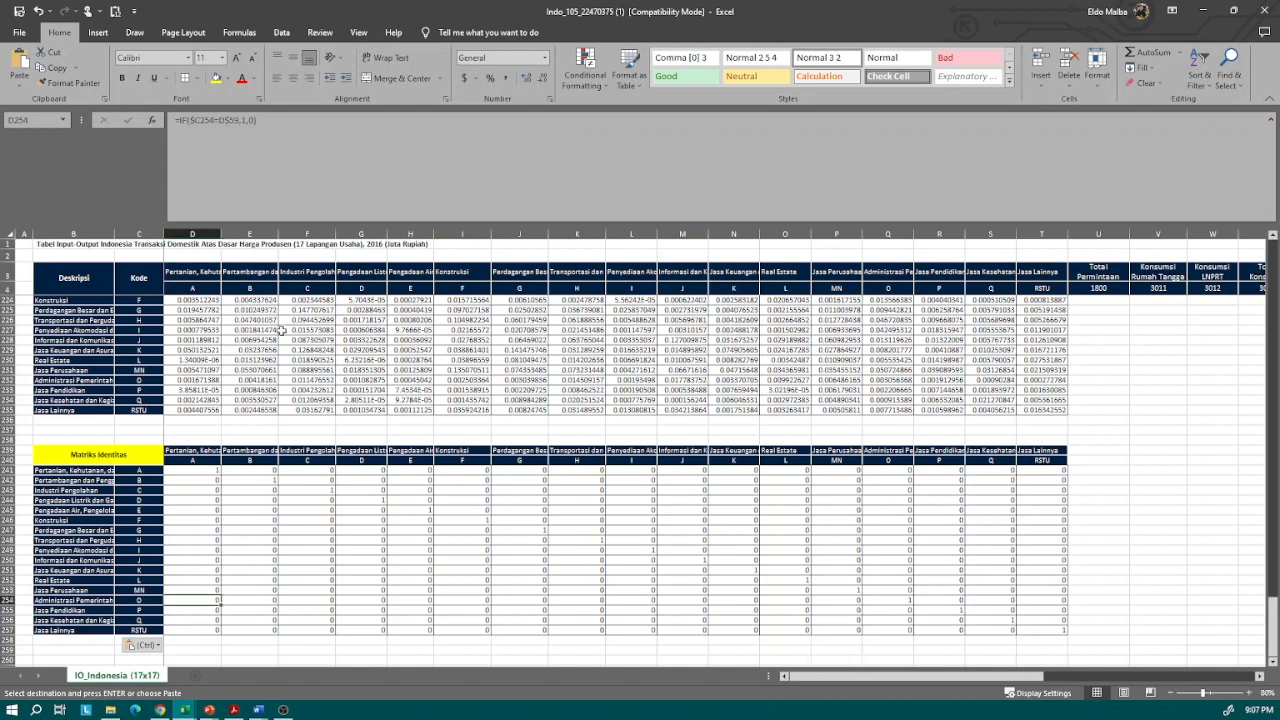
Step: Clear D241:T257 in the copied identity matrix and enter =IF($C241=D$240,1,0) in D241
{"action": "left_click_drag", "start_coordinate": [190, 470], "coordinate": [1050, 627]}
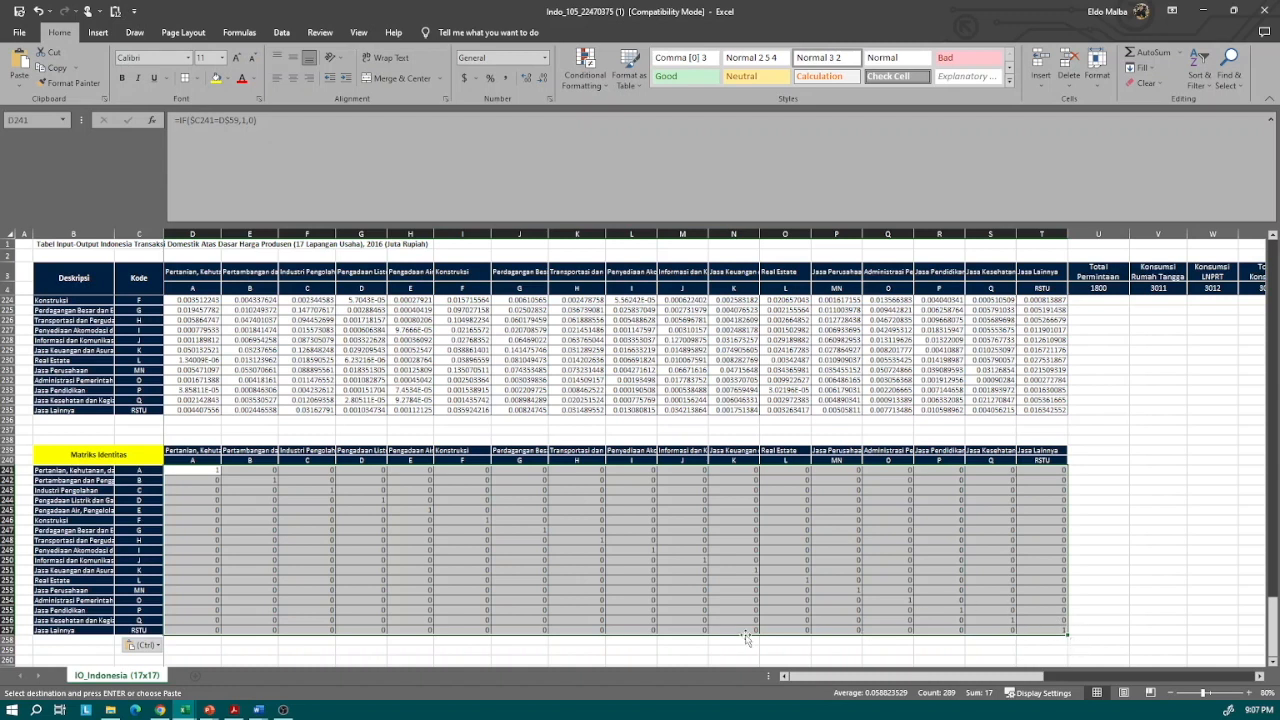
{"action": "key", "text": "Delete"}
{"action": "left_click", "coordinate": [192, 471]}
{"action": "type", "text": "=if("}
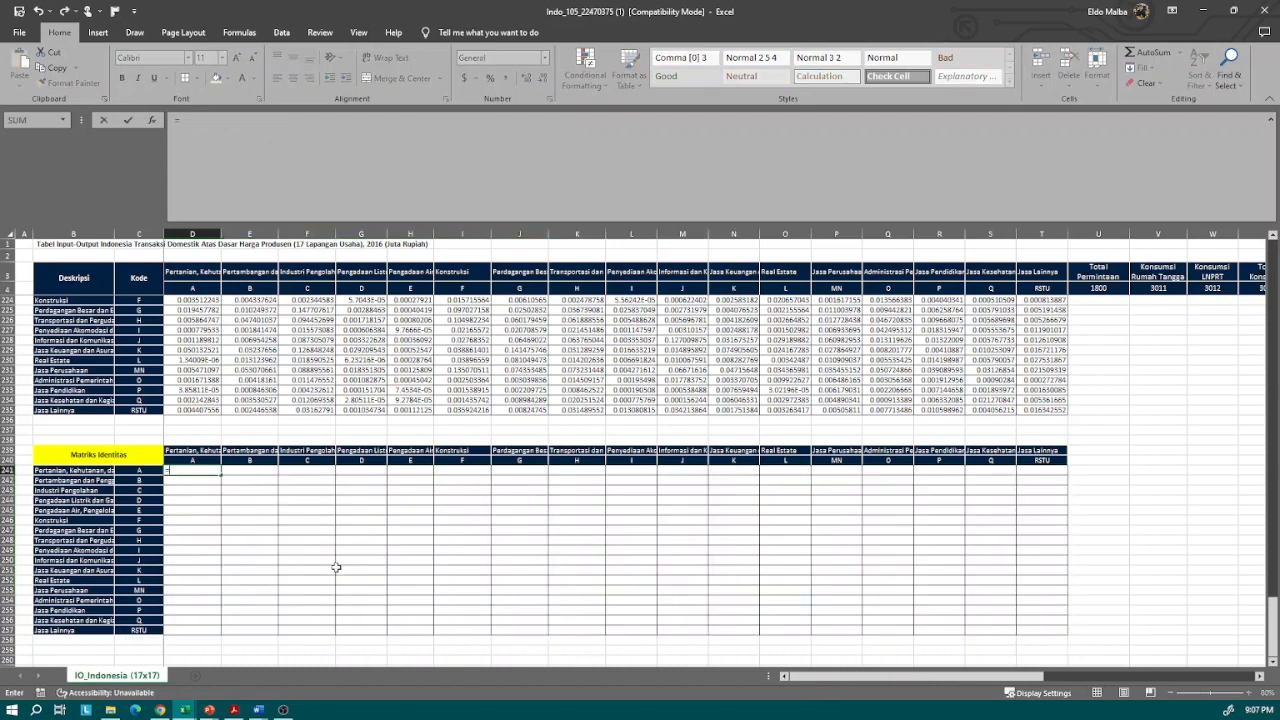
{"action": "key", "text": "Left"}
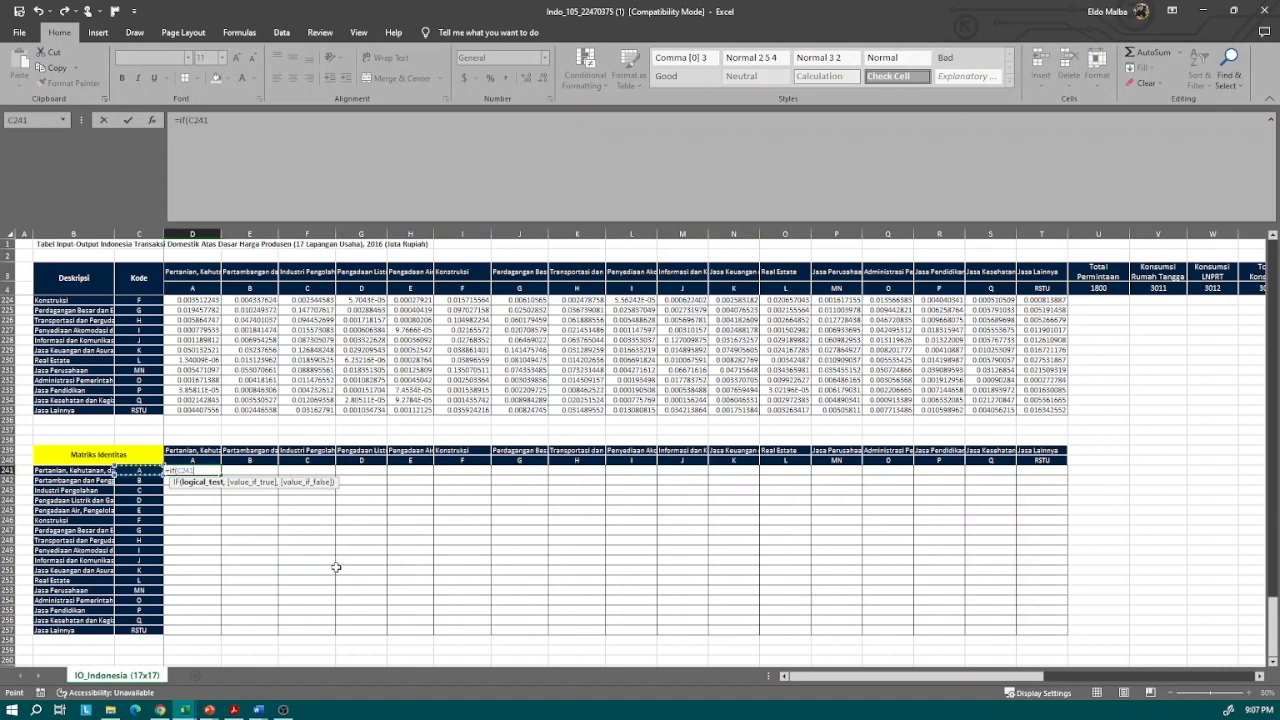
{"action": "key", "text": "F4"}
{"action": "key", "text": "F4"}
{"action": "key", "text": "F4"}
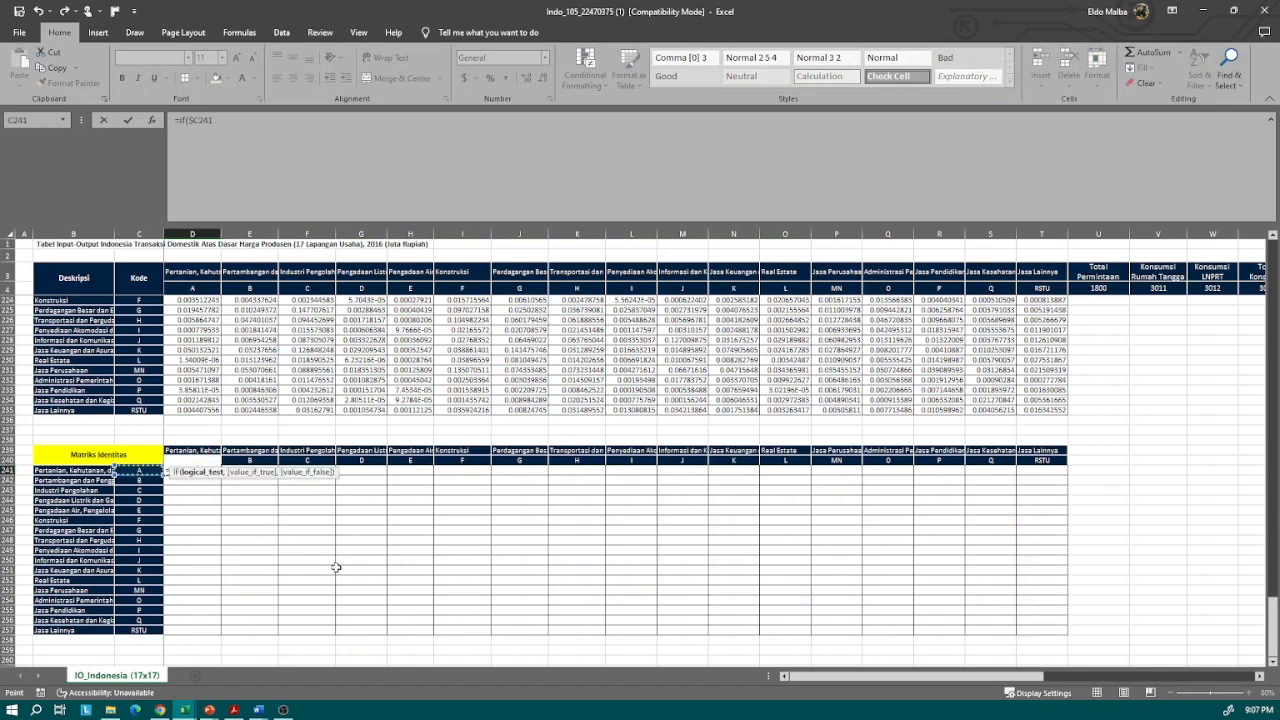
{"action": "type", "text": "="}
{"action": "key", "text": "Up"}
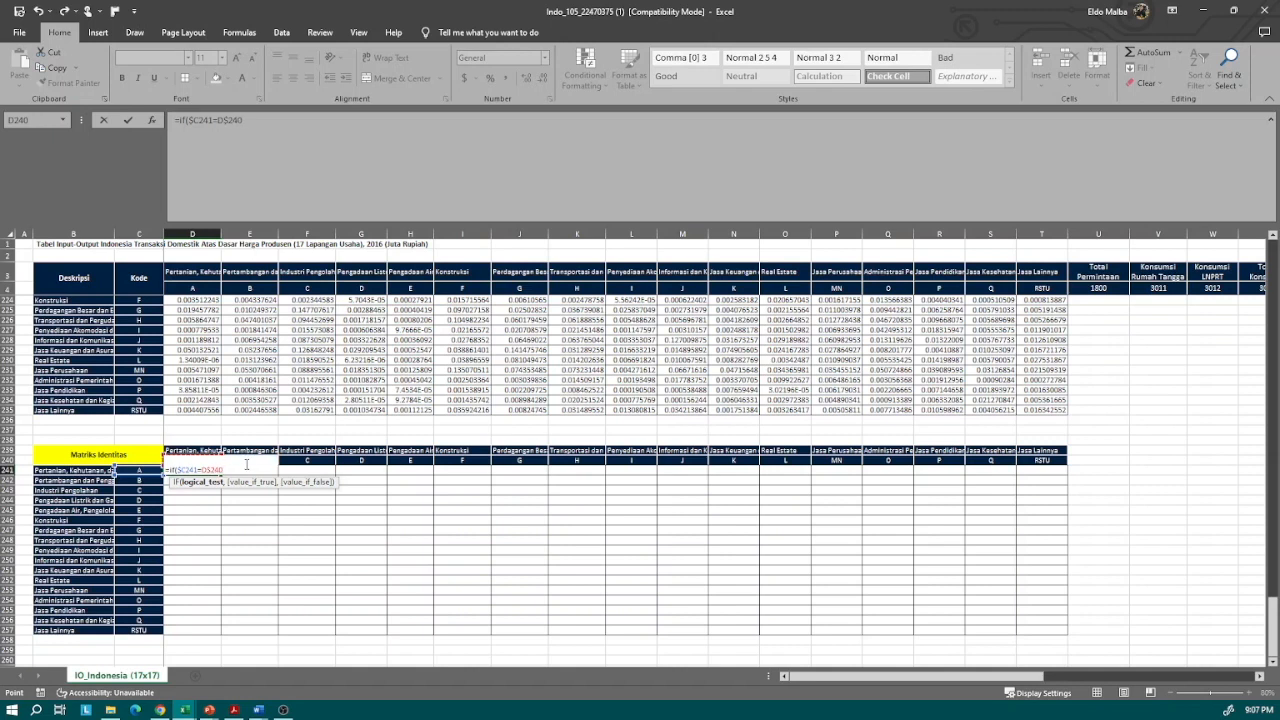
{"action": "type", "text": ",1,0)"}
{"action": "key", "text": "ctrl+Return"}
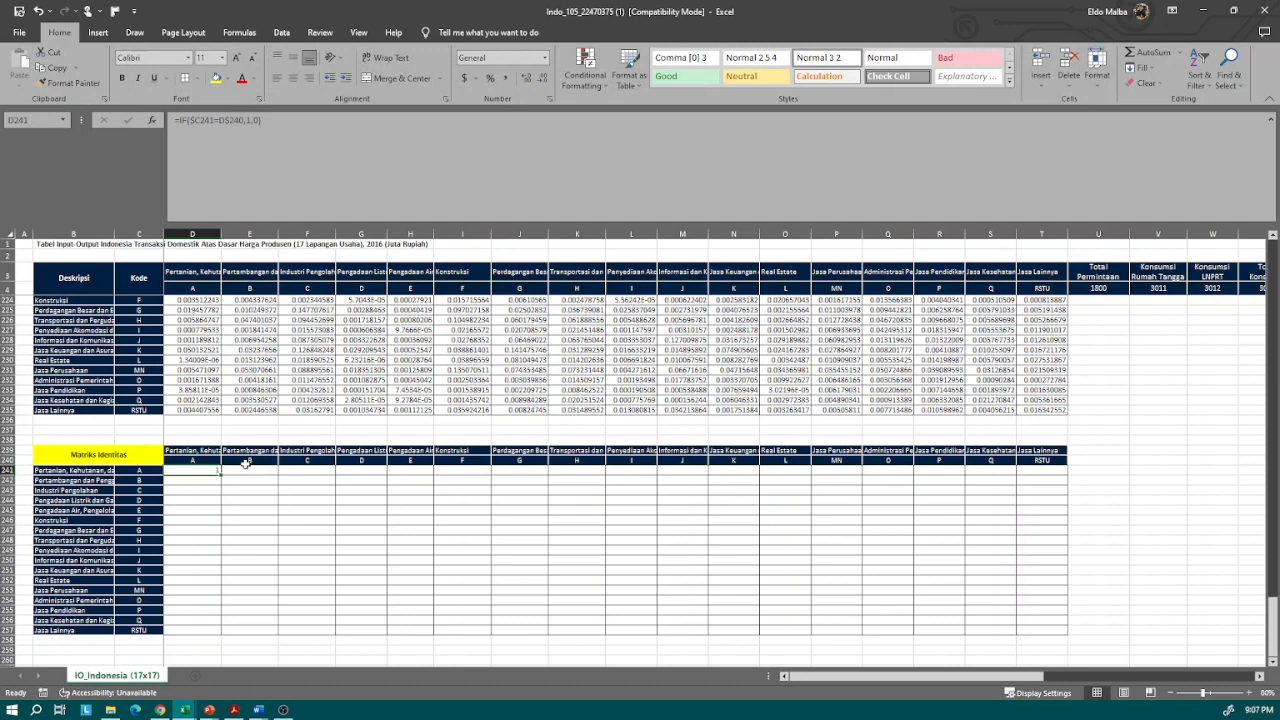
Step: Fill the D241 identity formula through D241:T257 and check the formulas near the end of the diagonal
{"action": "left_click_drag", "start_coordinate": [220, 473], "coordinate": [1063, 632]}
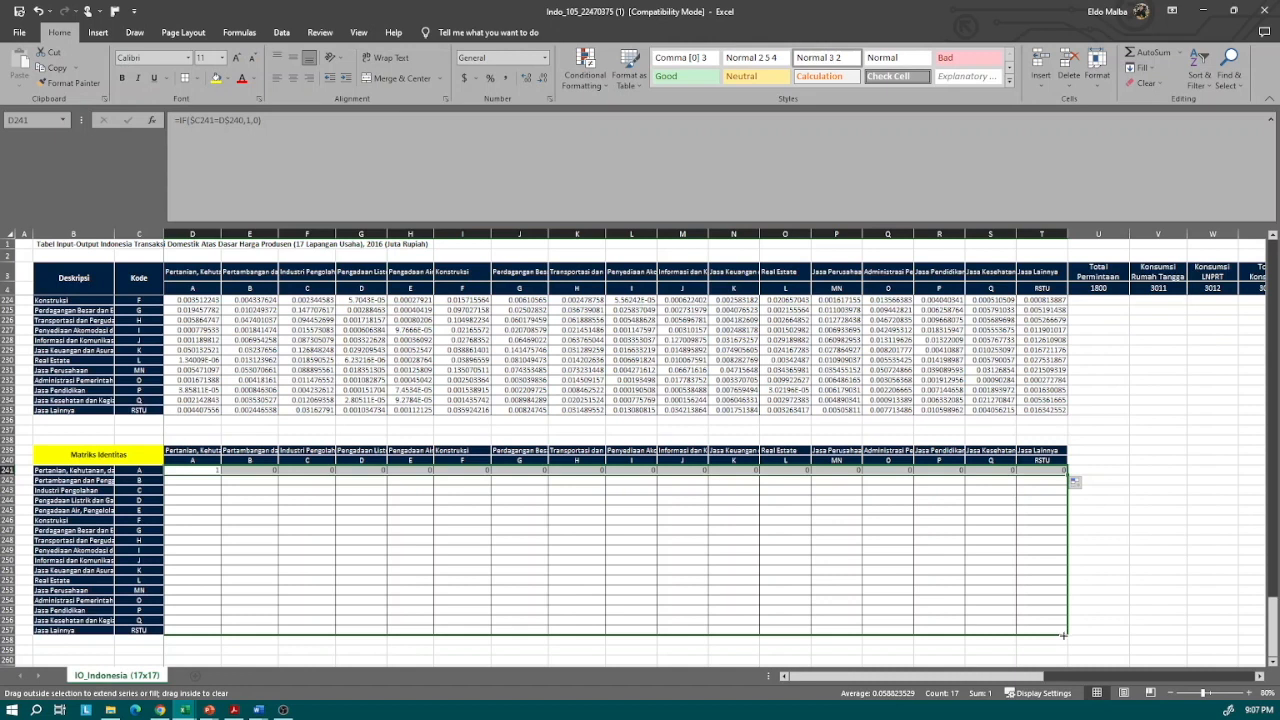
{"action": "left_click_drag", "start_coordinate": [1063, 635], "coordinate": [1063, 636]}
{"action": "left_click", "coordinate": [900, 609]}
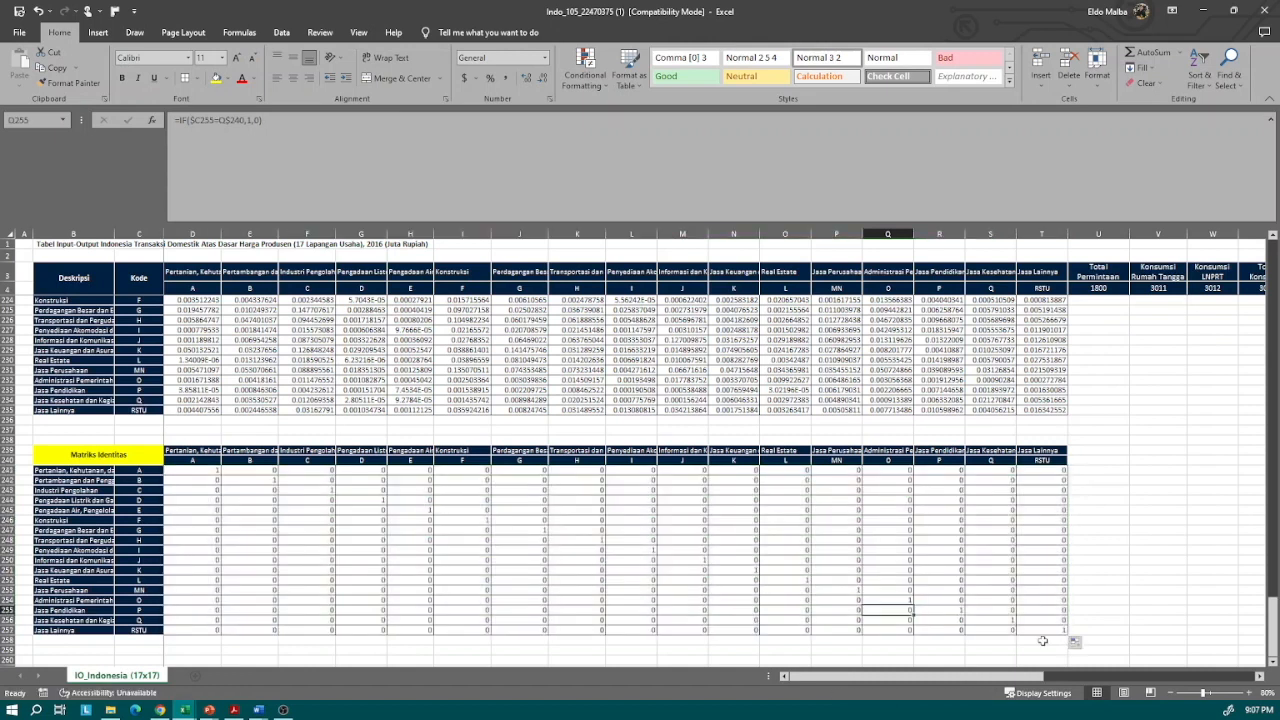
{"action": "left_click", "coordinate": [1036, 629]}
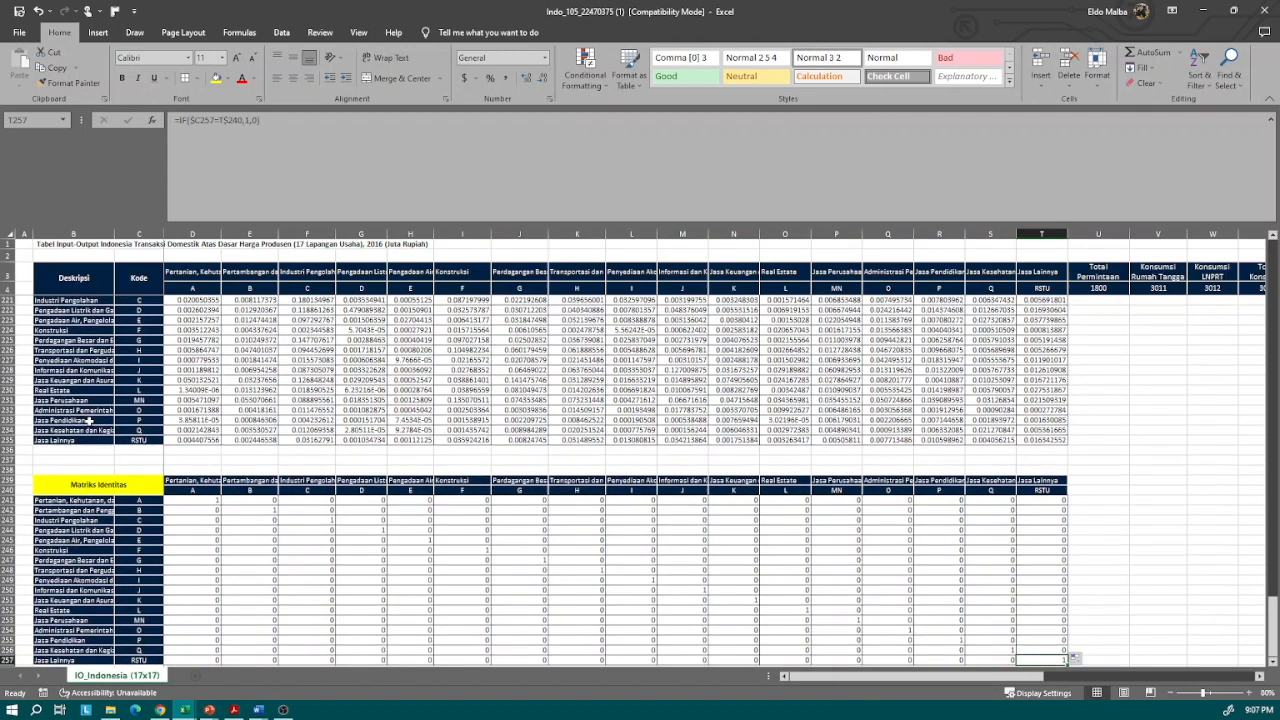
Step: Copy the identity matrix block B239:T257 to B261 and clear the copied values in D263:T279
{"action": "left_click_drag", "start_coordinate": [85, 459], "coordinate": [1049, 634]}
{"action": "key", "text": "ctrl+c"}
{"action": "scroll", "coordinate": [99, 511], "scroll_direction": "down", "scroll_amount": 5}
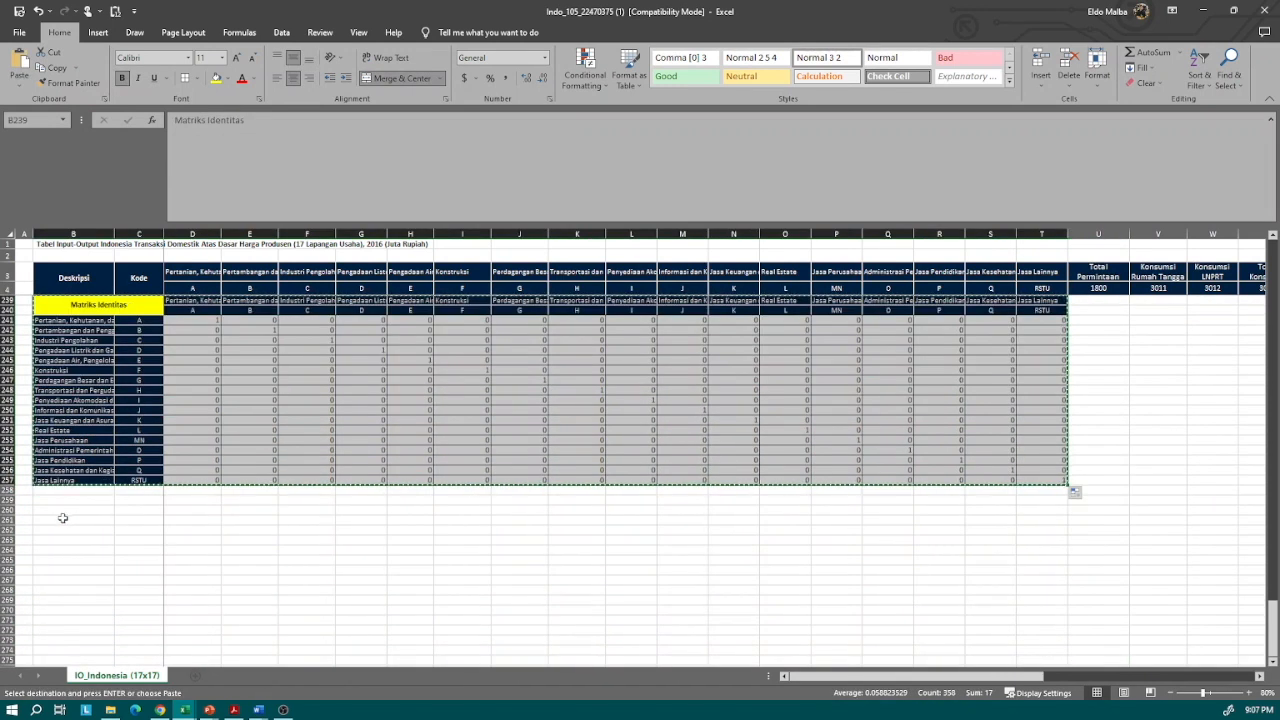
{"action": "left_click", "coordinate": [68, 523]}
{"action": "key", "text": "ctrl+v"}
{"action": "left_click_drag", "start_coordinate": [203, 540], "coordinate": [1038, 655]}
{"action": "key", "text": "Delete"}
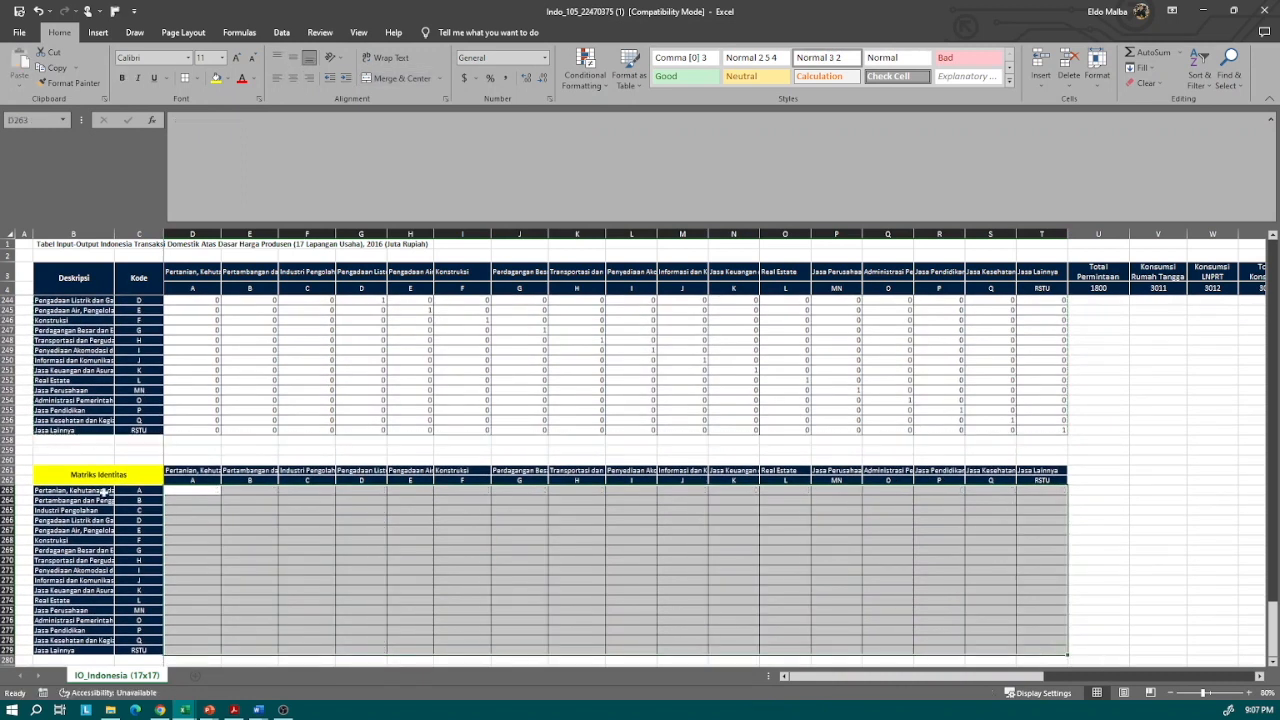
Step: Change the title of the copied block in B261 to "Matriks (I-B)"
{"action": "left_click", "coordinate": [105, 490]}
{"action": "left_click", "coordinate": [118, 480]}
{"action": "type", "text": "Matriks"}
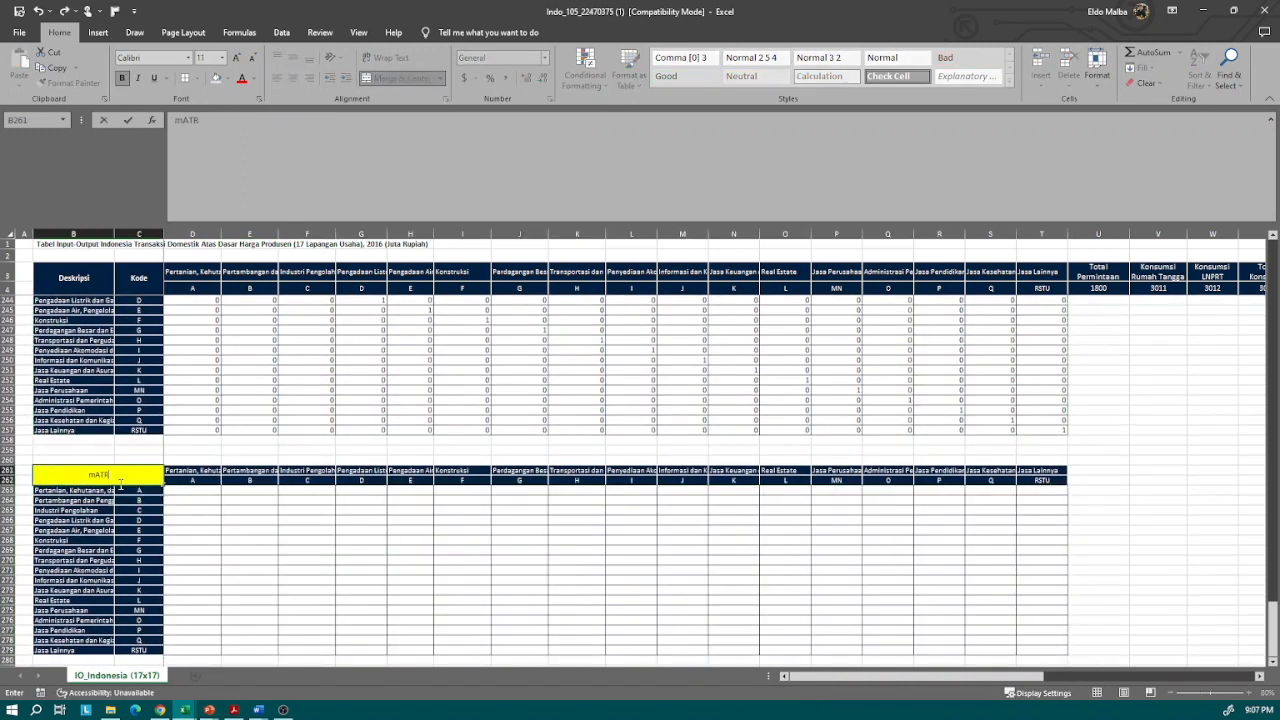
{"action": "type", "text": " kebalikan output ("}
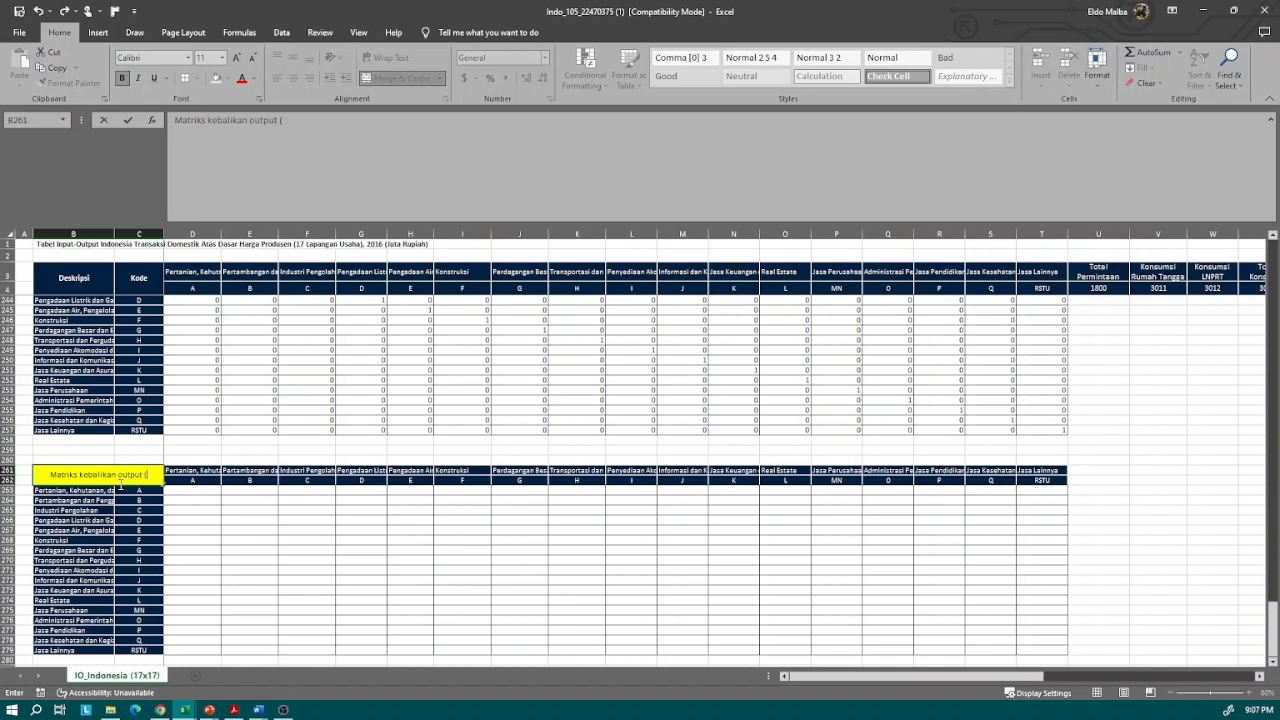
{"action": "type", "text": "I-B)"}
{"action": "key", "text": "BackSpace"}
{"action": "key", "text": "BackSpace"}
{"action": "key", "text": "BackSpace"}
{"action": "key", "text": "BackSpace"}
{"action": "key", "text": "BackSpace"}
{"action": "key", "text": "BackSpace"}
{"action": "key", "text": "BackSpace"}
{"action": "key", "text": "BackSpace"}
{"action": "key", "text": "BackSpace"}
{"action": "key", "text": "BackSpace"}
{"action": "key", "text": "BackSpace"}
{"action": "key", "text": "BackSpace"}
{"action": "key", "text": "BackSpace"}
{"action": "key", "text": "BackSpace"}
{"action": "key", "text": "BackSpace"}
{"action": "key", "text": "BackSpace"}
{"action": "key", "text": "BackSpace"}
{"action": "key", "text": "BackSpace"}
{"action": "key", "text": "BackSpace"}
{"action": "key", "text": "BackSpace"}
{"action": "key", "text": "BackSpace"}
{"action": "key", "text": "BackSpace"}
{"action": "type", "text": "I-B)"}
{"action": "key", "text": "Return"}
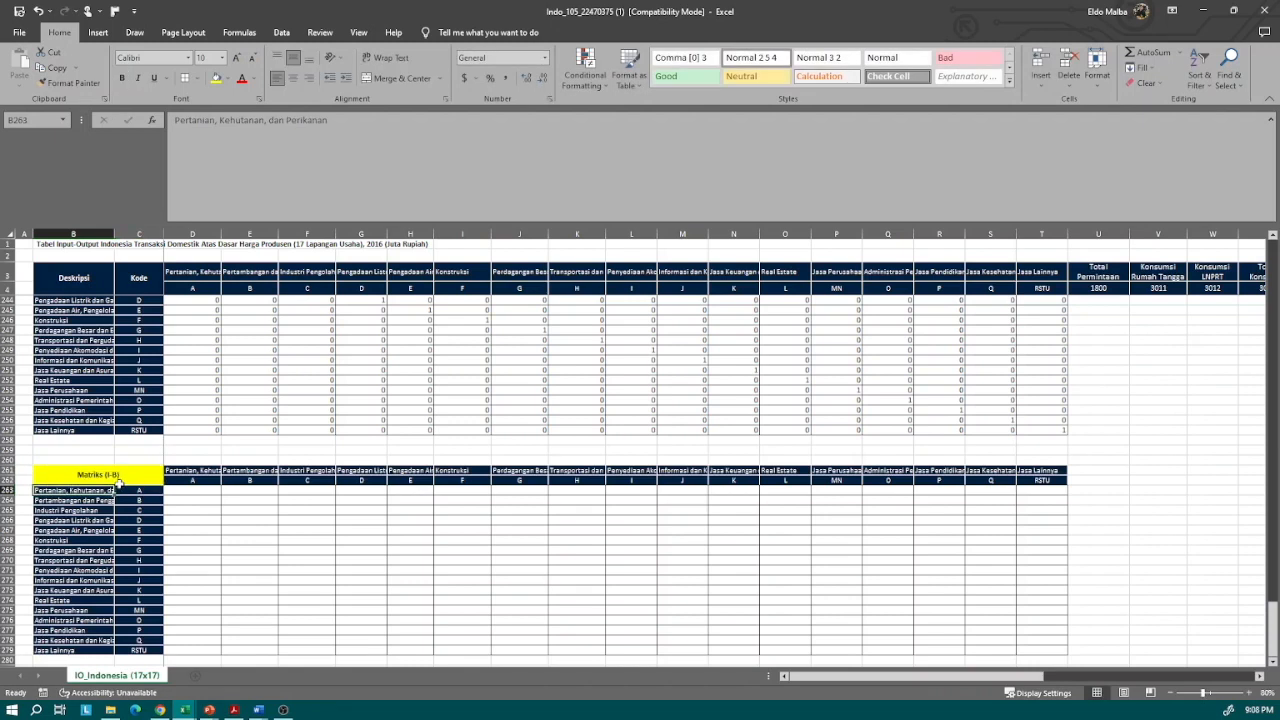
Step: Enter =D241-D219 in D263, subtracting the direct output coefficient from the identity matrix value
{"action": "left_click", "coordinate": [192, 491]}
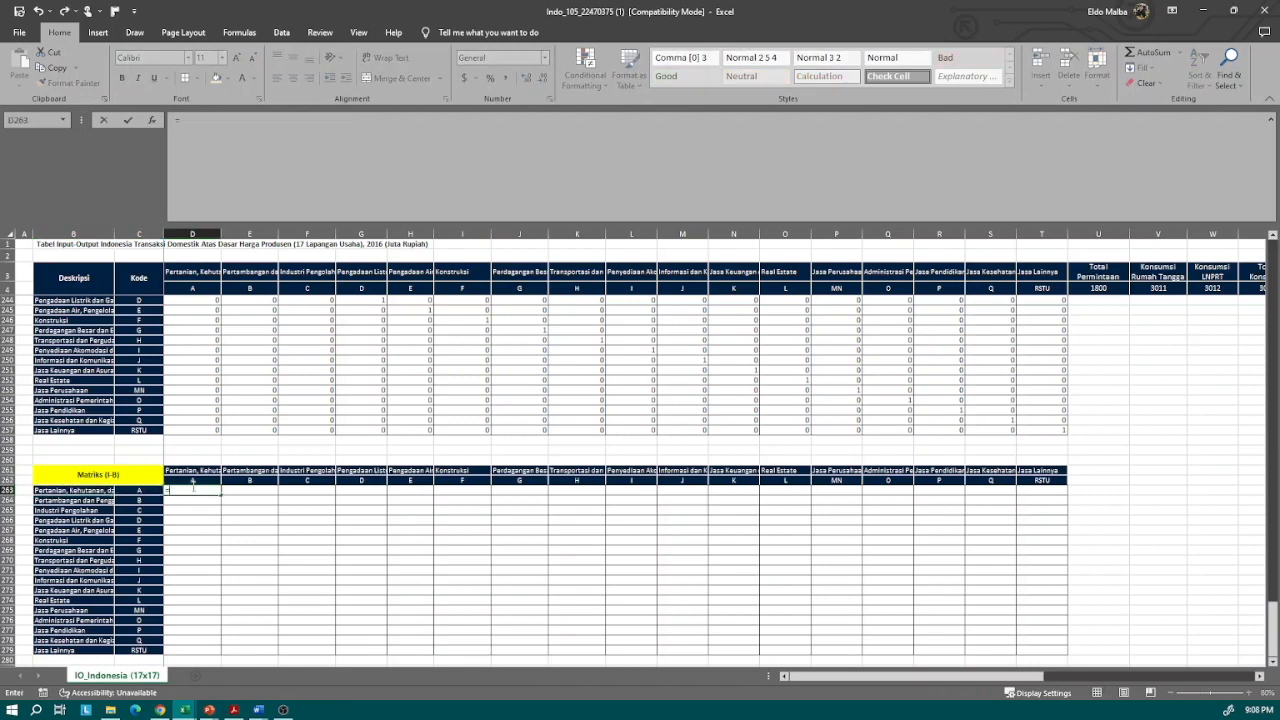
{"action": "type", "text": "="}
{"action": "scroll", "coordinate": [192, 491], "scroll_direction": "up", "scroll_amount": 6}
{"action": "left_click", "coordinate": [181, 441]}
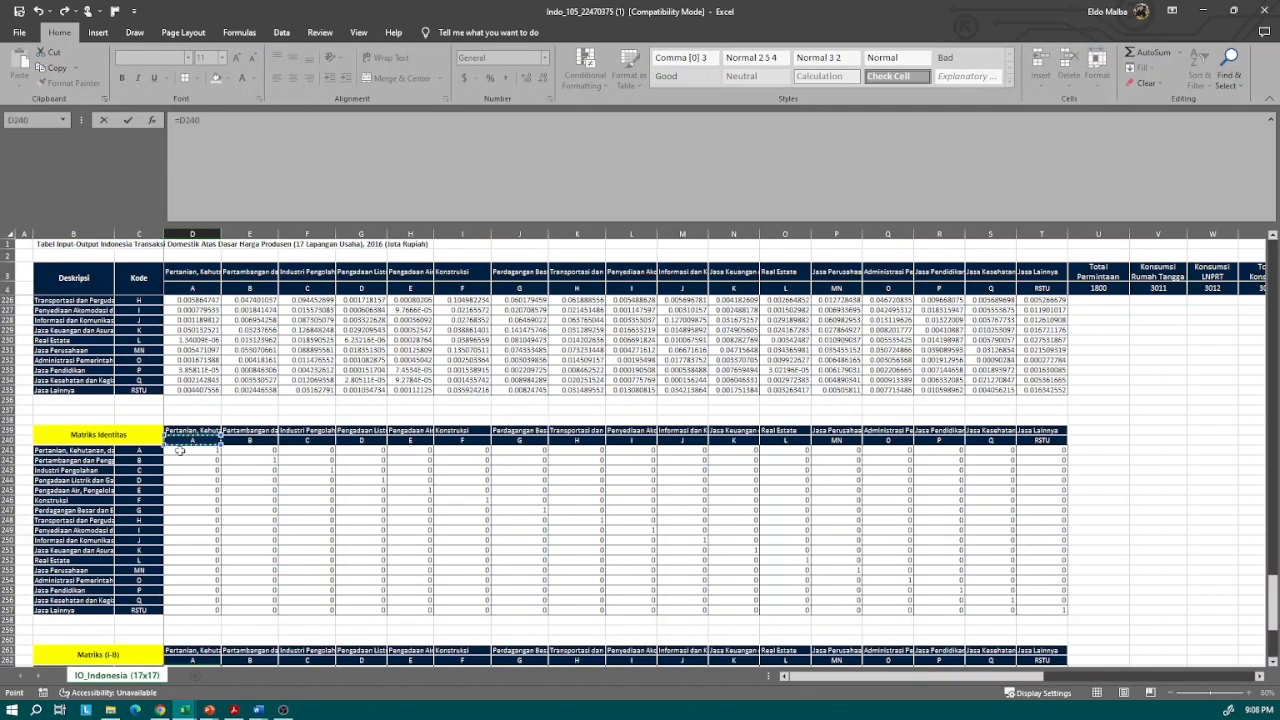
{"action": "left_click", "coordinate": [181, 451]}
{"action": "type", "text": "-"}
{"action": "scroll", "coordinate": [181, 451], "scroll_direction": "up", "scroll_amount": 5}
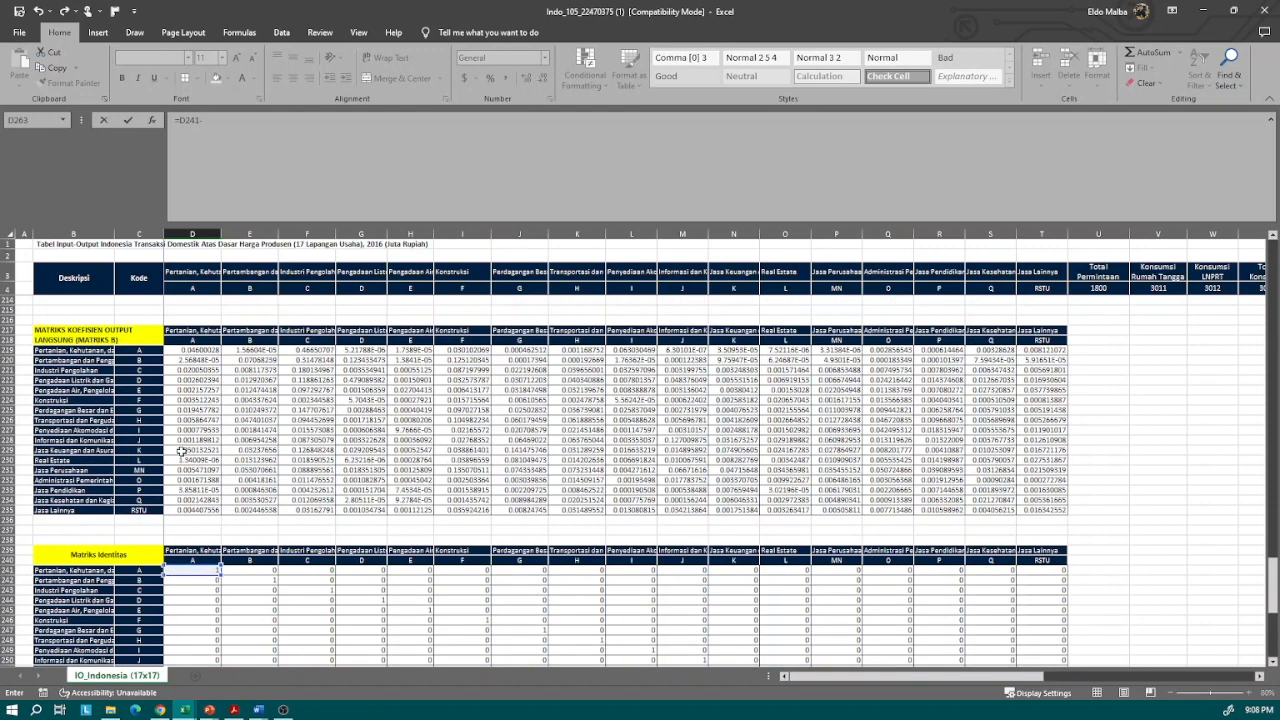
{"action": "left_click", "coordinate": [188, 380]}
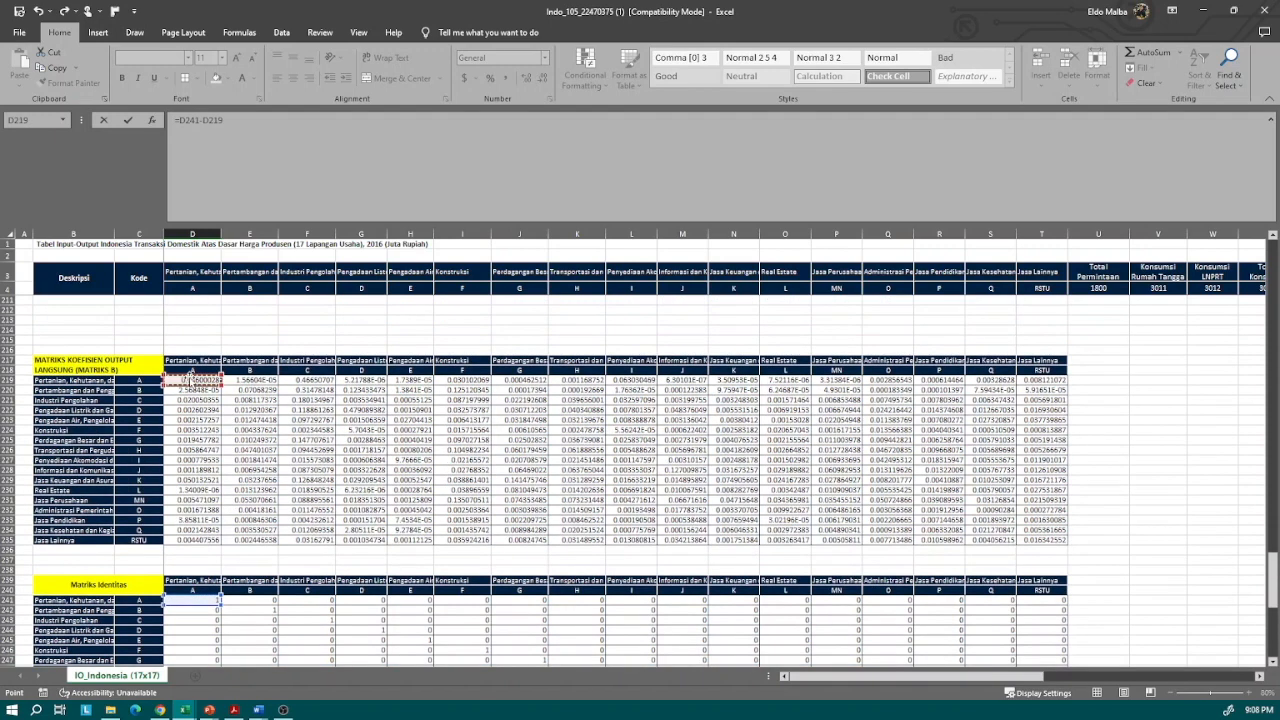
{"action": "key", "text": "ctrl+Return"}
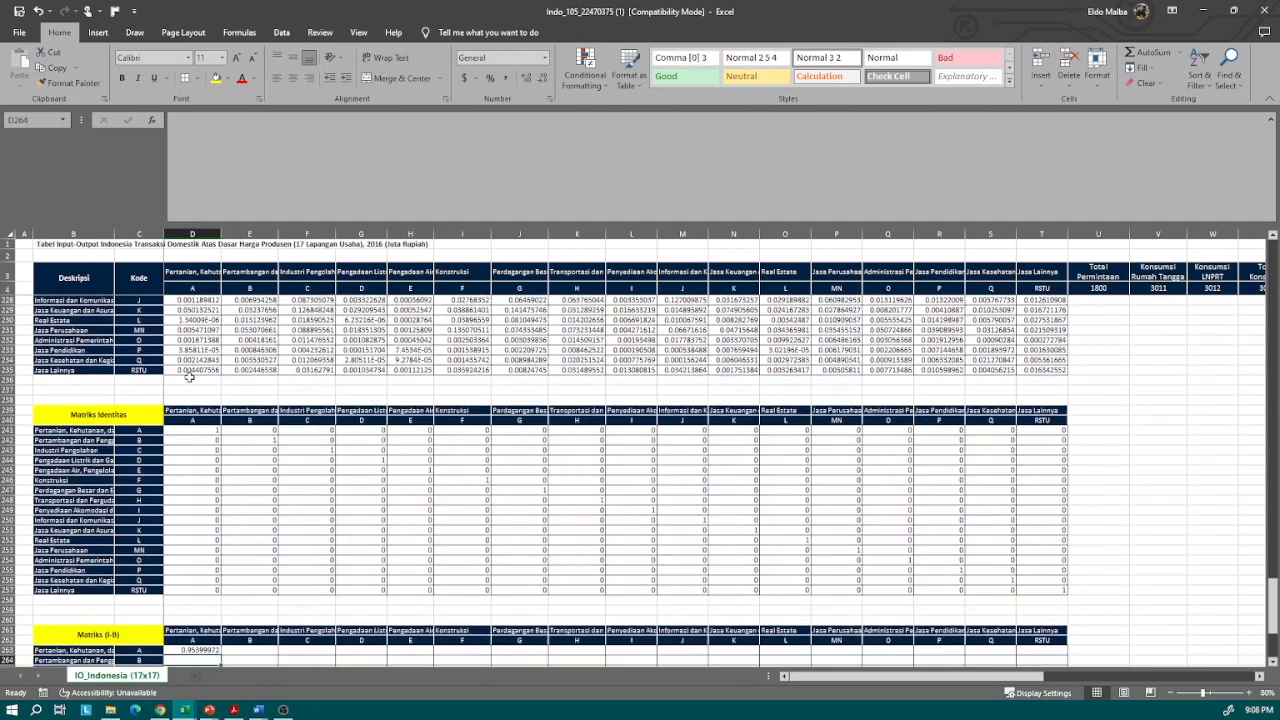
Step: Fill the D263 subtraction formula across all 17 sectors through D263:T279
{"action": "scroll", "coordinate": [249, 466], "scroll_direction": "down", "scroll_amount": 4}
{"action": "scroll", "coordinate": [249, 466], "scroll_direction": "down", "scroll_amount": 1}
{"action": "left_click_drag", "start_coordinate": [221, 504], "coordinate": [1072, 491]}
{"action": "scroll", "coordinate": [1072, 491], "scroll_direction": "down", "scroll_amount": 3}
{"action": "left_click_drag", "start_coordinate": [1068, 414], "coordinate": [1054, 581]}
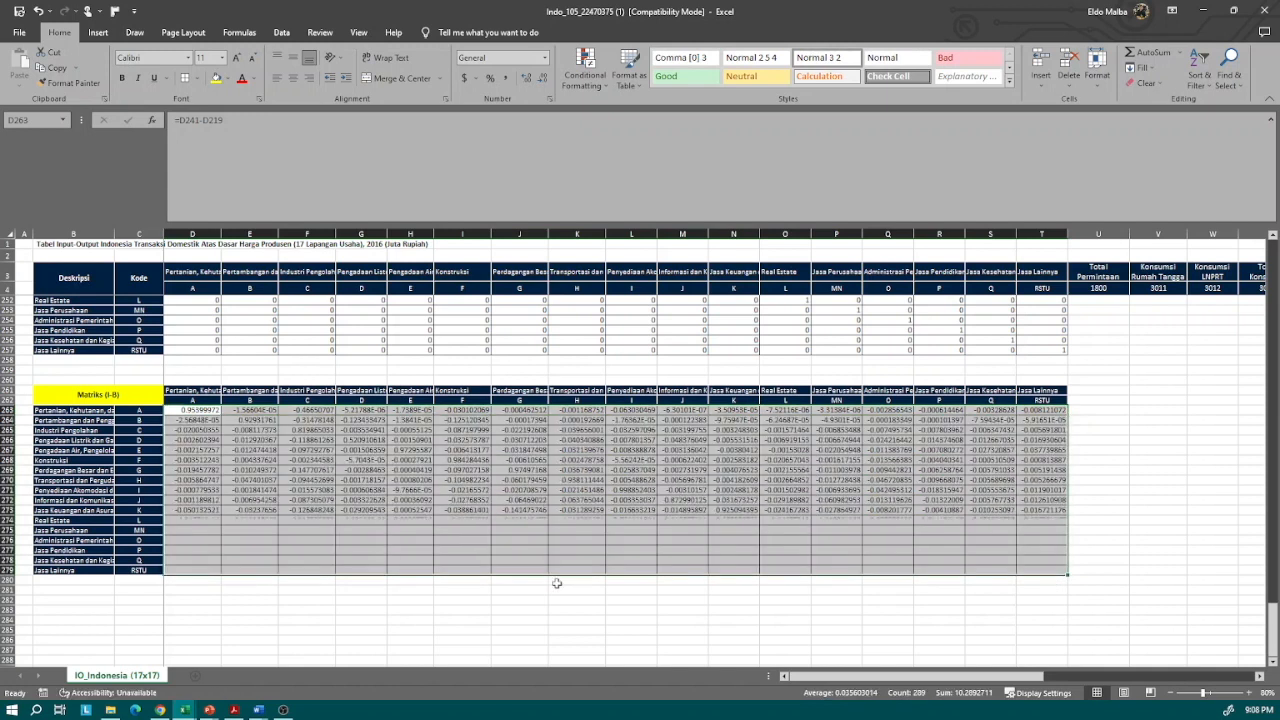
Step: Copy the header rows B261:T262 to B283 and change the copied title to "Matriks kebalikan output (I-B)^-1"
{"action": "scroll", "coordinate": [344, 530], "scroll_direction": "down", "scroll_amount": 2}
{"action": "left_click_drag", "start_coordinate": [116, 334], "coordinate": [1060, 338]}
{"action": "key", "text": "ctrl+c"}
{"action": "left_click", "coordinate": [83, 549]}
{"action": "key", "text": "ctrl+v"}
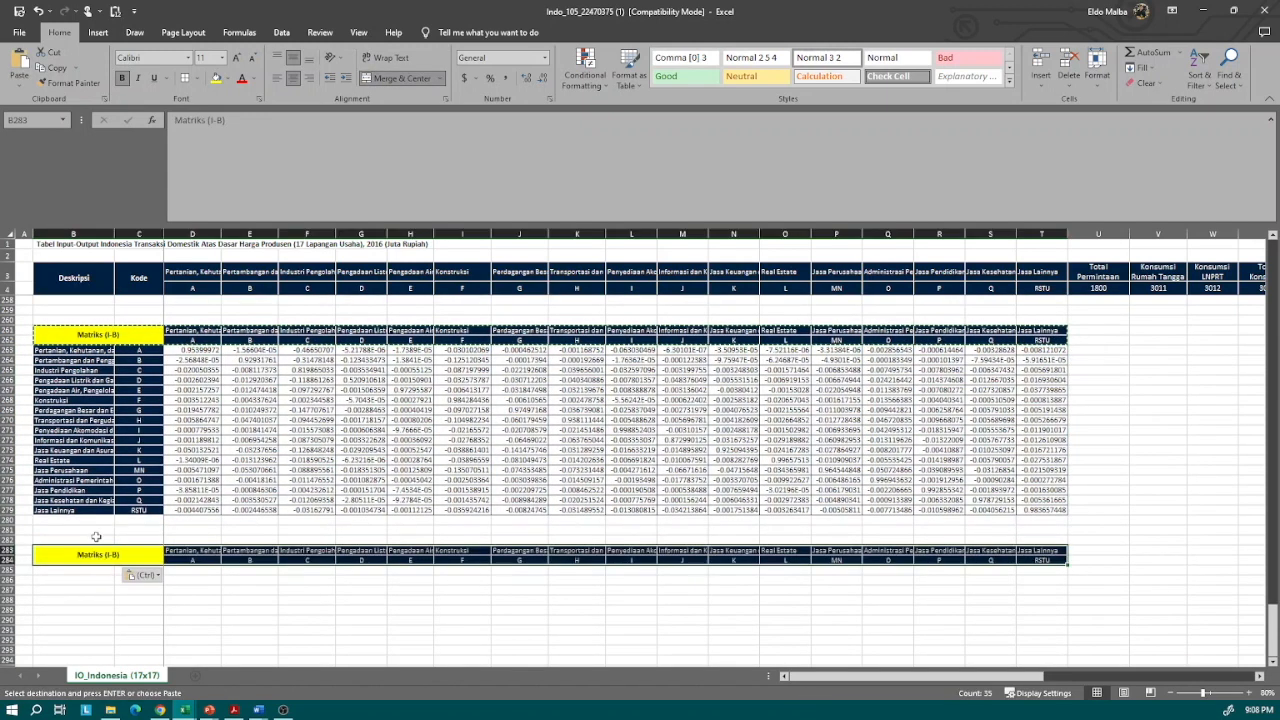
{"action": "type", "text": "Matriks kebalikan output (I-B)^-1"}
{"action": "key", "text": "Return"}
Step: Copy the sector names and codes in B263:C279 to B285 as row labels for the inverse output matrix
{"action": "left_click_drag", "start_coordinate": [70, 350], "coordinate": [140, 510]}
{"action": "key", "text": "ctrl+c"}
{"action": "left_click", "coordinate": [71, 569]}
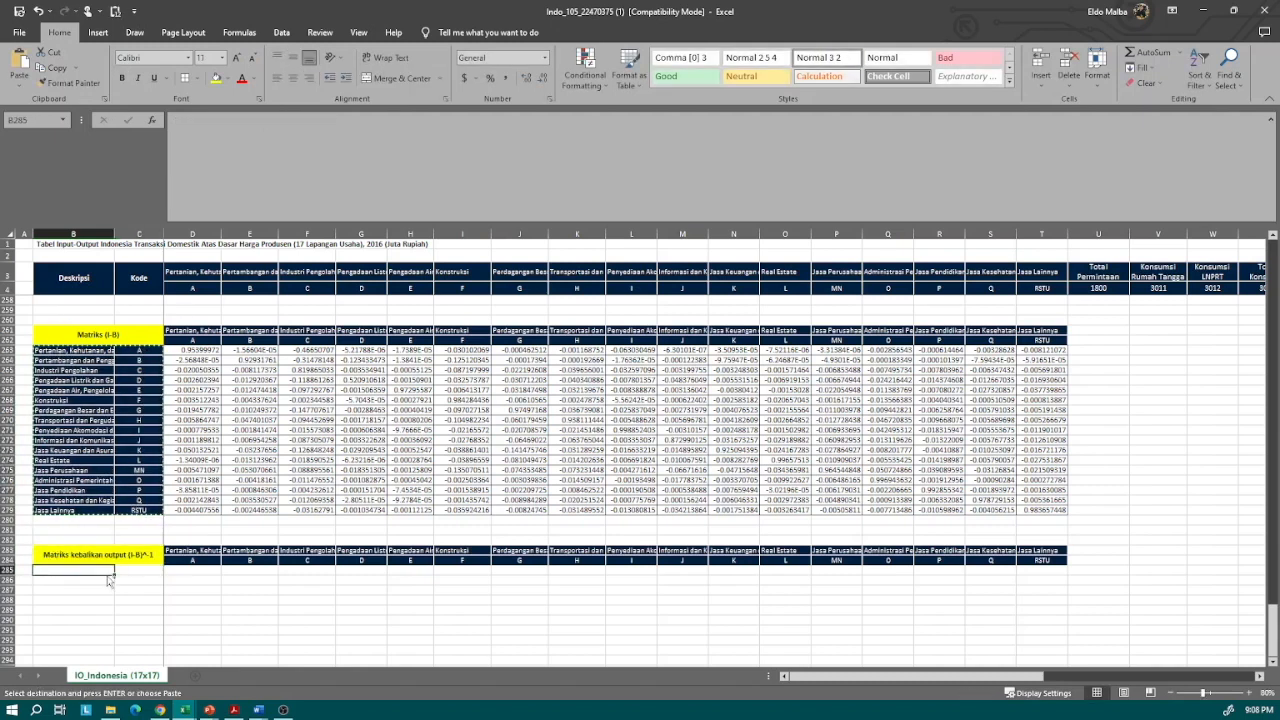
{"action": "key", "text": "ctrl+v"}
Step: Enter the array formula =MINVERSE(D263:T279) across D285:T301 to invert the (I-B) matrix
{"action": "scroll", "coordinate": [189, 480], "scroll_direction": "down", "scroll_amount": 3}
{"action": "left_click_drag", "start_coordinate": [334, 542], "coordinate": [1048, 636]}
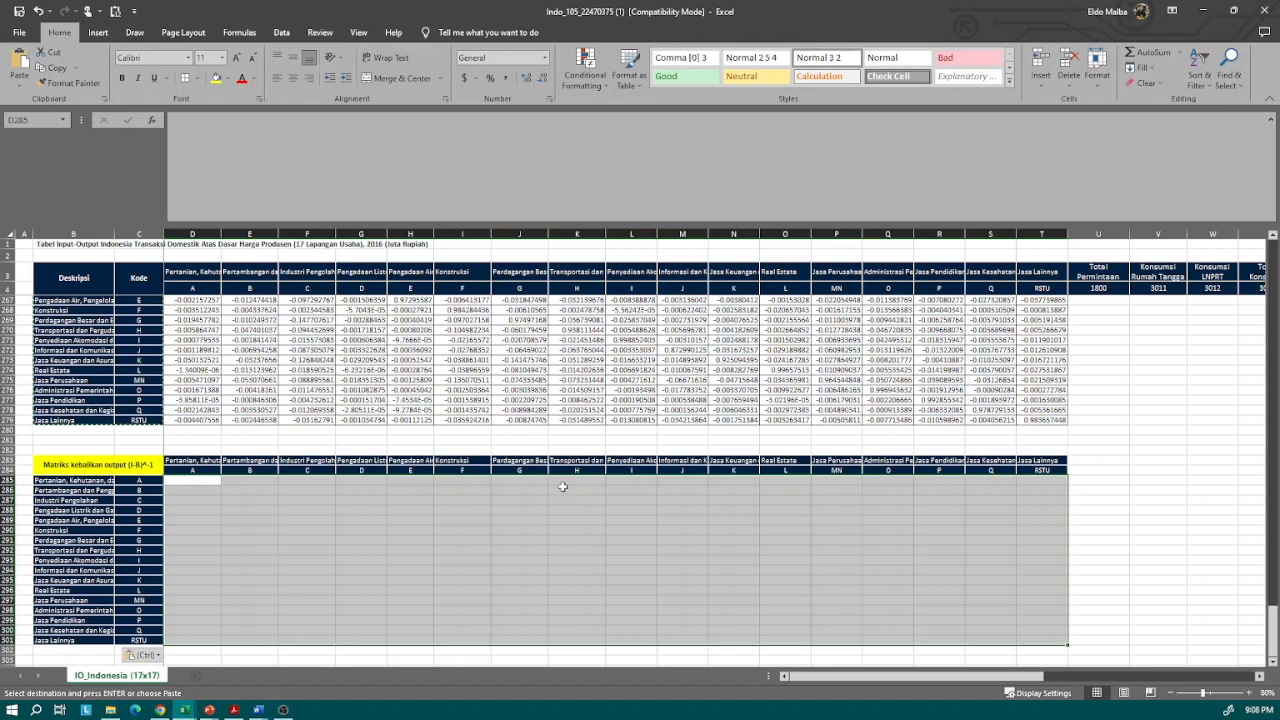
{"action": "type", "text": "="}
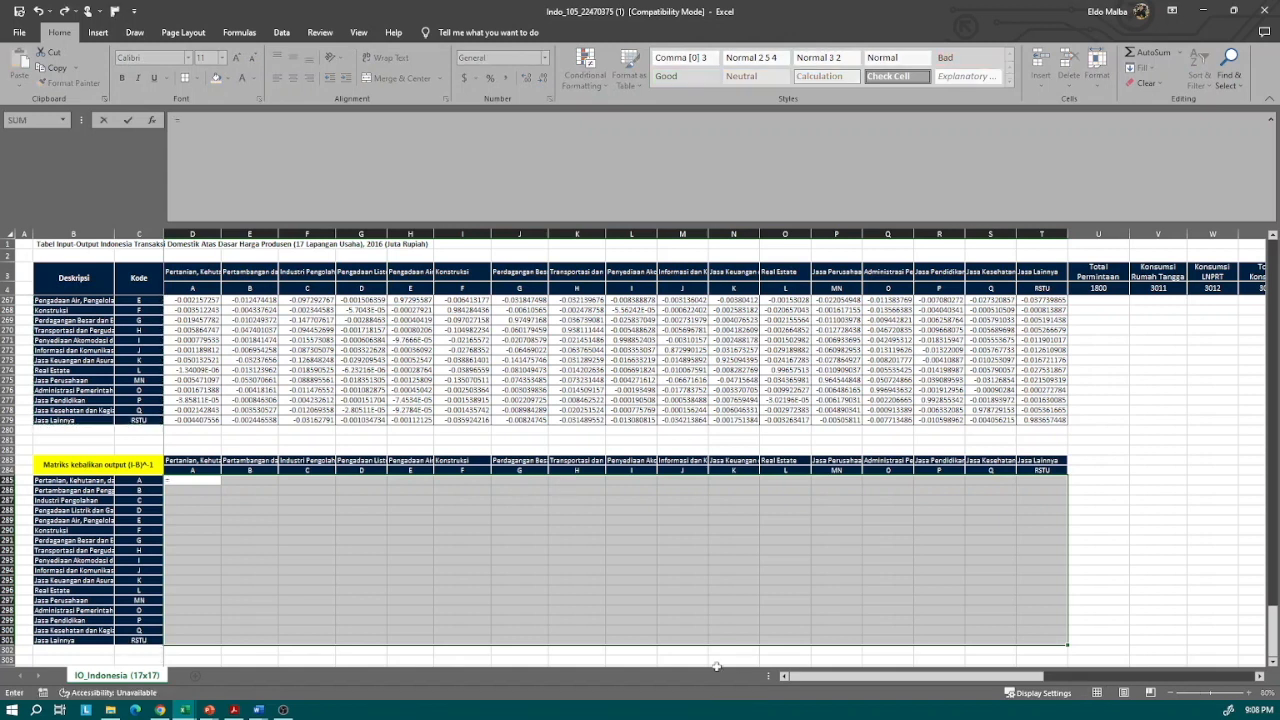
{"action": "type", "text": "minverse("}
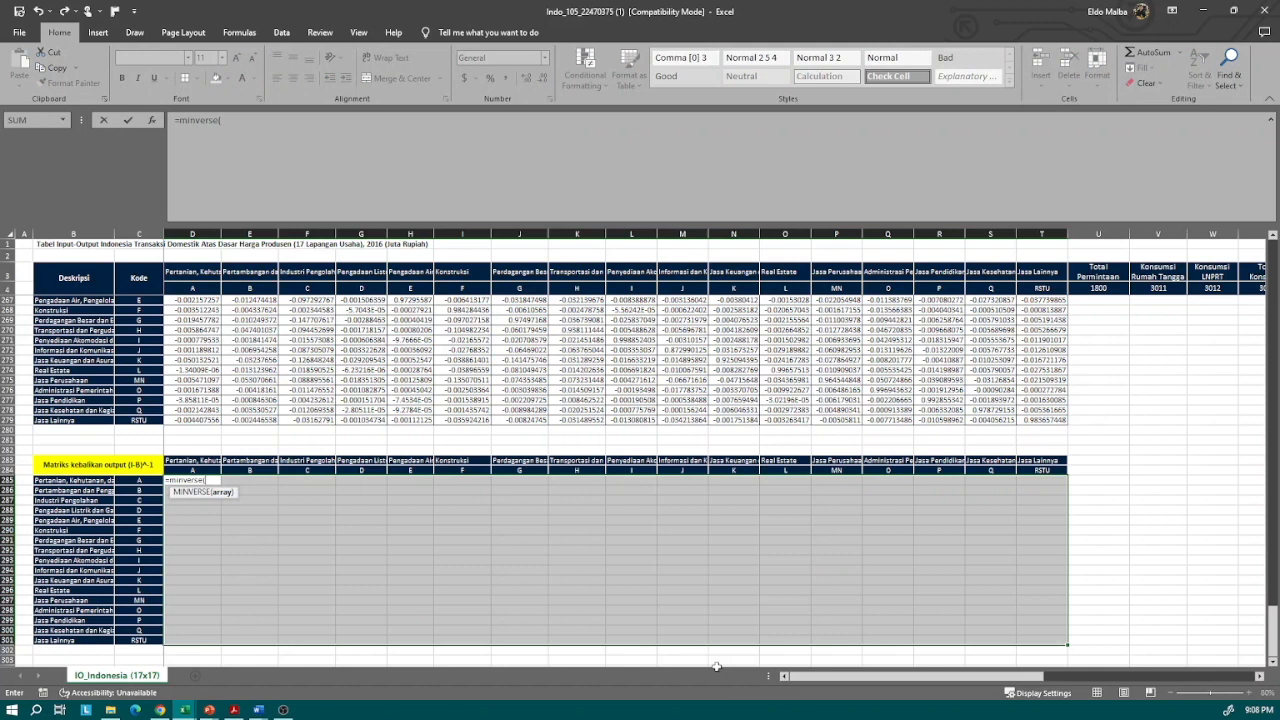
{"action": "scroll", "coordinate": [725, 661], "scroll_direction": "up", "scroll_amount": 2}
{"action": "left_click_drag", "start_coordinate": [200, 320], "coordinate": [1046, 481]}
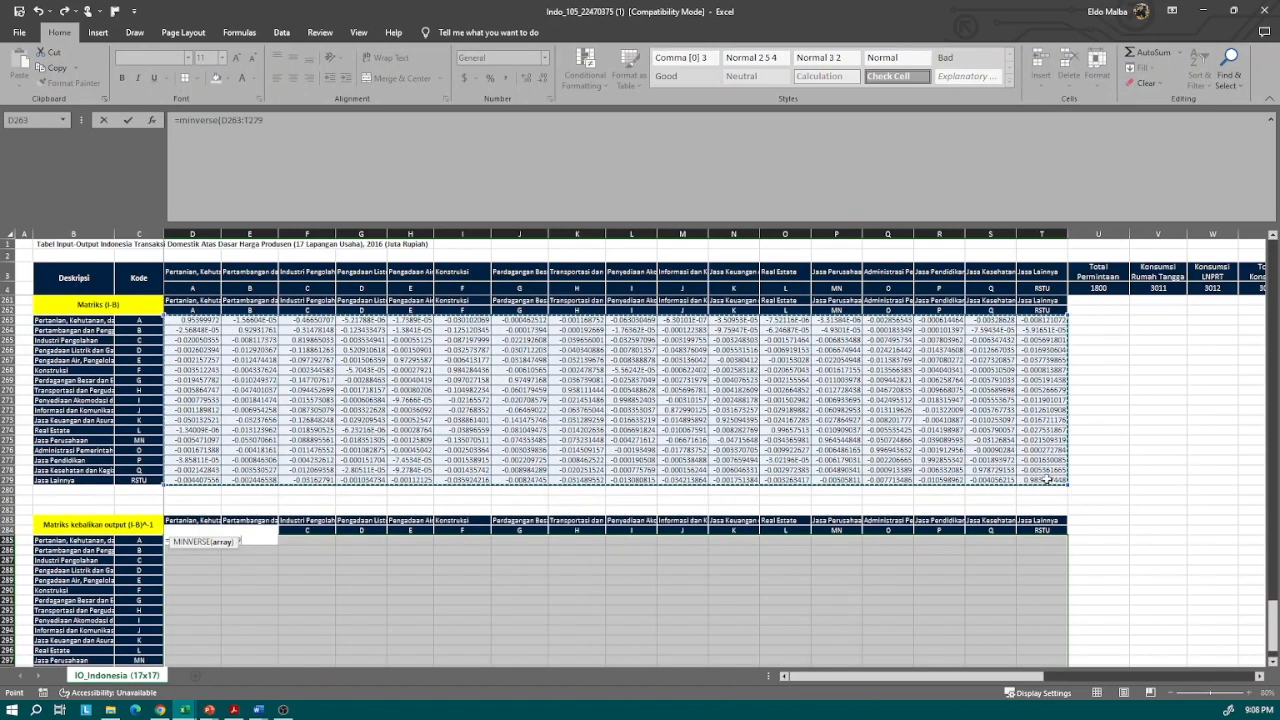
{"action": "type", "text": ")"}
{"action": "scroll", "coordinate": [551, 514], "scroll_direction": "down", "scroll_amount": 2}
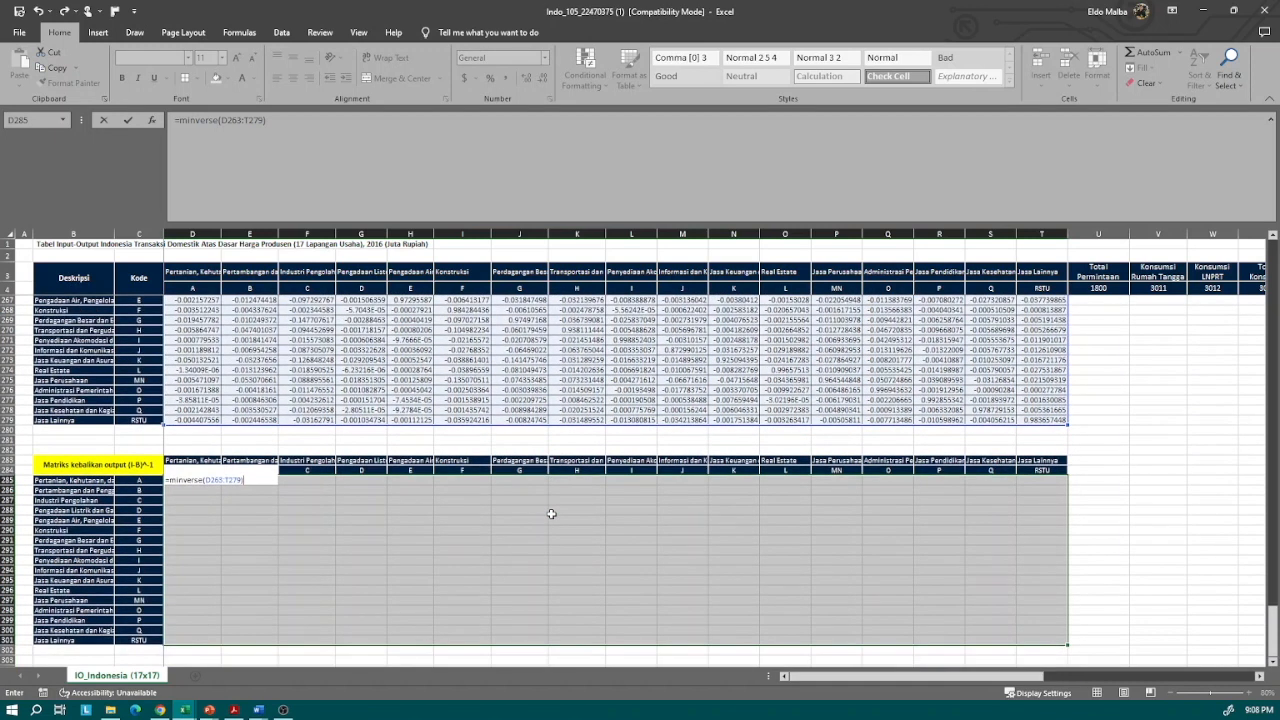
{"action": "key", "text": "ctrl+shift+Return"}
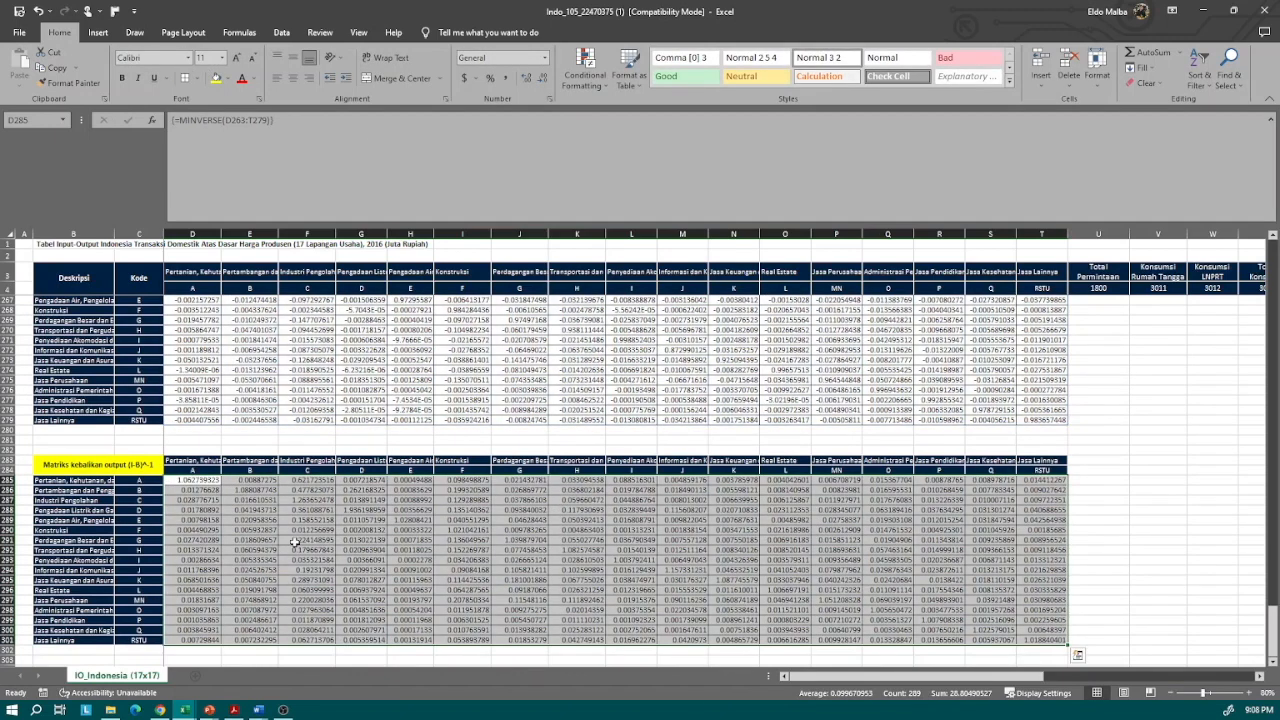
{"action": "left_click", "coordinate": [212, 571]}
{"action": "scroll", "coordinate": [175, 481], "scroll_direction": "down", "scroll_amount": 1}
{"action": "left_click", "coordinate": [190, 452]}
Step: Copy the all-sectors backward linkage block B180:T186 to B306, below the inverse output matrix
{"action": "scroll", "coordinate": [366, 510], "scroll_direction": "up", "scroll_amount": 14}
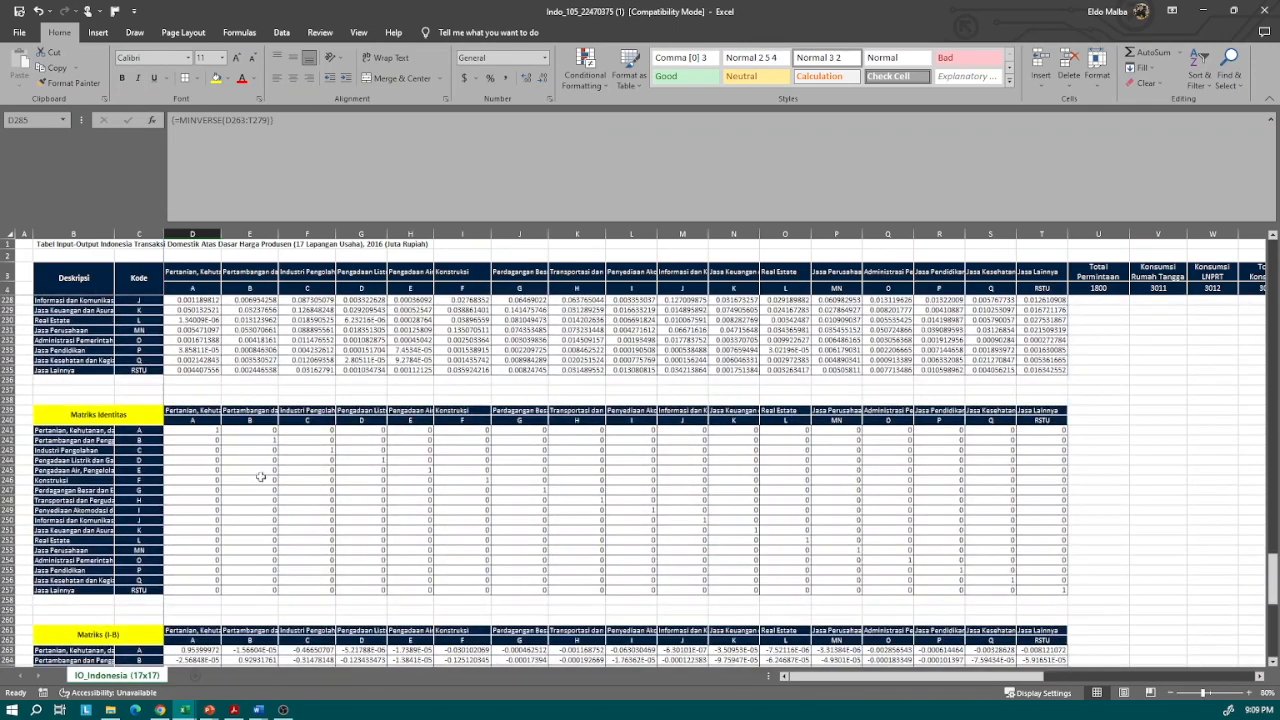
{"action": "scroll", "coordinate": [254, 473], "scroll_direction": "up", "scroll_amount": 10}
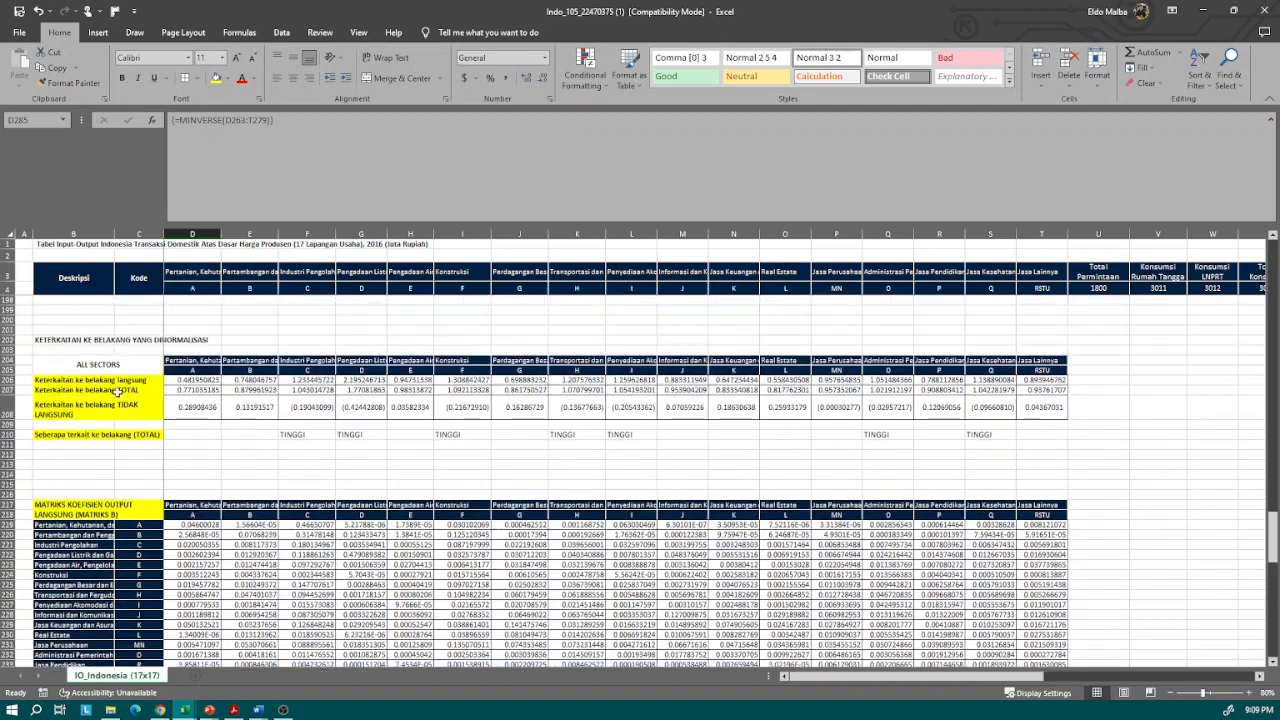
{"action": "scroll", "coordinate": [60, 360], "scroll_direction": "up", "scroll_amount": 4}
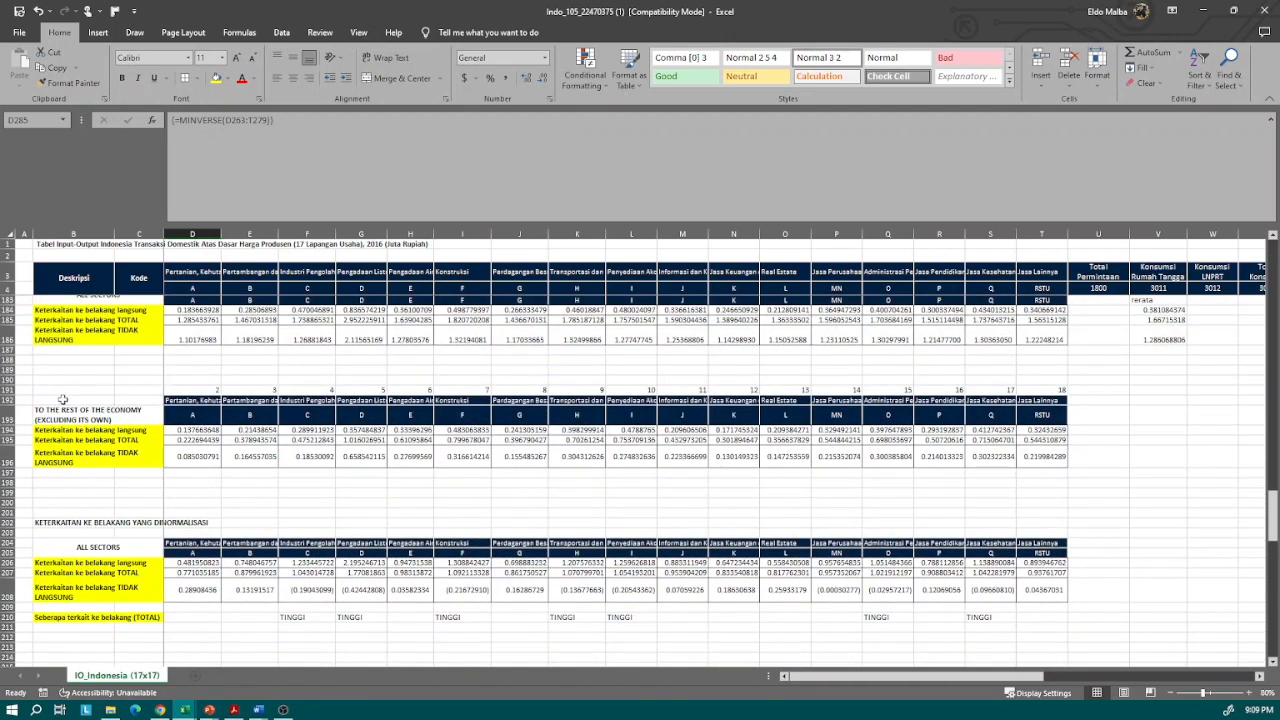
{"action": "scroll", "coordinate": [64, 414], "scroll_direction": "up", "scroll_amount": 3}
{"action": "left_click_drag", "start_coordinate": [60, 331], "coordinate": [1066, 400]}
{"action": "key", "text": "ctrl+c"}
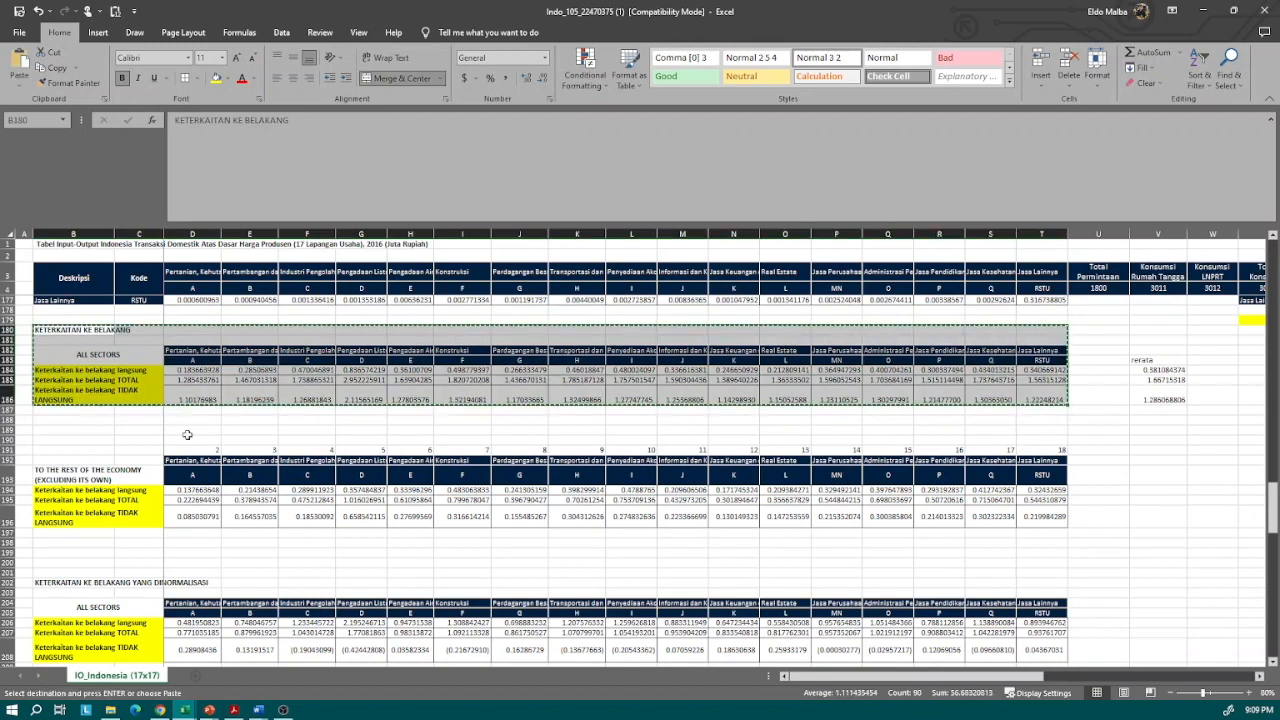
{"action": "scroll", "coordinate": [187, 435], "scroll_direction": "down", "scroll_amount": 20}
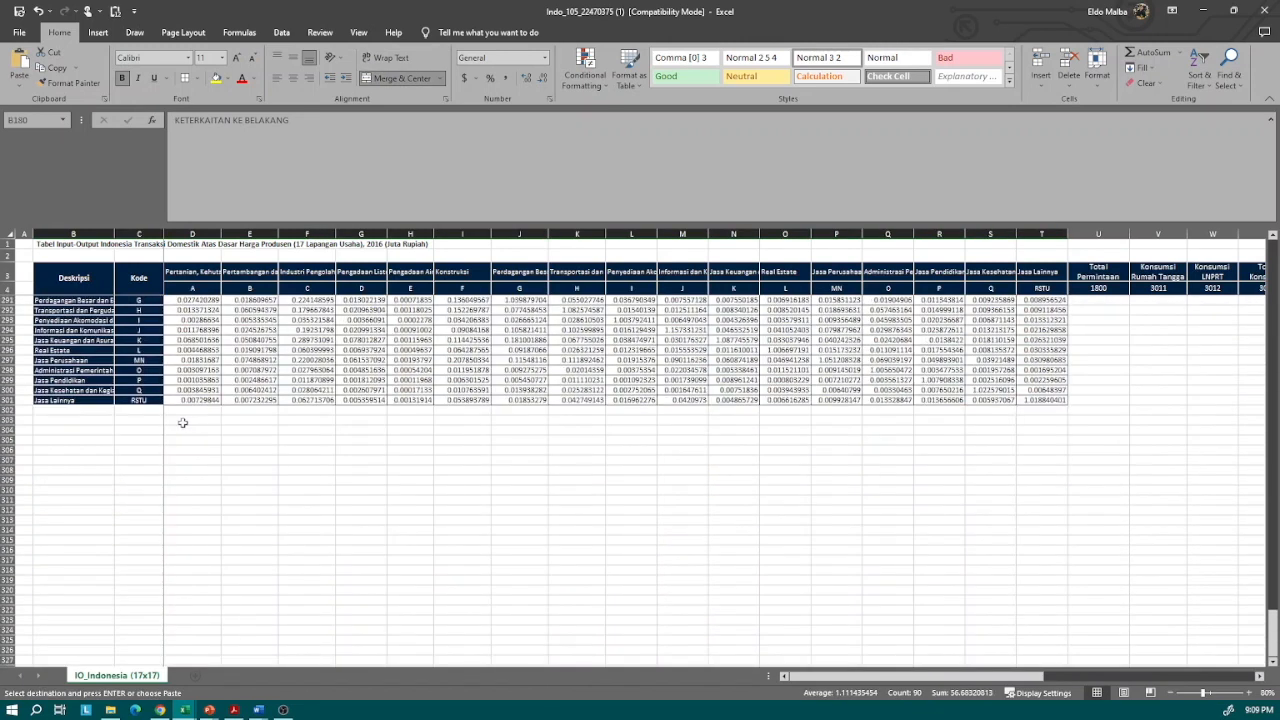
{"action": "left_click", "coordinate": [62, 449]}
{"action": "key", "text": "ctrl+v"}
Step: Retitle the copied block in B306 as "KETERKAITAN KE DEPAN" and clear its copied values in D310:T312
{"action": "double_click", "coordinate": [88, 451]}
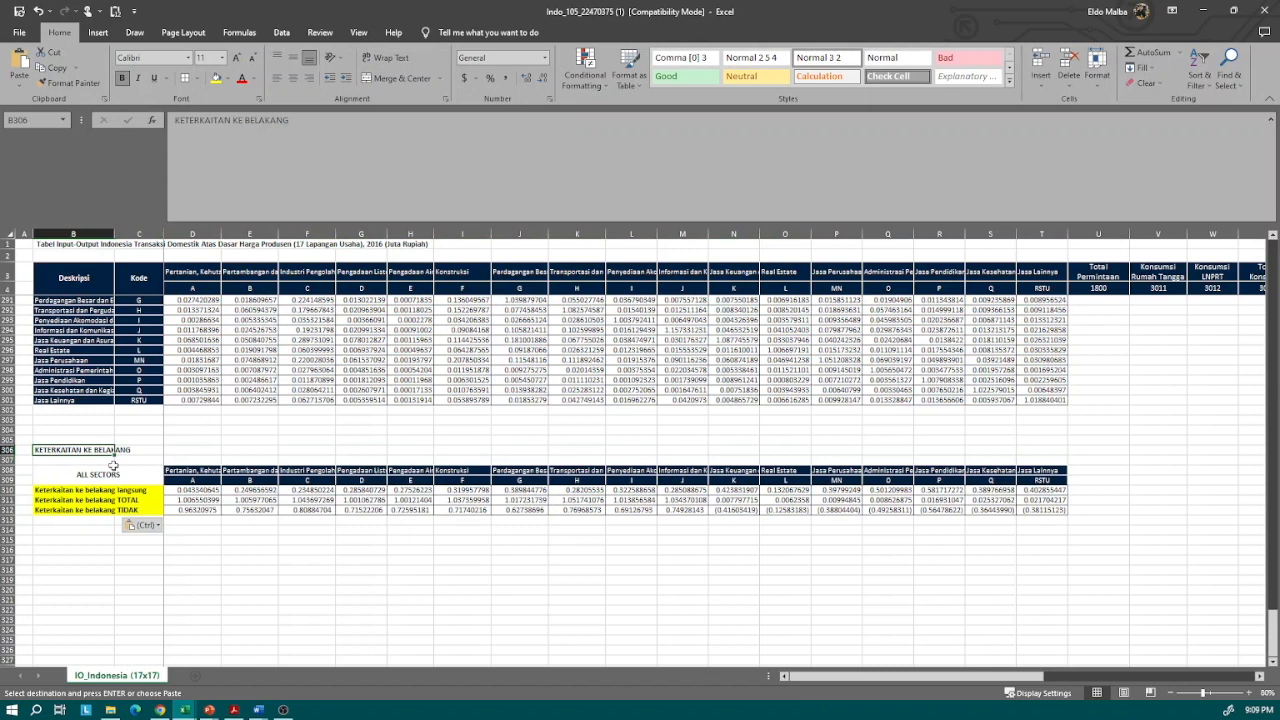
{"action": "type", "text": "KETERKAITAN"}
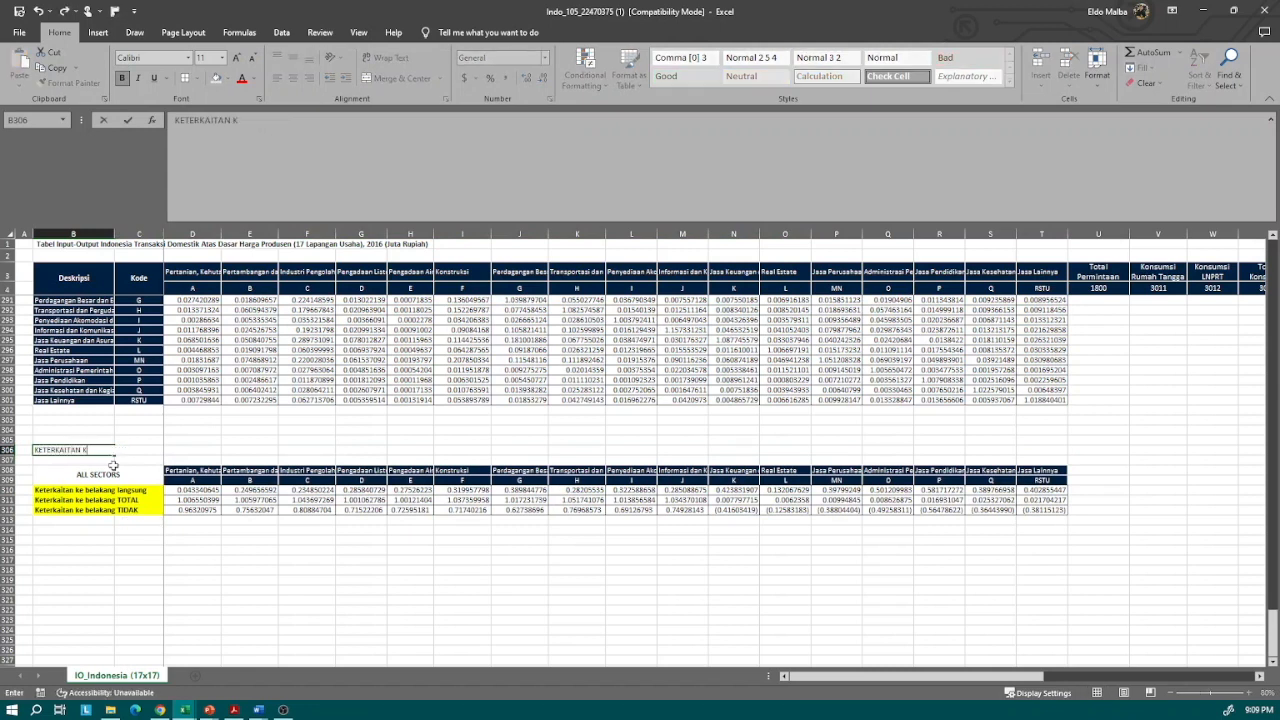
{"action": "left_click_drag", "start_coordinate": [172, 490], "coordinate": [1060, 511]}
{"action": "key", "text": "Delete"}
Step: Label rows 310 to 312 "Keterkaitan ke depan LANGSUNG", "Keterkaitan ke depan TOTAL" and "Keterkaitan ke depan TIDAK LANGSUNG"
{"action": "scroll", "coordinate": [260, 570], "scroll_direction": "up", "scroll_amount": 2}
{"action": "scroll", "coordinate": [240, 570], "scroll_direction": "up", "scroll_amount": 1}
{"action": "left_click", "coordinate": [57, 582]}
{"action": "type", "text": "KET"}
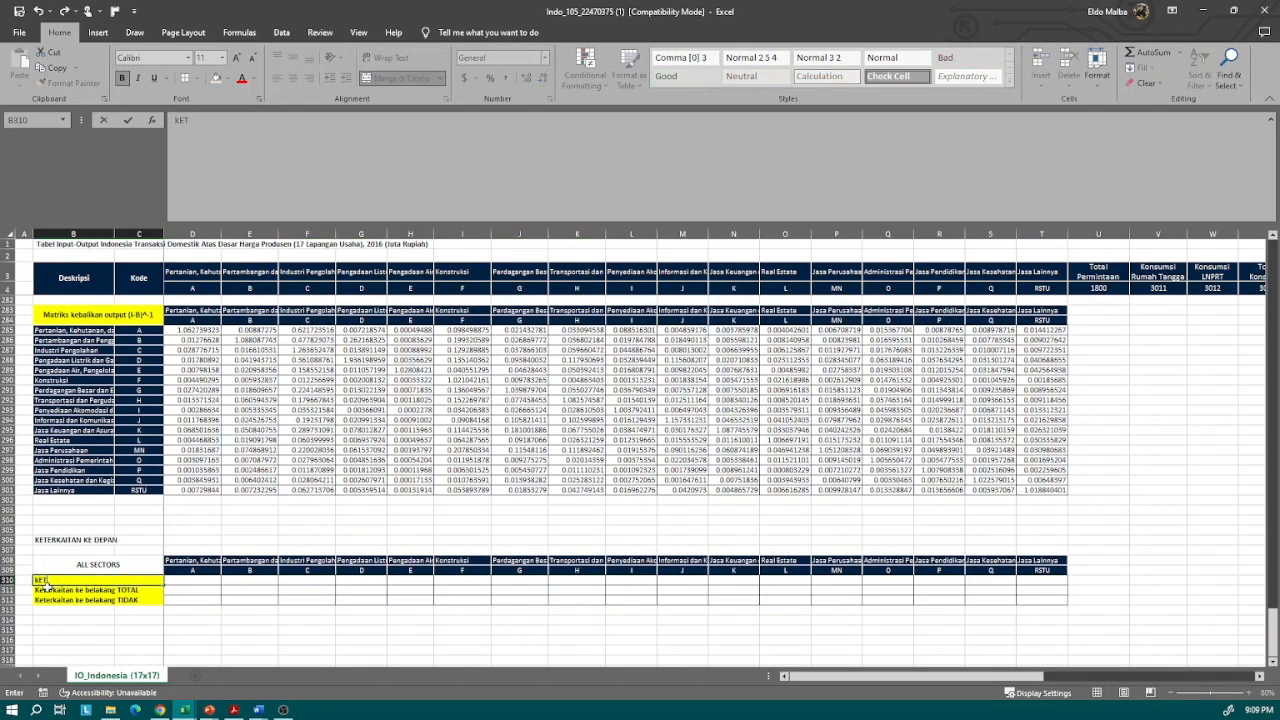
{"action": "type", "text": "ERKAITAn ke"}
{"action": "type", "text": " depan LANGSUNG"}
{"action": "key", "text": "Return"}
{"action": "type", "text": "Keterkaitan ke depan TOTAL"}
{"action": "key", "text": "Return"}
{"action": "type", "text": "Keterkaitan ke dep"}
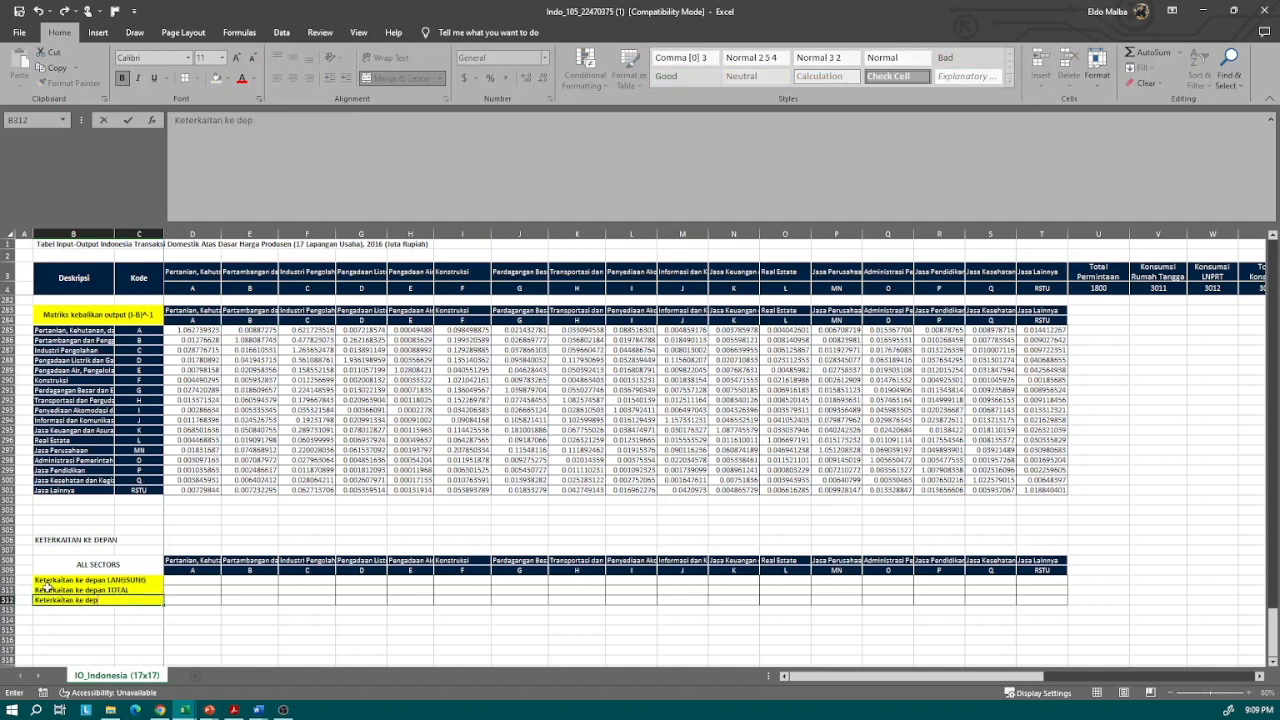
{"action": "type", "text": "an TIDAK LANGSUNG"}
{"action": "key", "text": "Return"}
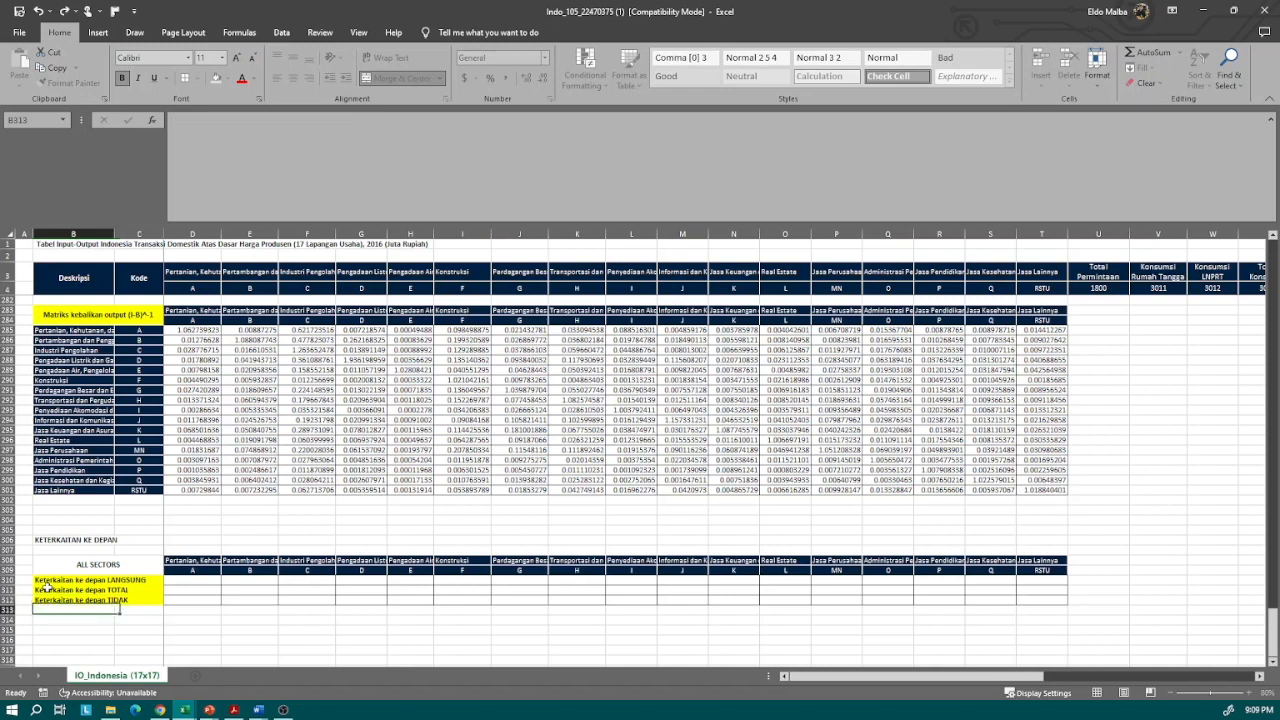
Step: Select rows 312 and 313 at the end of the forward linkage table
{"action": "left_click", "coordinate": [10, 601]}
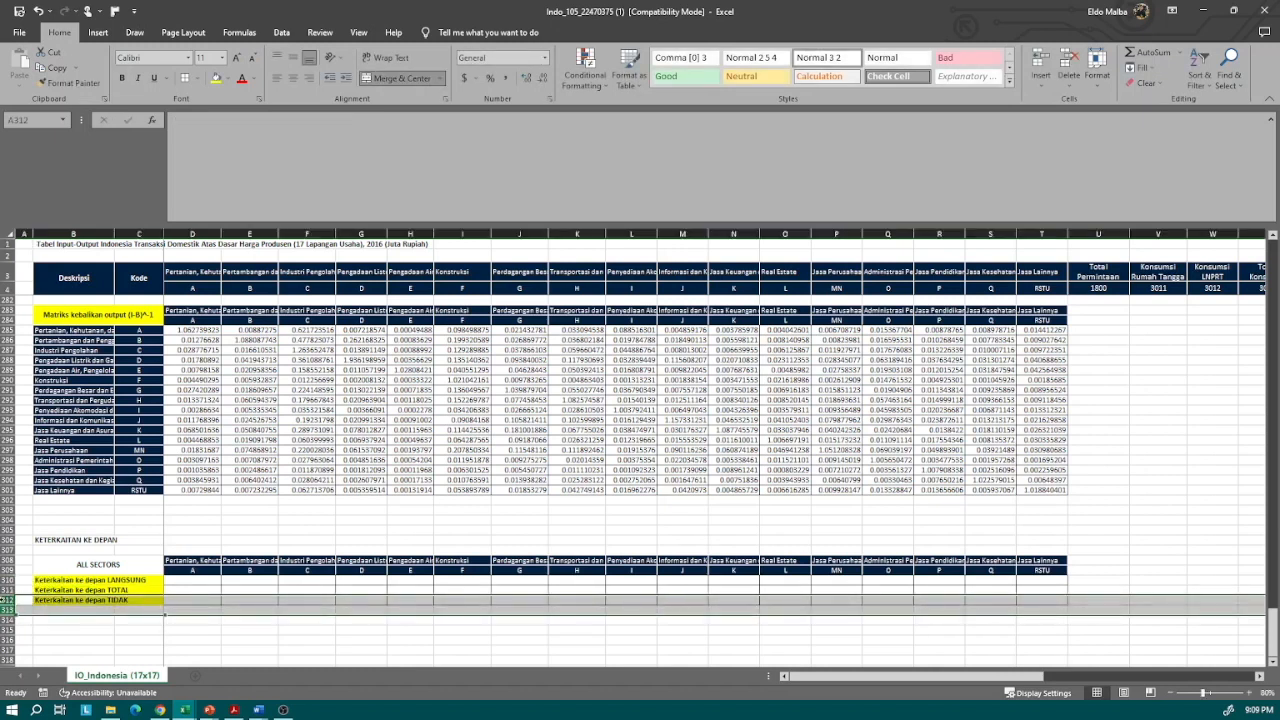
{"action": "left_click", "coordinate": [3, 600]}
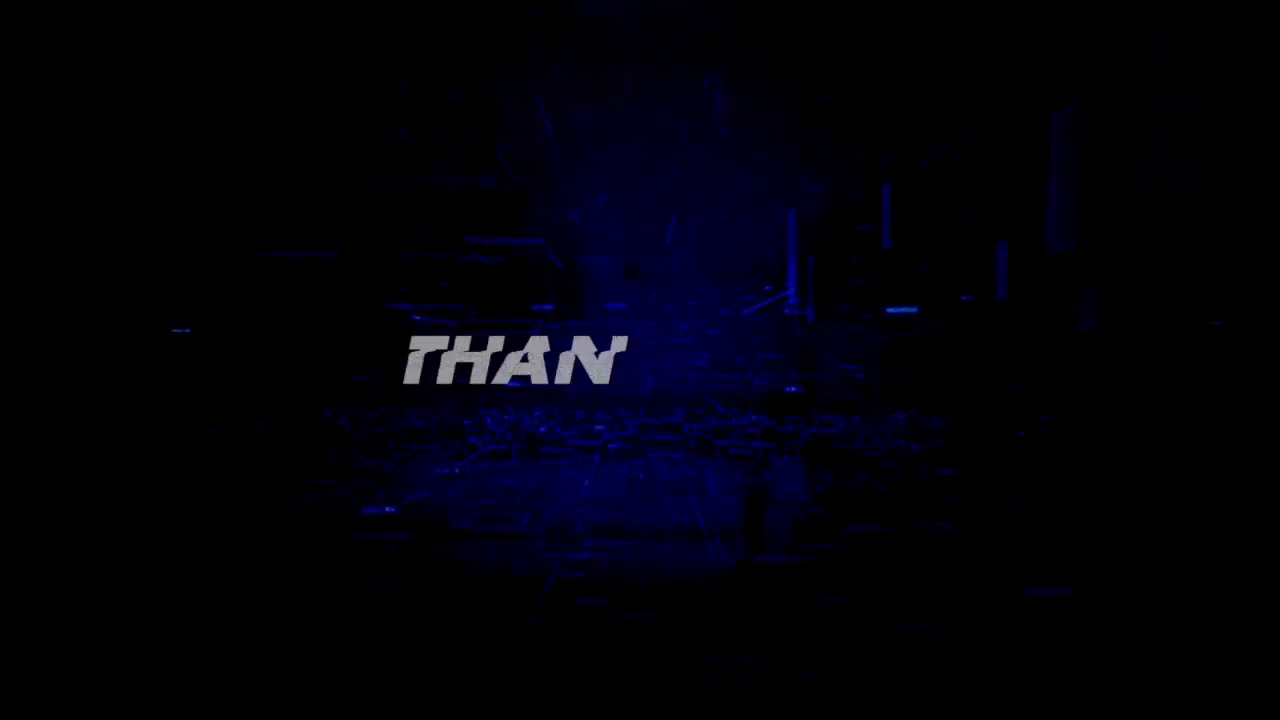